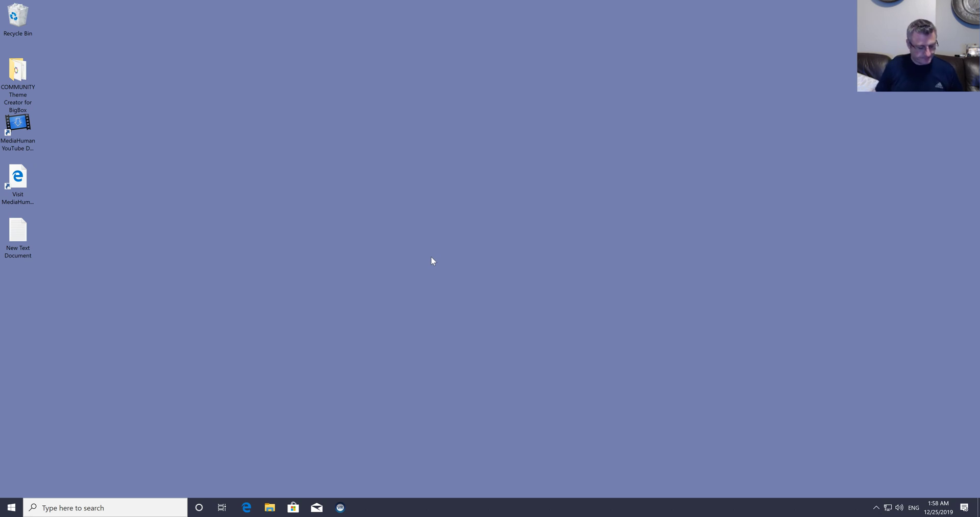
Step: Launch COMMUNITY Theme Creator for BigBox from its desktop folder and display the WheelGamesView
double_click(31, 72)
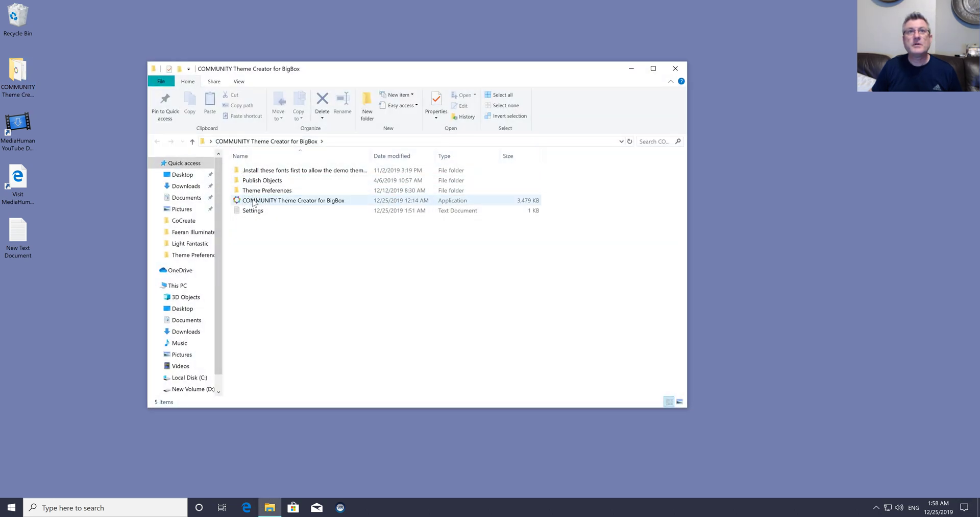
click(281, 199)
double_click(281, 199)
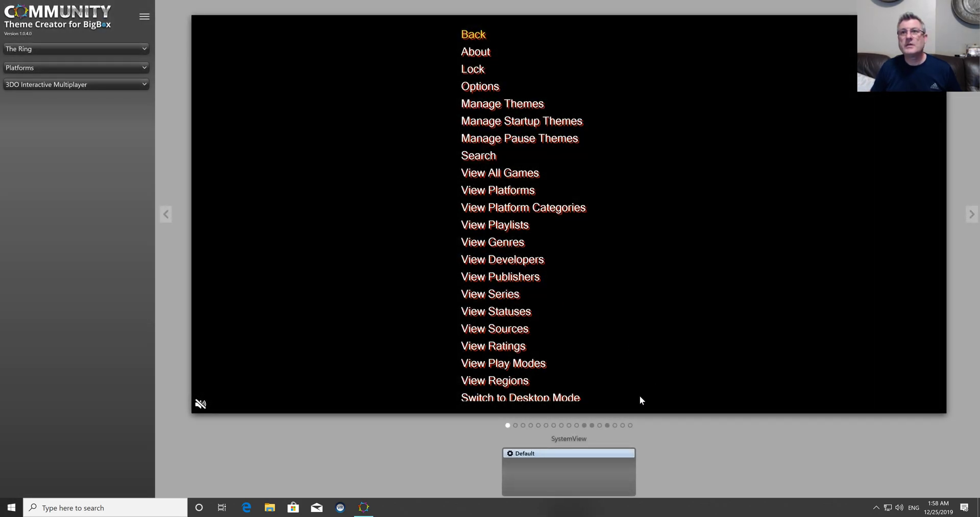
click(608, 425)
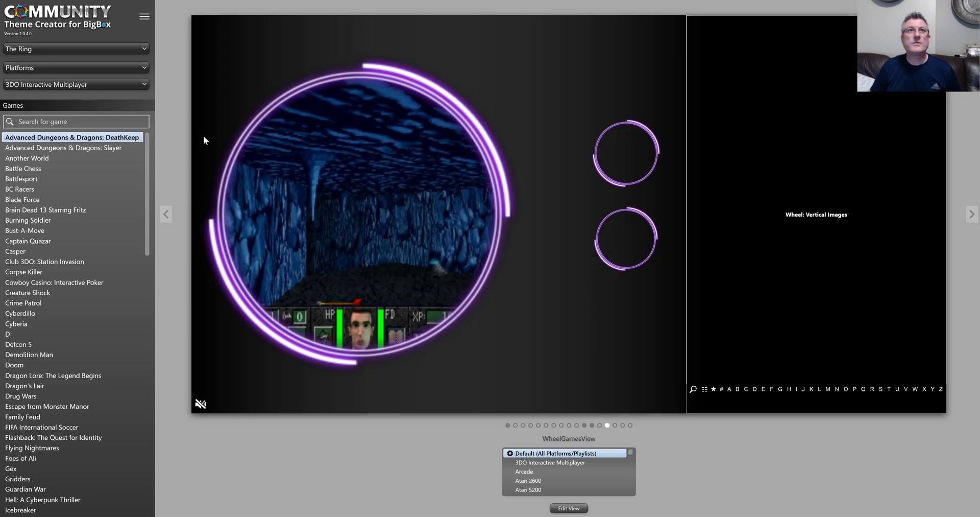
Step: Preview the wheel games view with the Sony Playstation 2 and Super Nintendo Entertainment System platforms
click(123, 81)
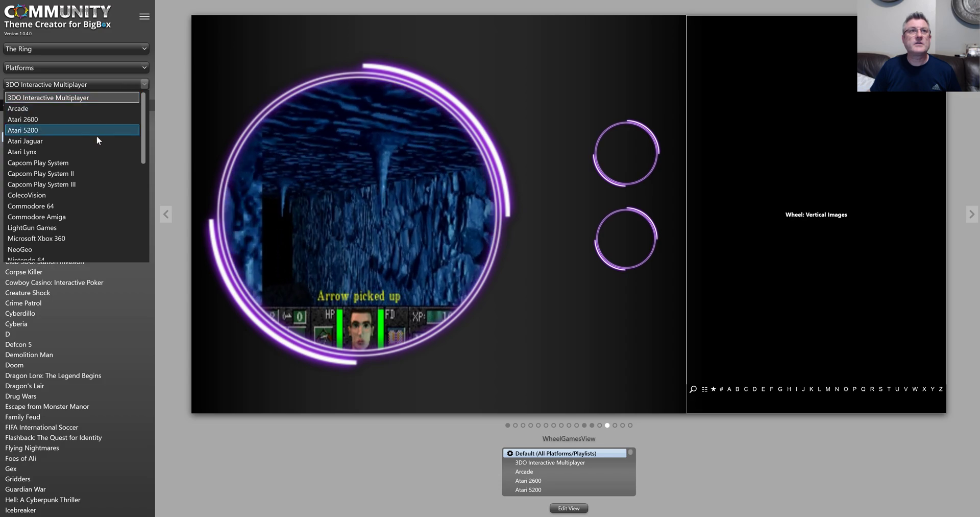
scroll(90, 161, down, 8)
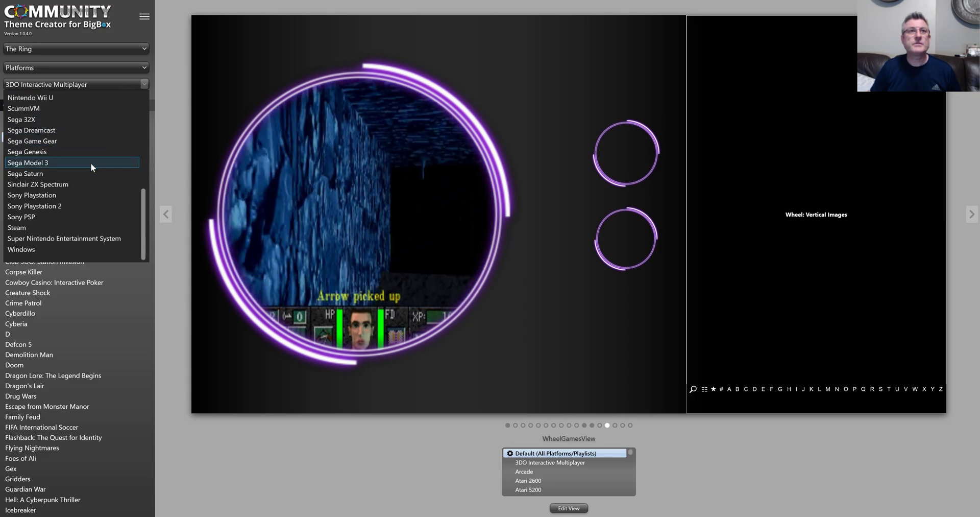
click(75, 204)
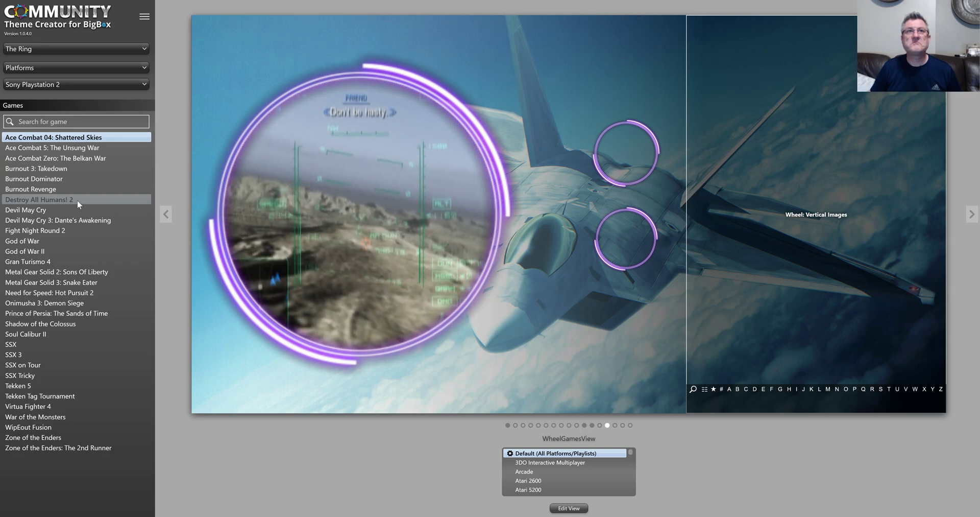
click(84, 87)
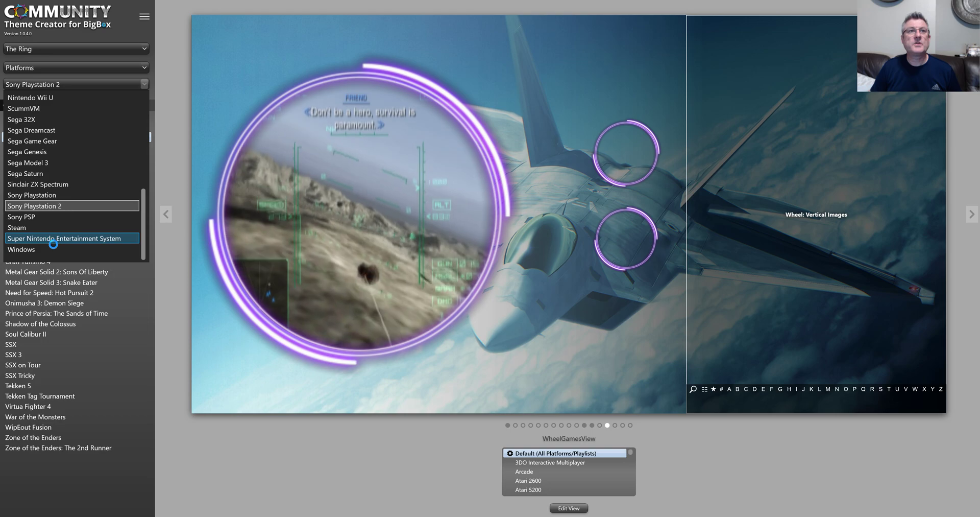
click(57, 244)
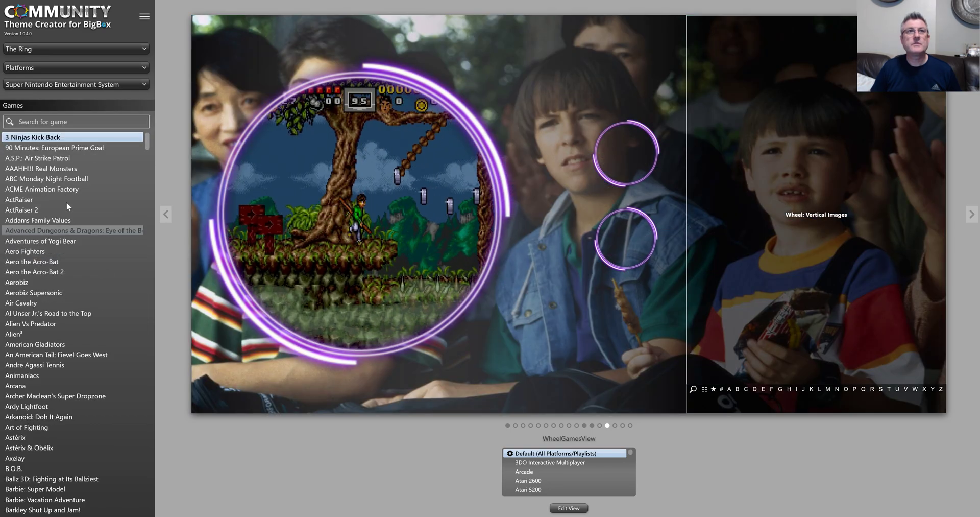
Step: Switch the preview platform to Windows and select the game Beat Saber
click(68, 86)
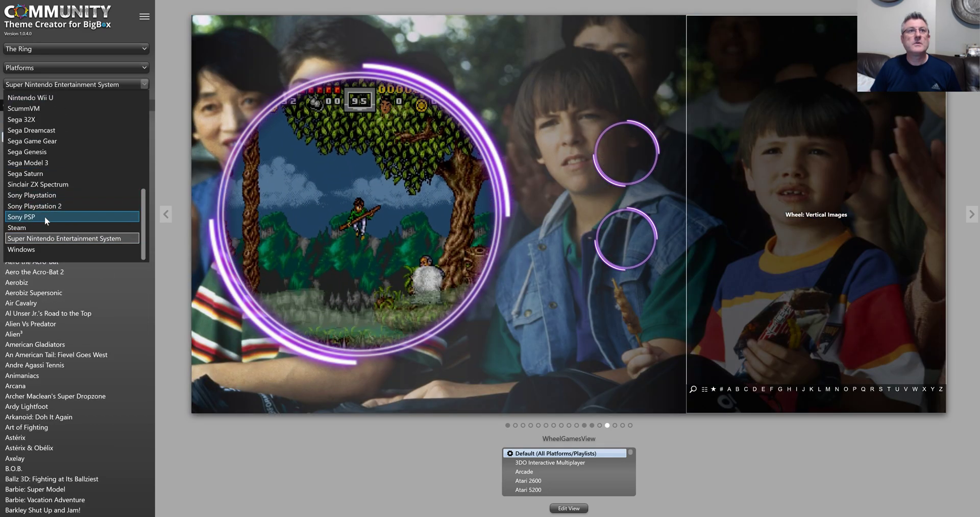
click(42, 249)
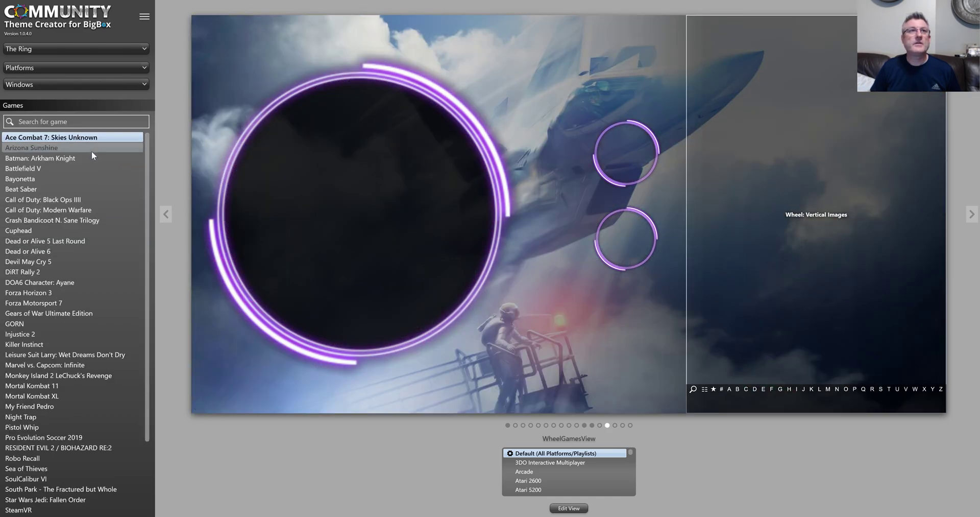
click(70, 188)
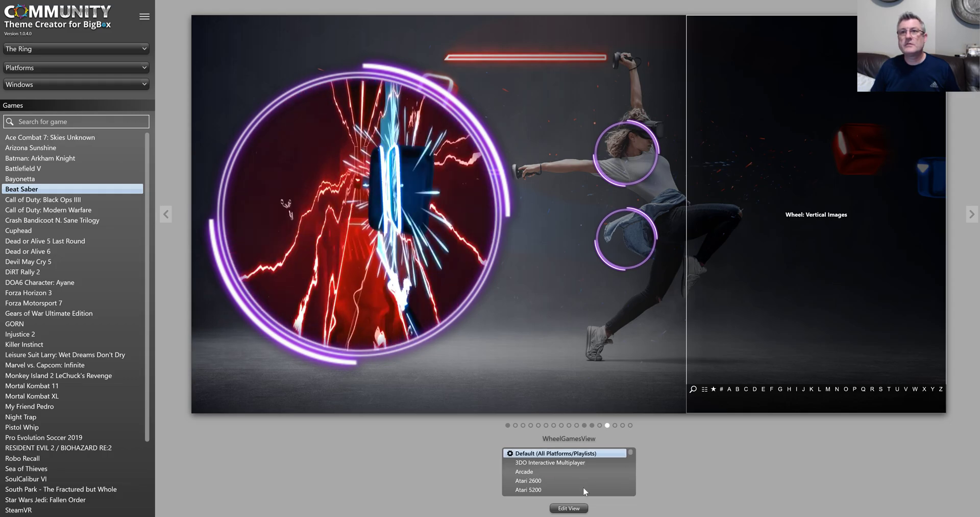
Step: Open the default WheelGamesView for editing and bring up the Animate properties of Image 4
click(569, 508)
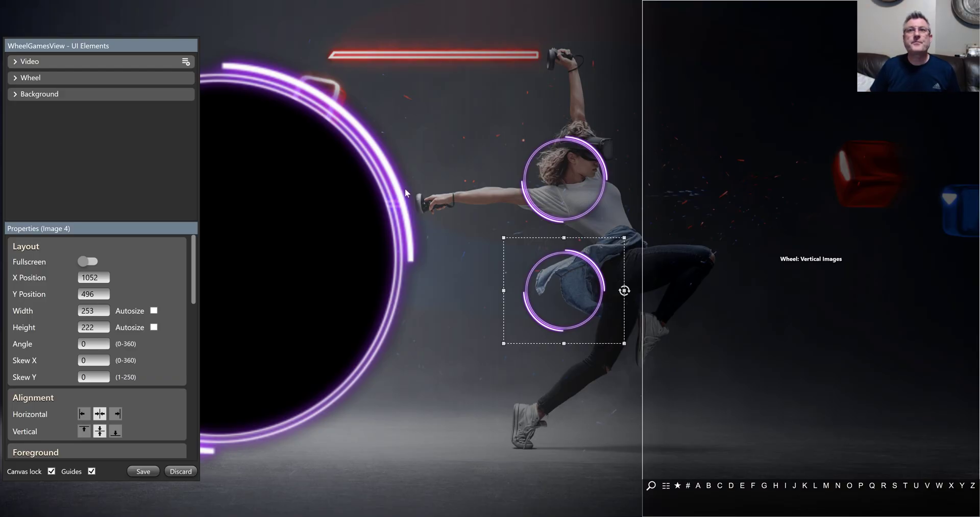
drag(161, 47, 833, 60)
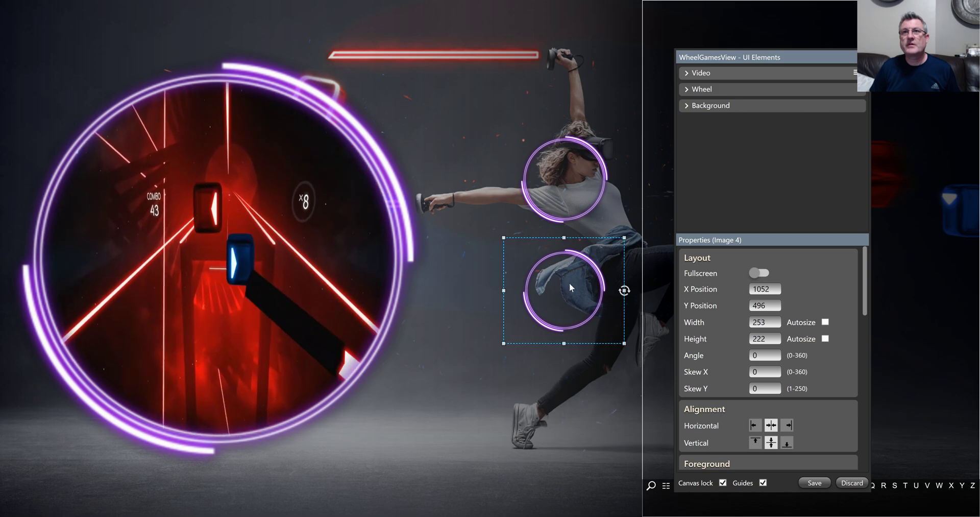
scroll(851, 293, down, 10)
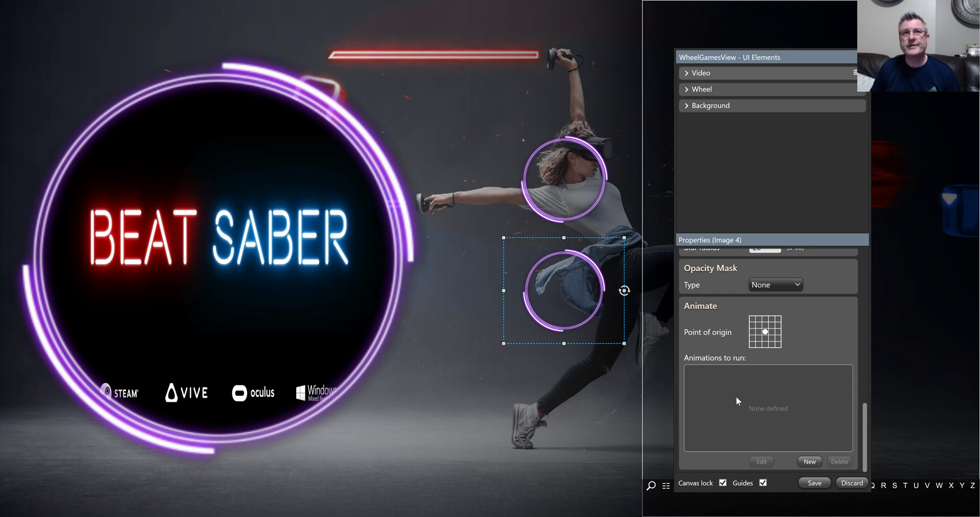
Step: Add a new animation of type Rotate to Image 4
click(810, 461)
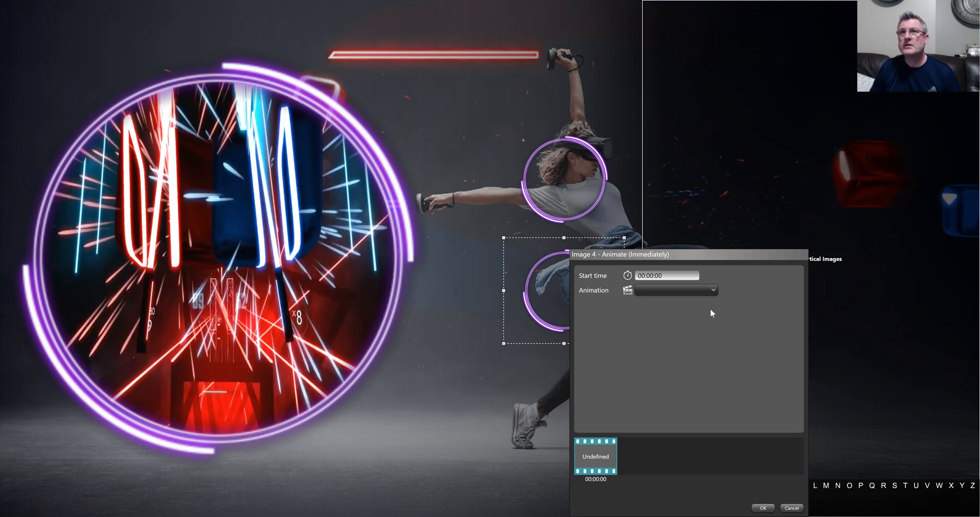
drag(701, 249, 674, 224)
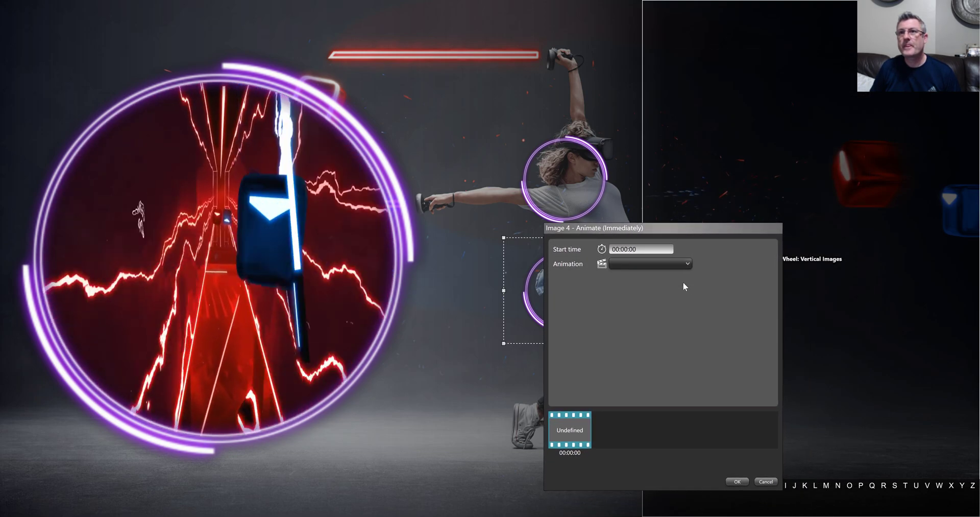
click(641, 264)
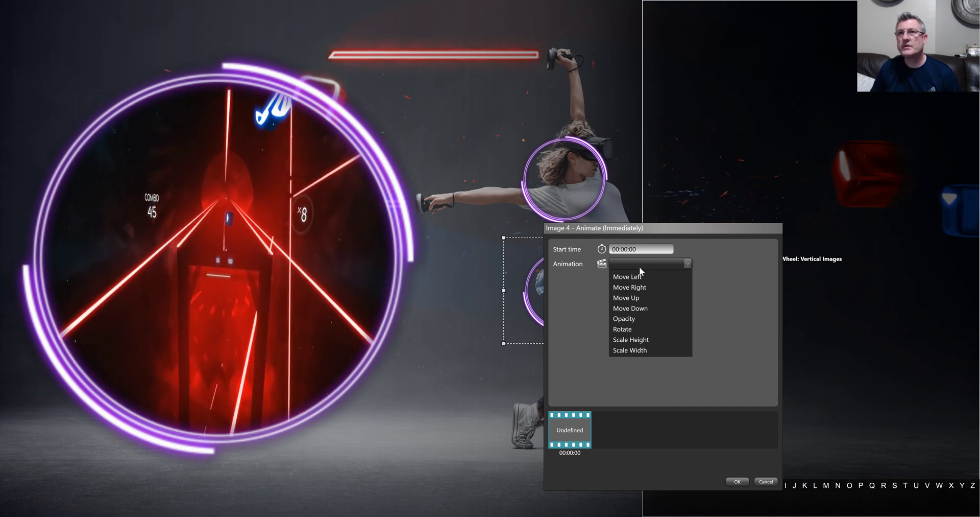
click(628, 329)
Step: Set the rotation to run from 0 to 180 with a duration of 0:0:2
click(630, 278)
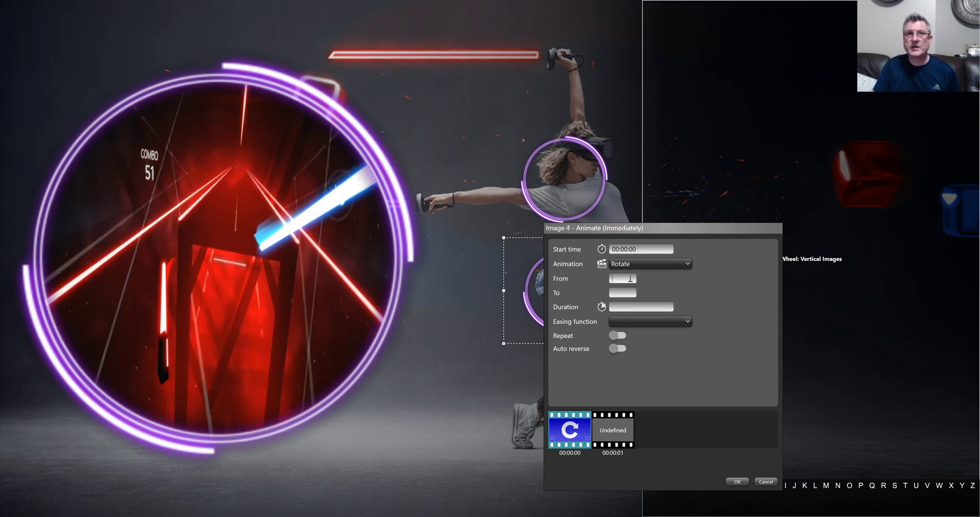
text(0)
key(Tab)
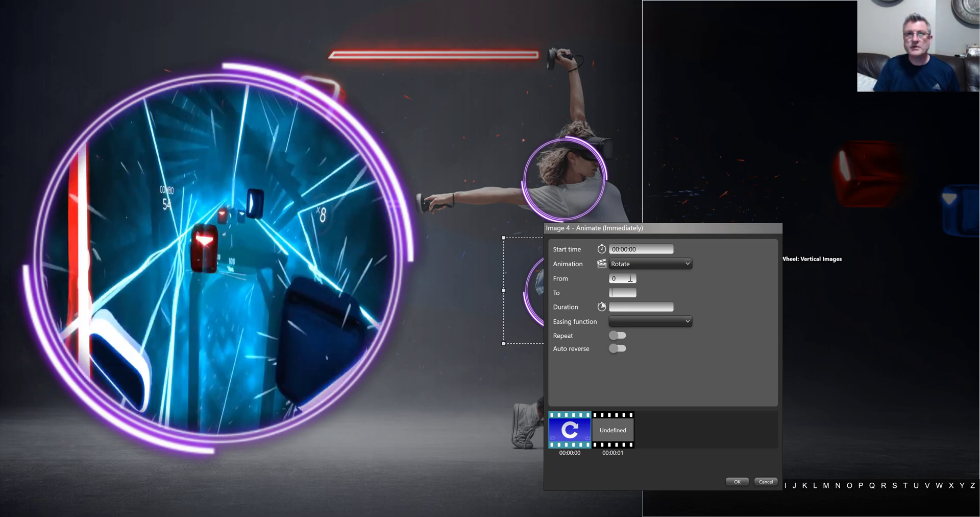
text(3)
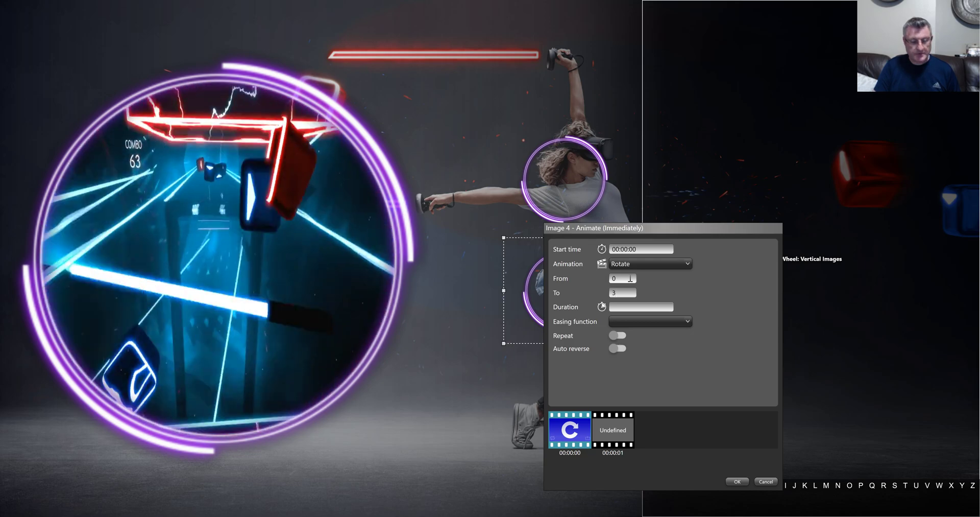
text(60)
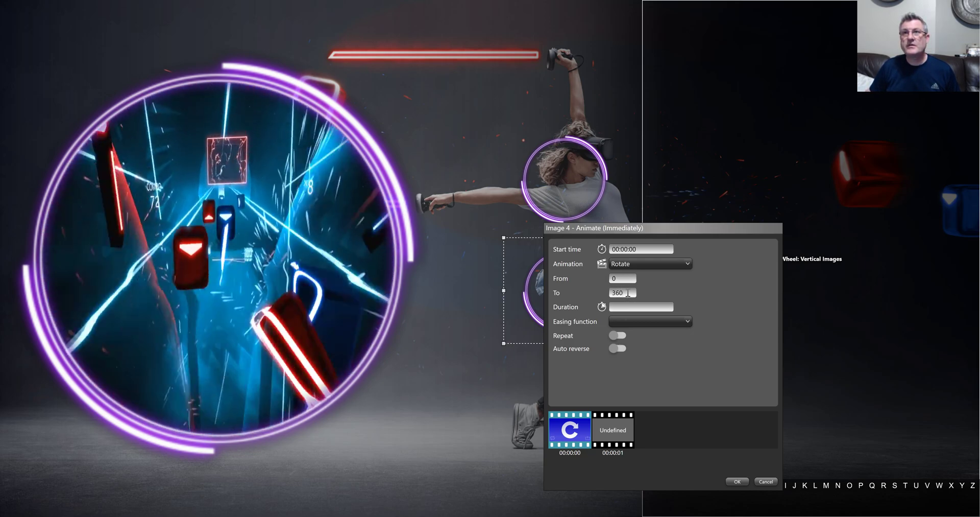
text(180)
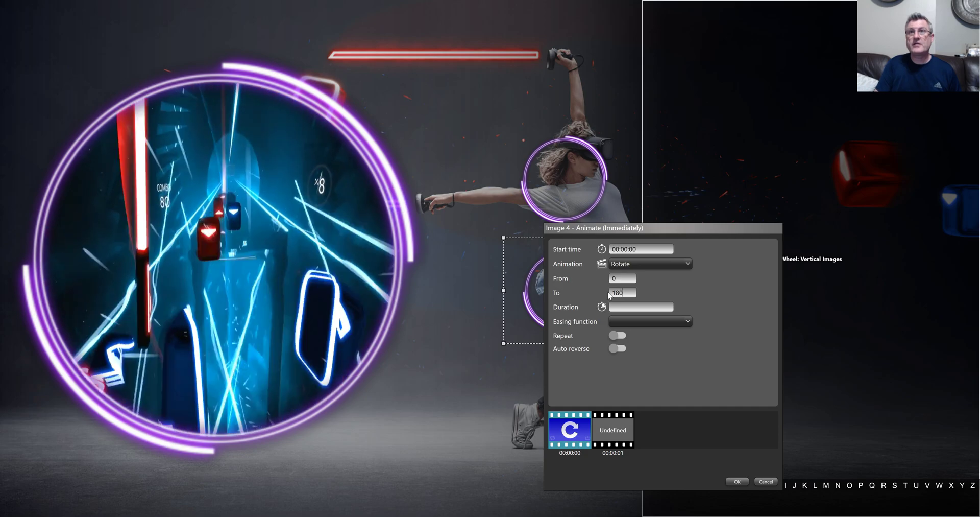
click(614, 306)
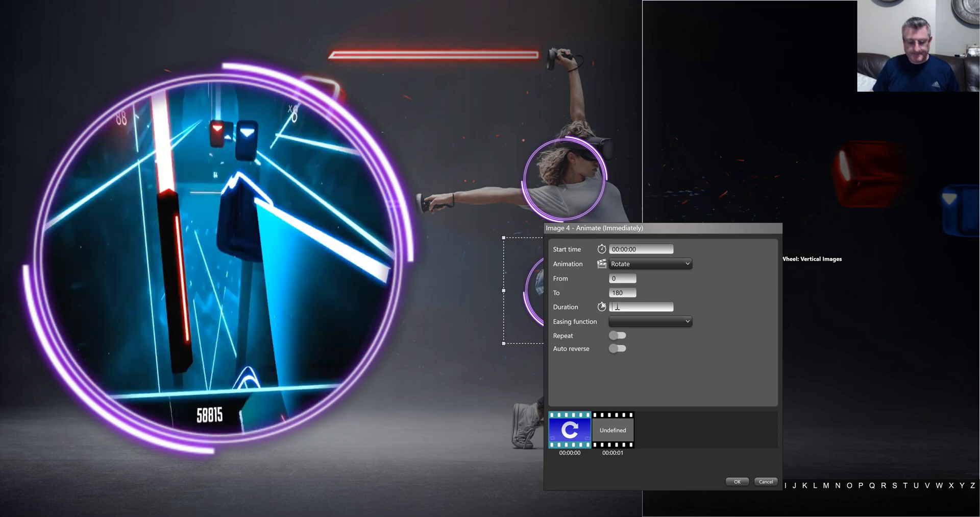
text(0:0:2)
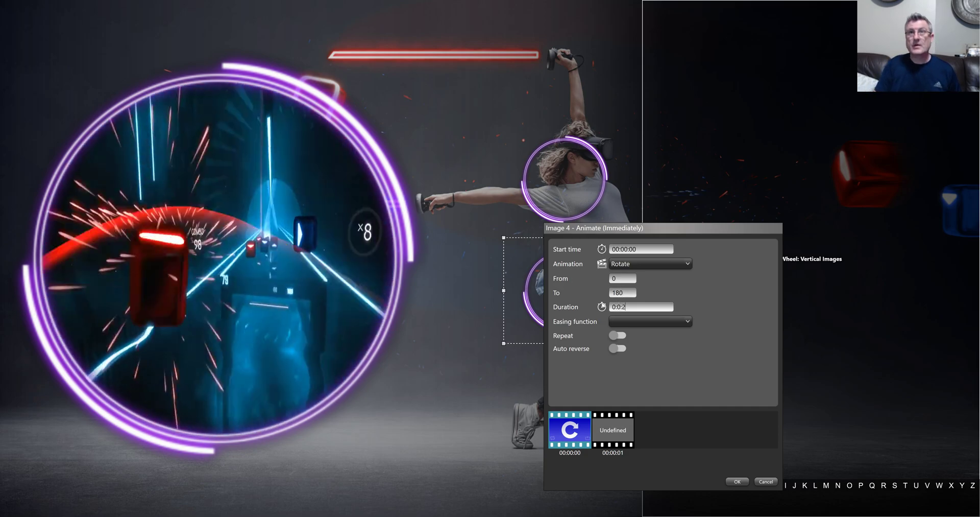
Step: Give the rotation CubicEase easing in EaseInOut mode, enable Repeat and Auto reverse, and accept the animation
click(629, 323)
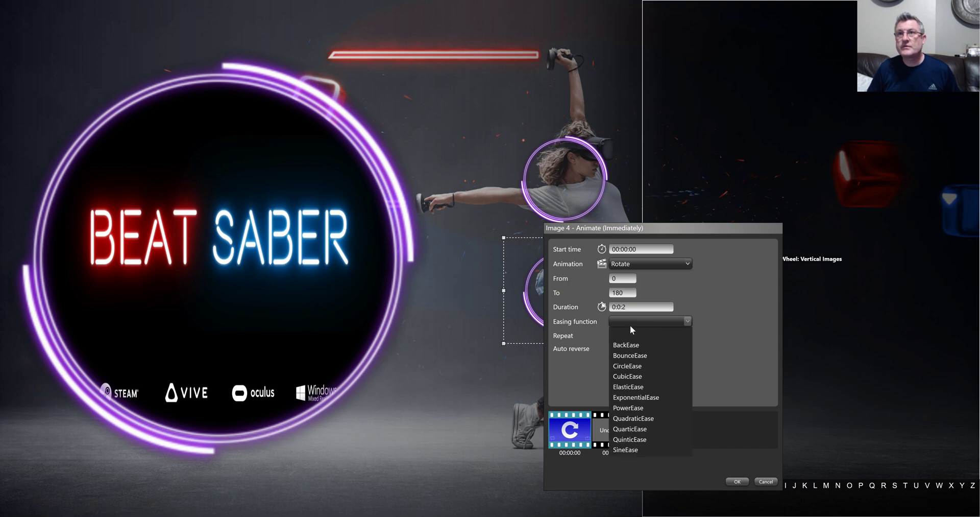
click(627, 375)
click(634, 350)
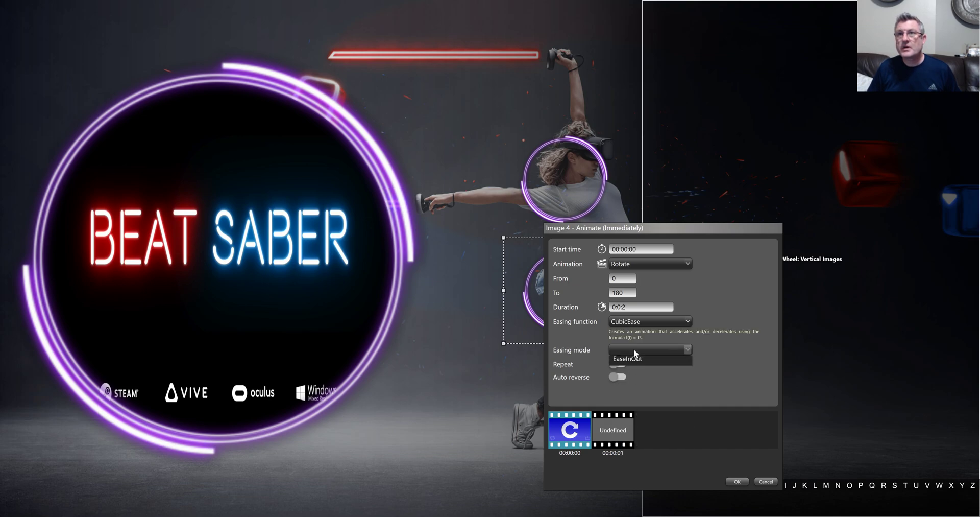
click(637, 394)
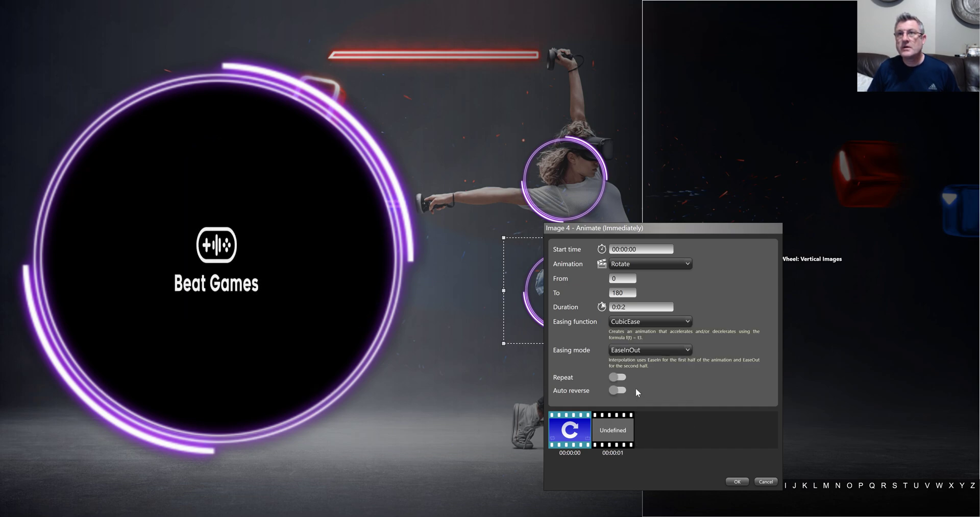
click(618, 377)
click(619, 389)
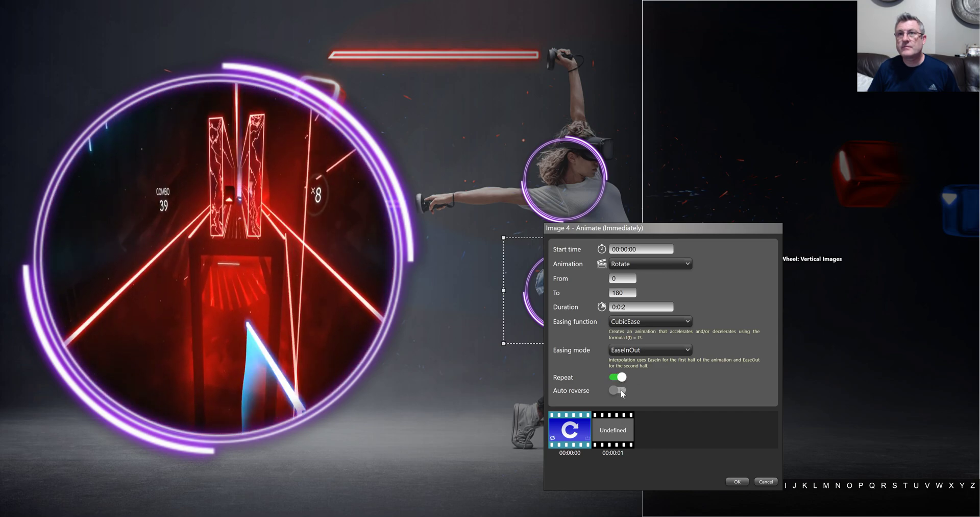
click(737, 480)
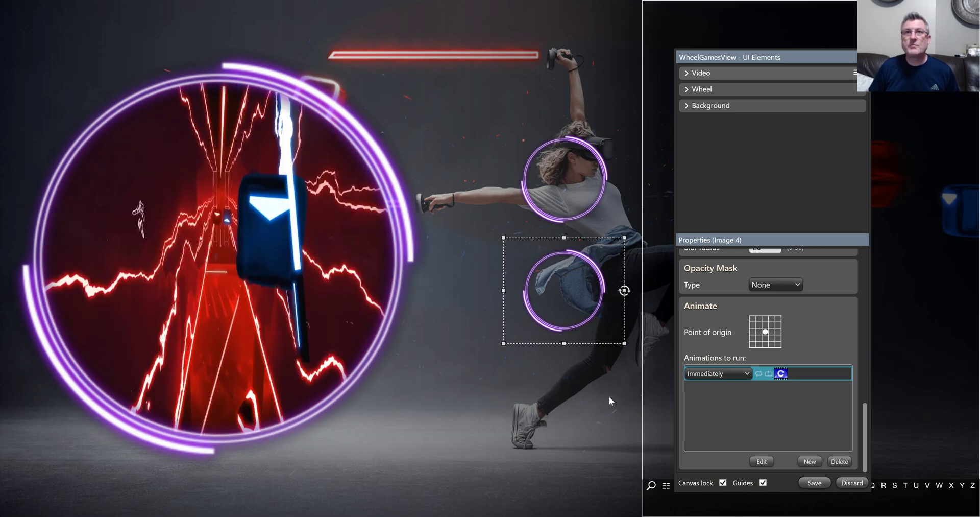
Step: Copy Image 4 and paste only its Animate properties onto the large video border ring
right_click(578, 306)
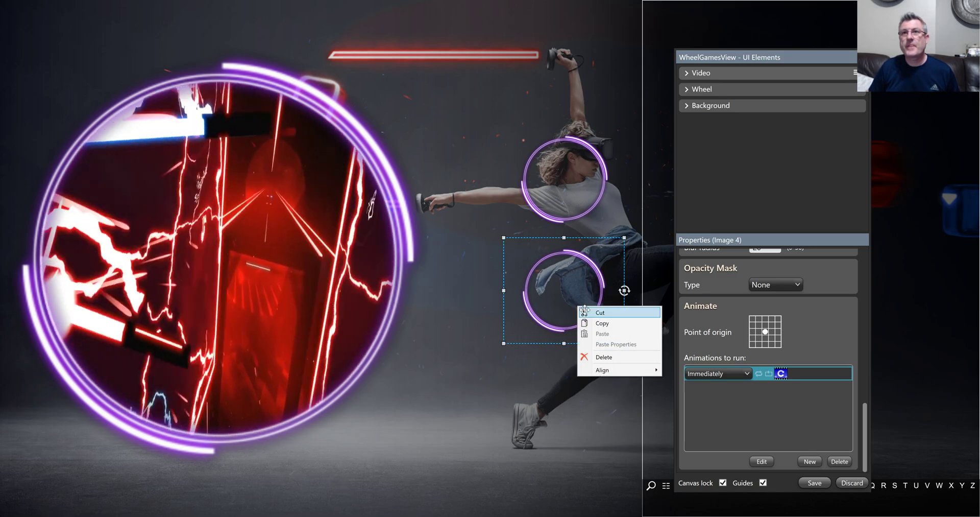
click(592, 323)
click(400, 273)
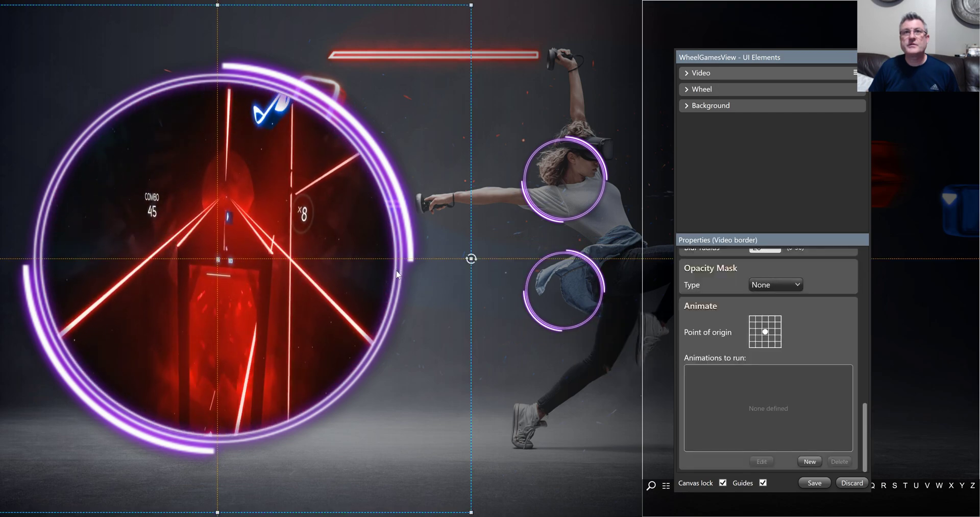
right_click(396, 270)
mouse_move(439, 309)
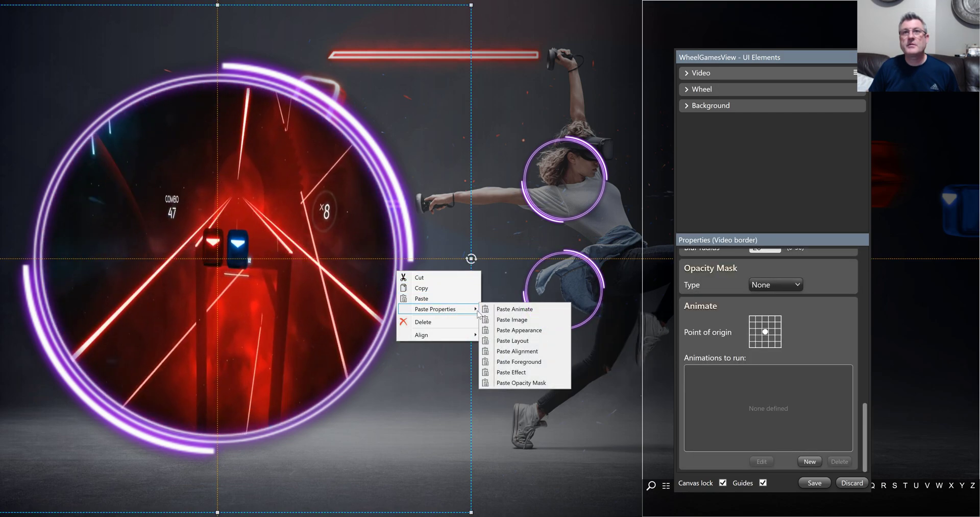
click(509, 309)
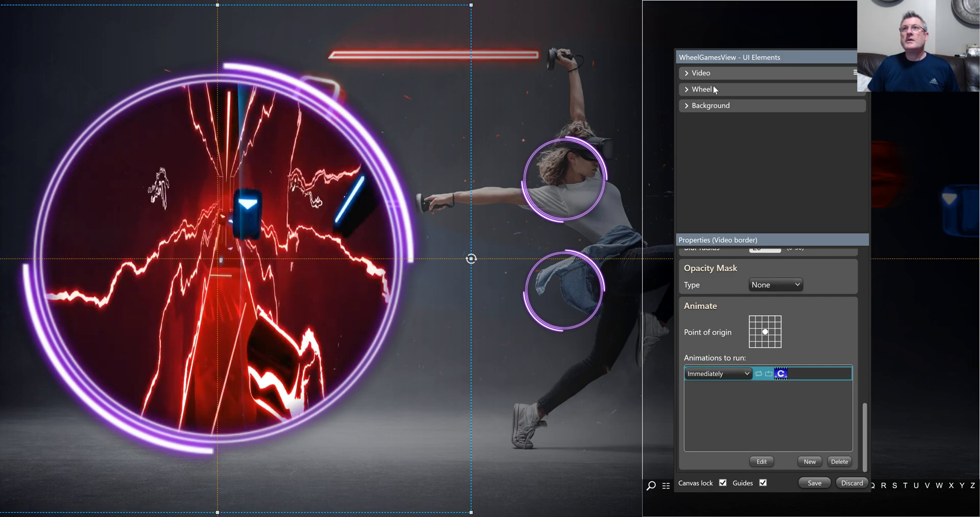
Step: Paste only the copied Animate properties onto Selected Item Video in the Video group
drag(729, 57, 701, 50)
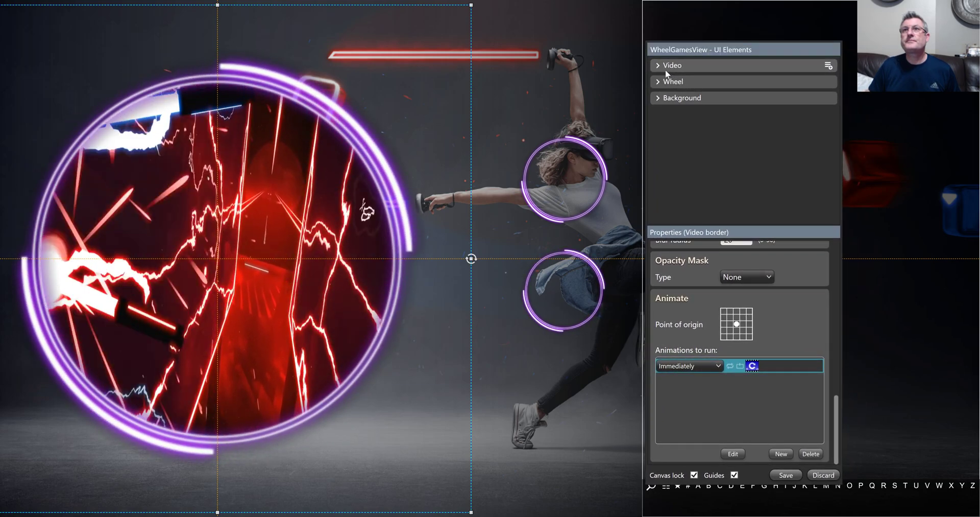
click(659, 68)
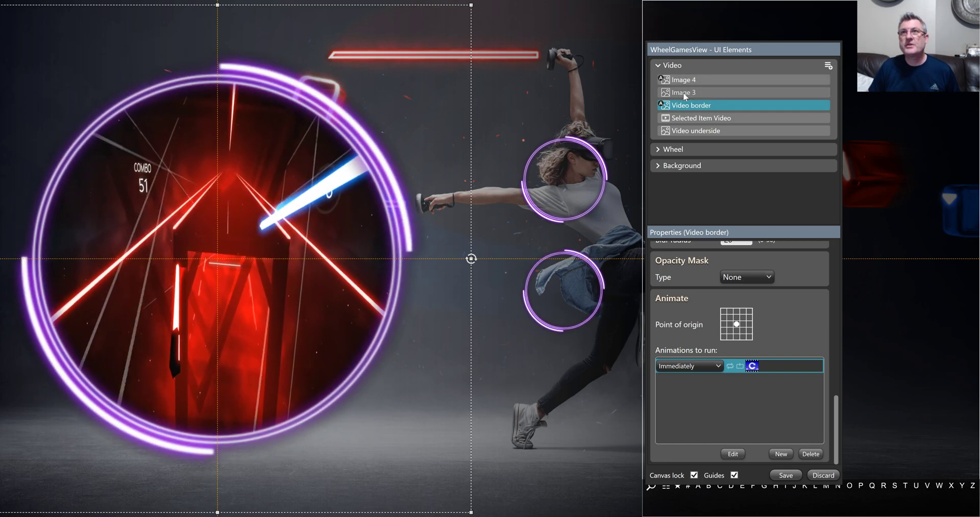
click(714, 118)
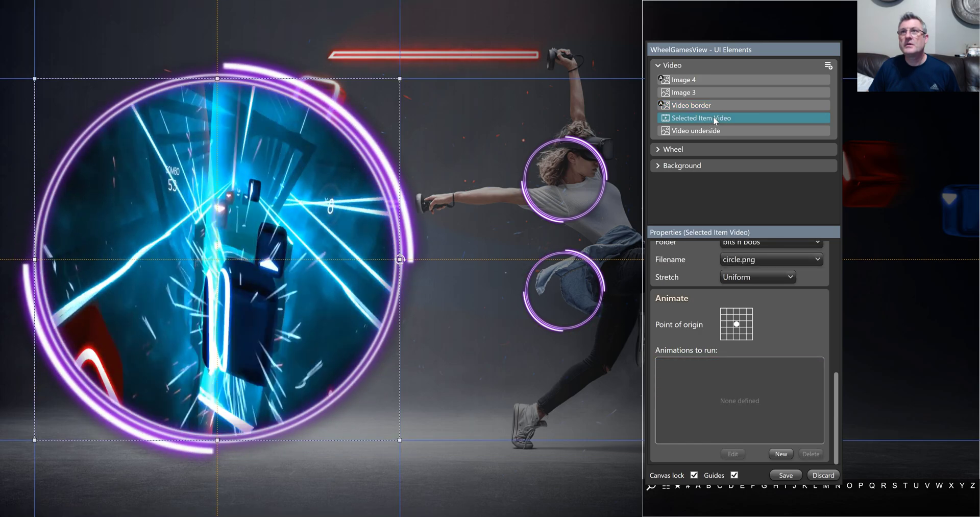
right_click(714, 118)
mouse_move(739, 170)
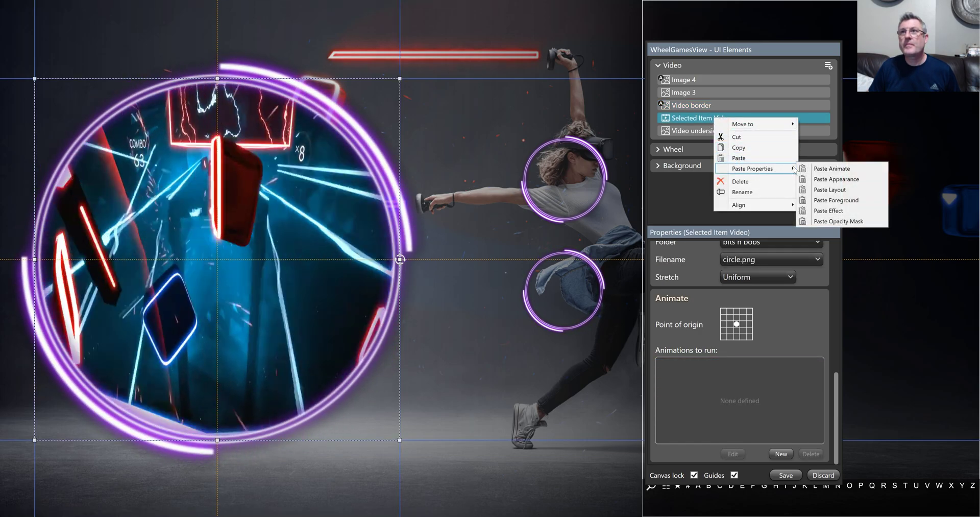
click(819, 168)
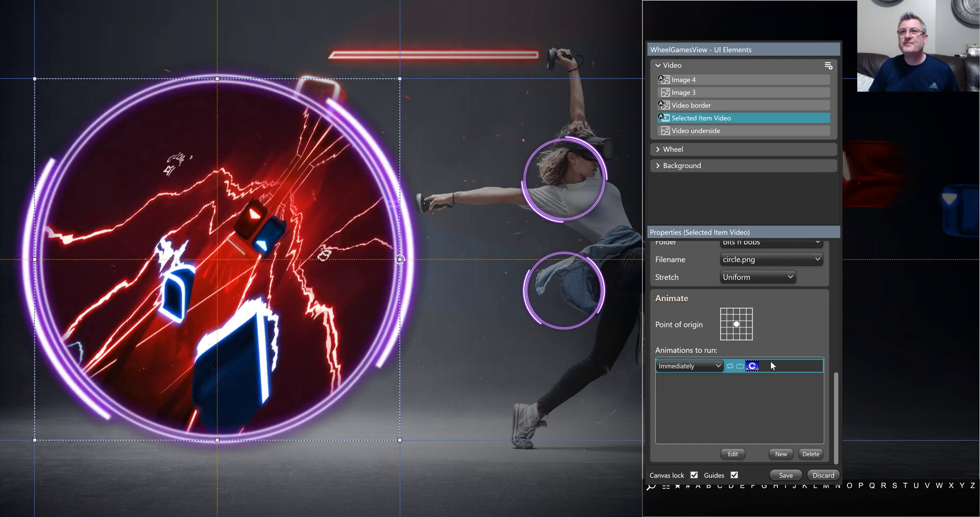
Step: Edit Selected Item Video's rotation to end at 360 over 0:0:10, with no easing function and Auto reverse off, and accept it
double_click(774, 366)
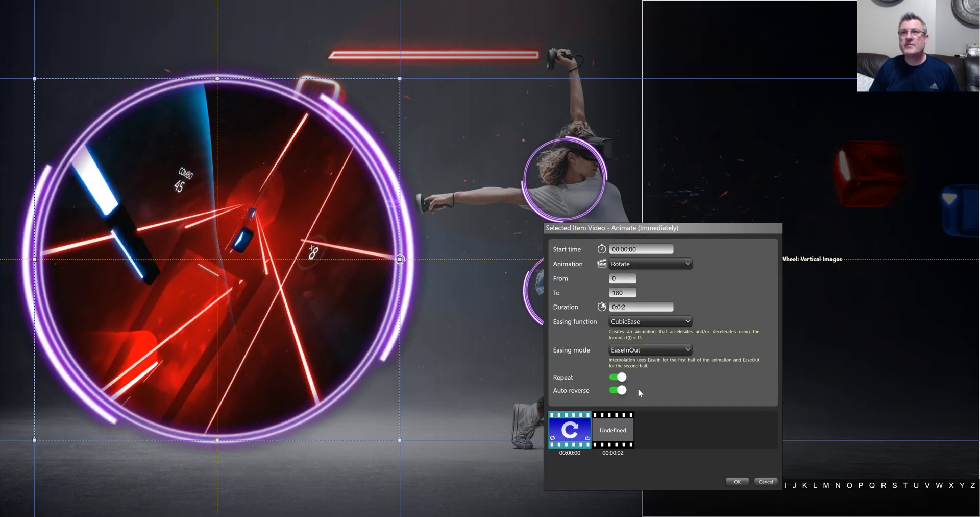
double_click(612, 293)
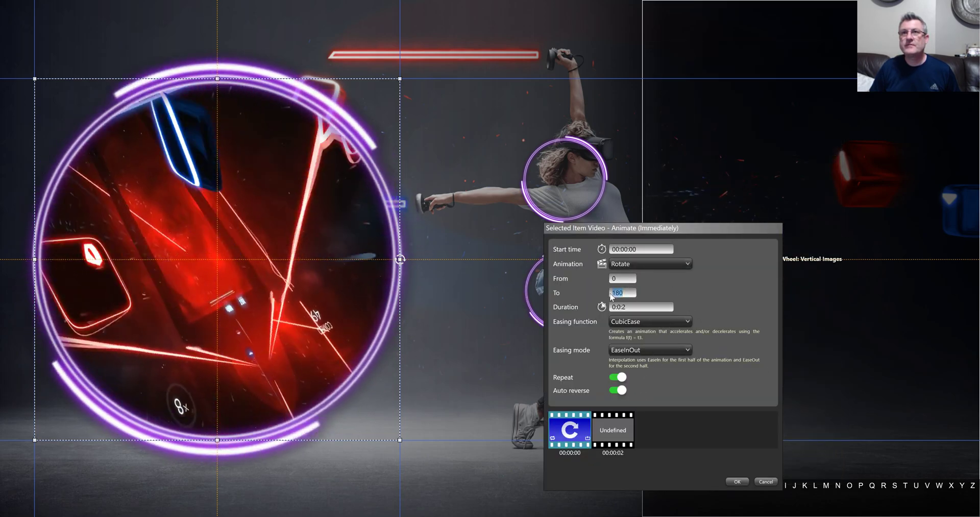
text(360)
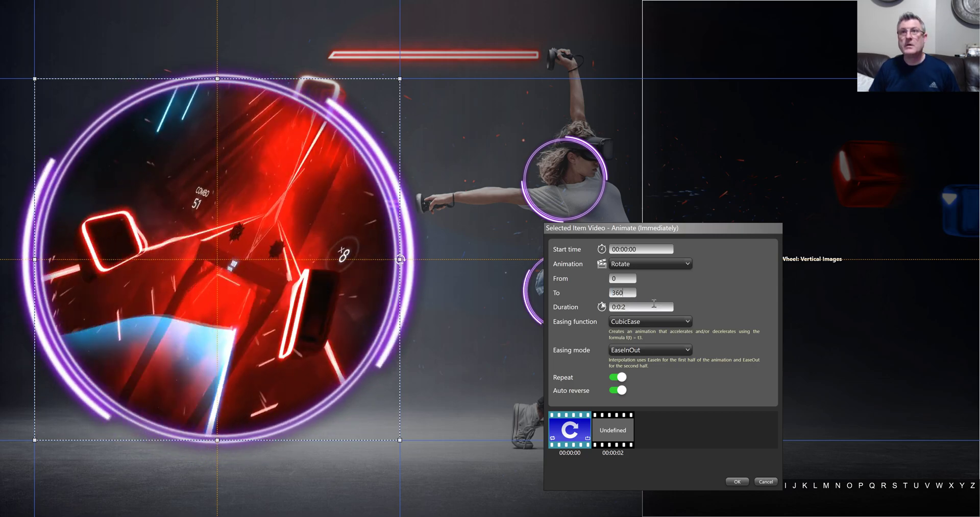
click(641, 320)
click(642, 332)
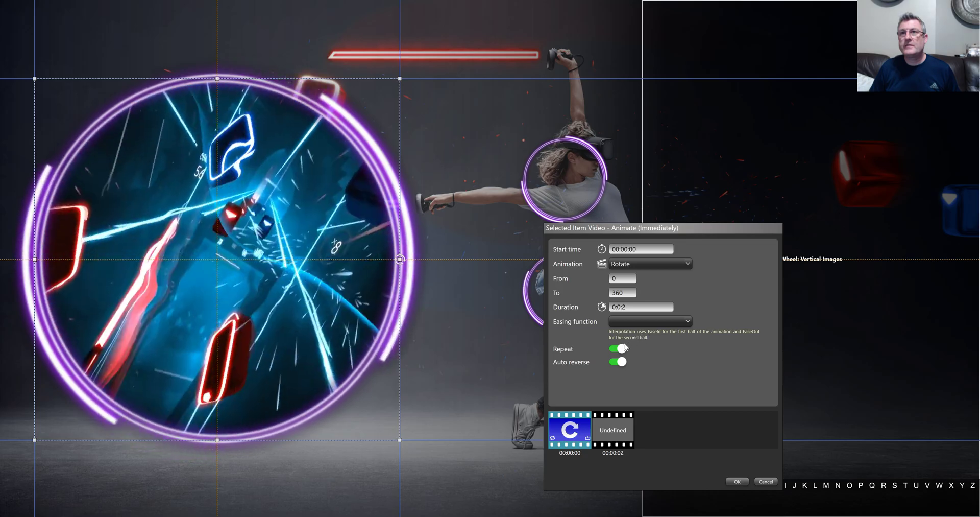
click(626, 360)
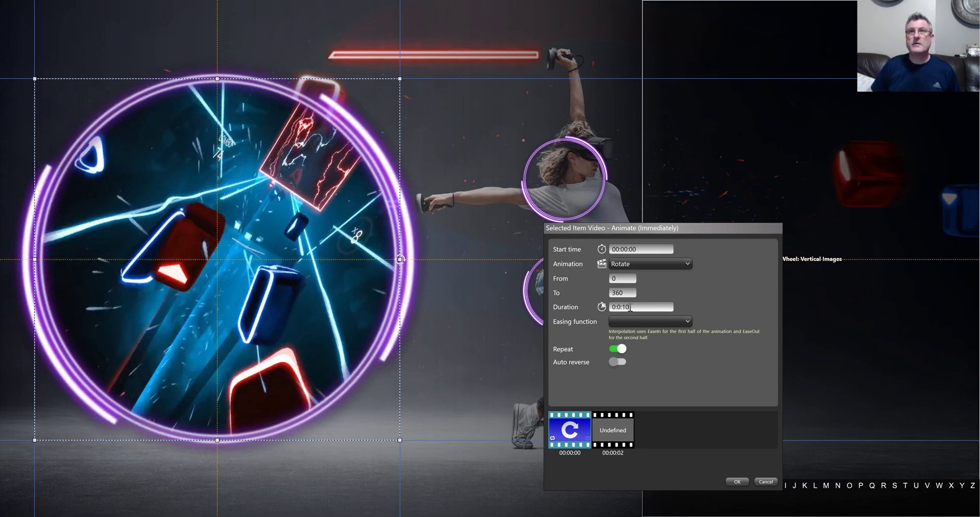
click(737, 480)
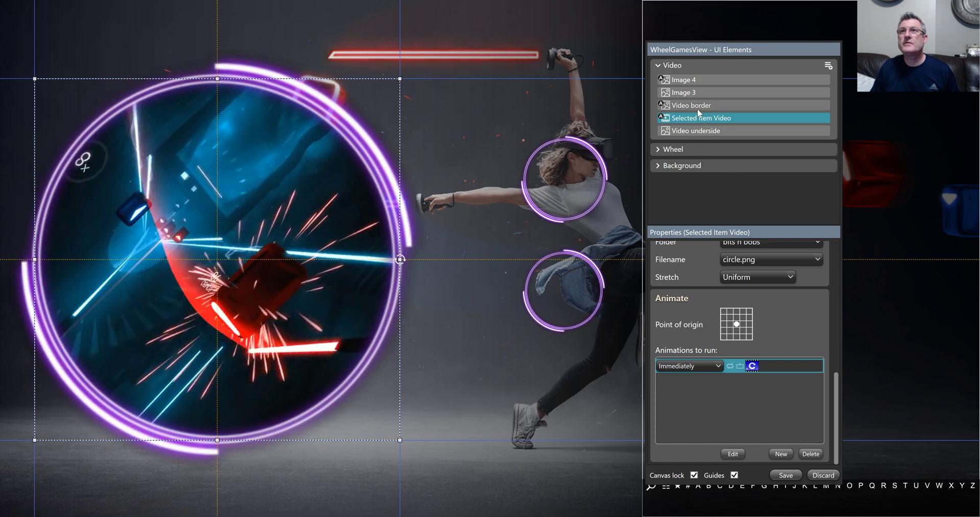
Step: Add a second animation of type Opacity to Video border
click(697, 105)
scroll(779, 366, down, 5)
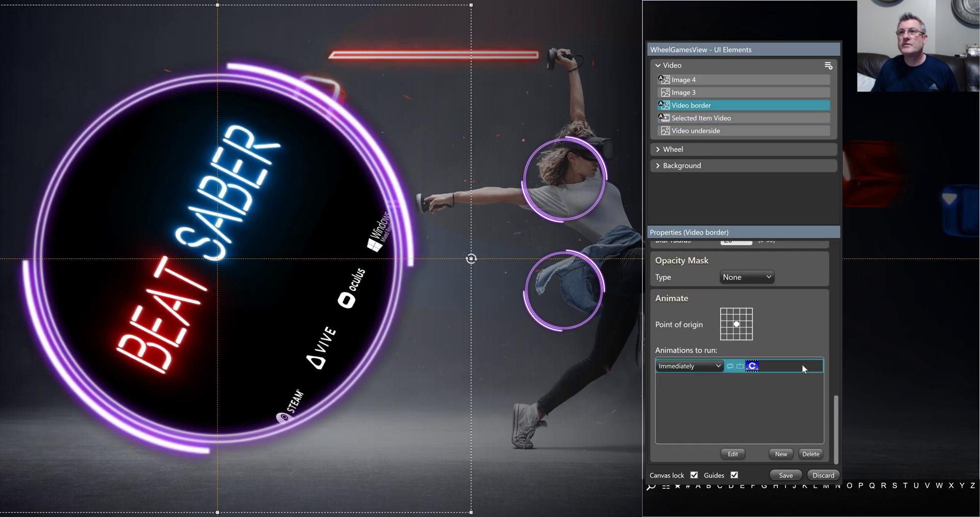
click(783, 453)
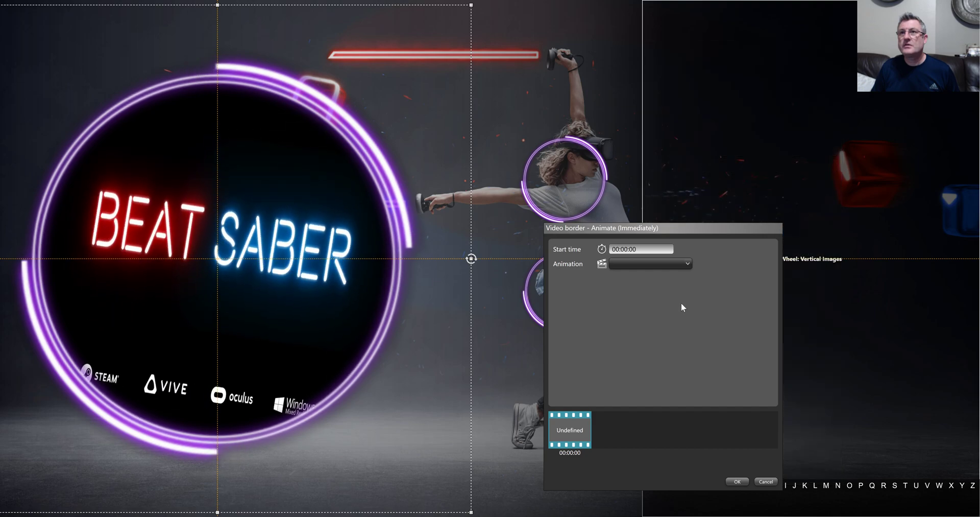
click(651, 263)
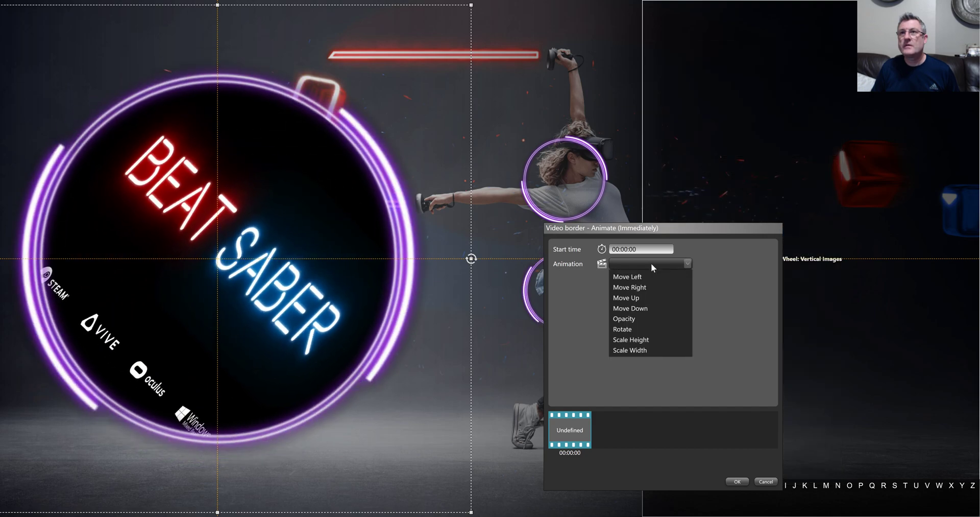
click(647, 312)
Step: Set the opacity animation to run from 1 to .2 with a duration of 0:0:2
click(630, 278)
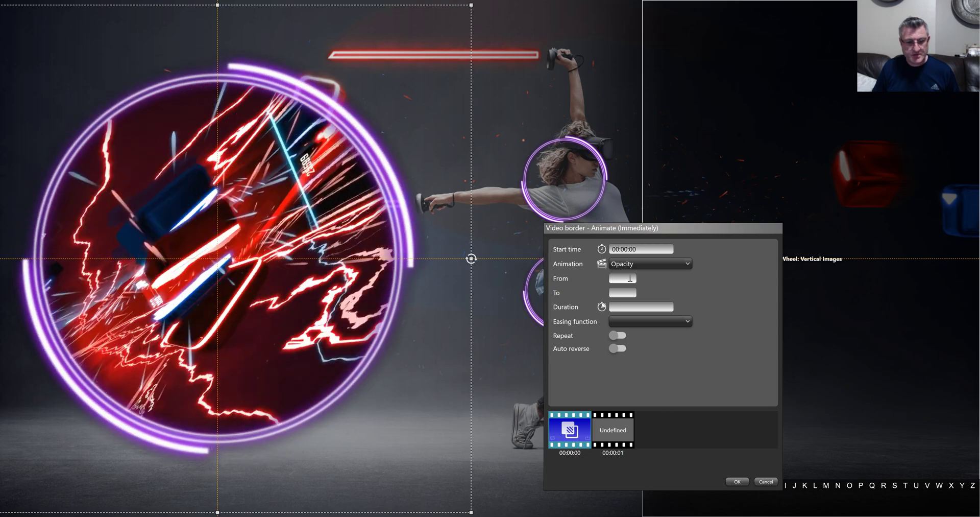
text(1)
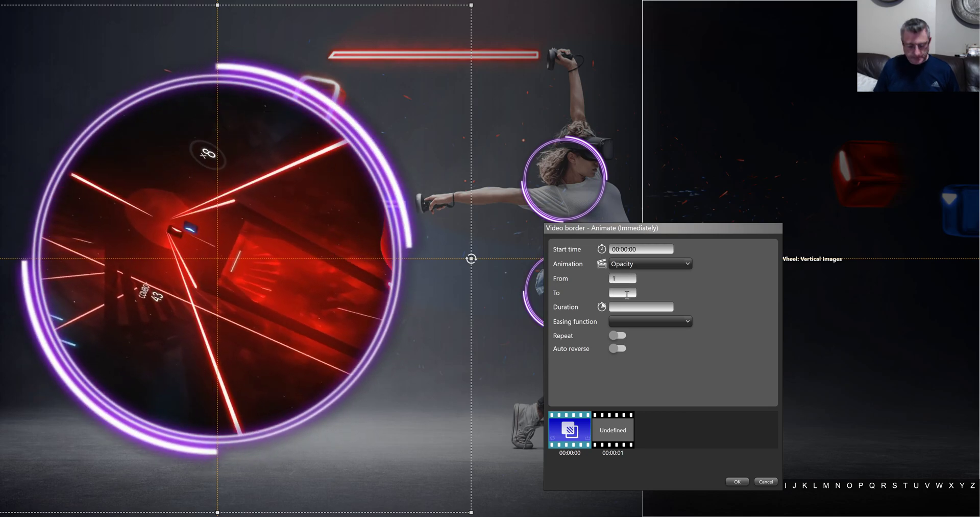
text(.2)
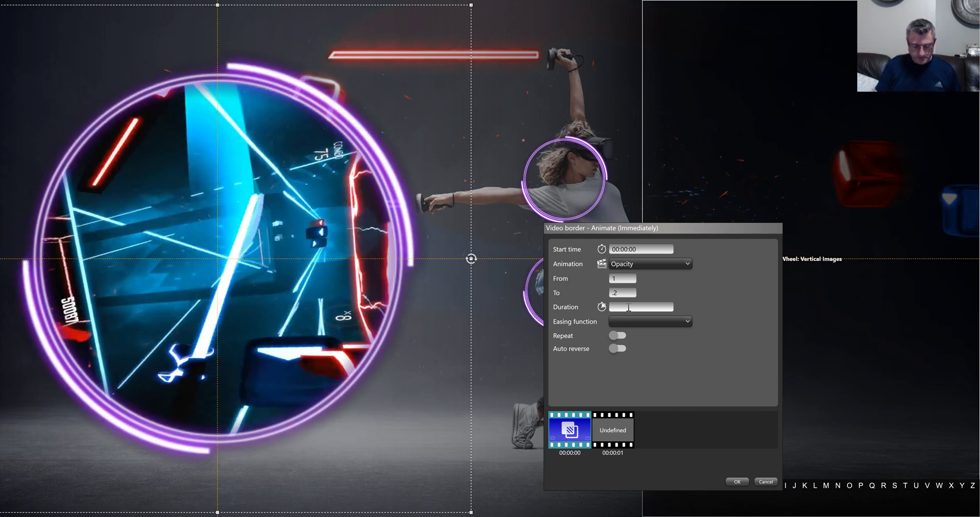
text(0:0)
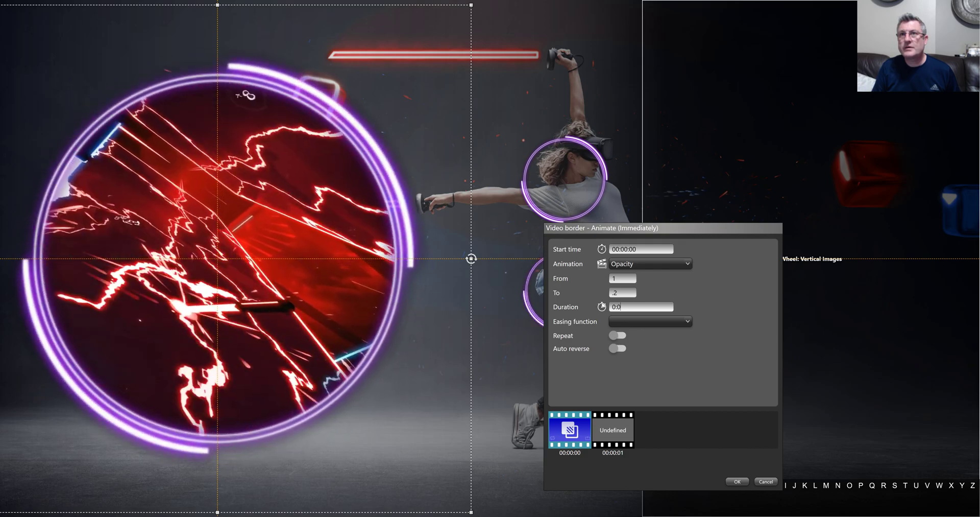
text(:)
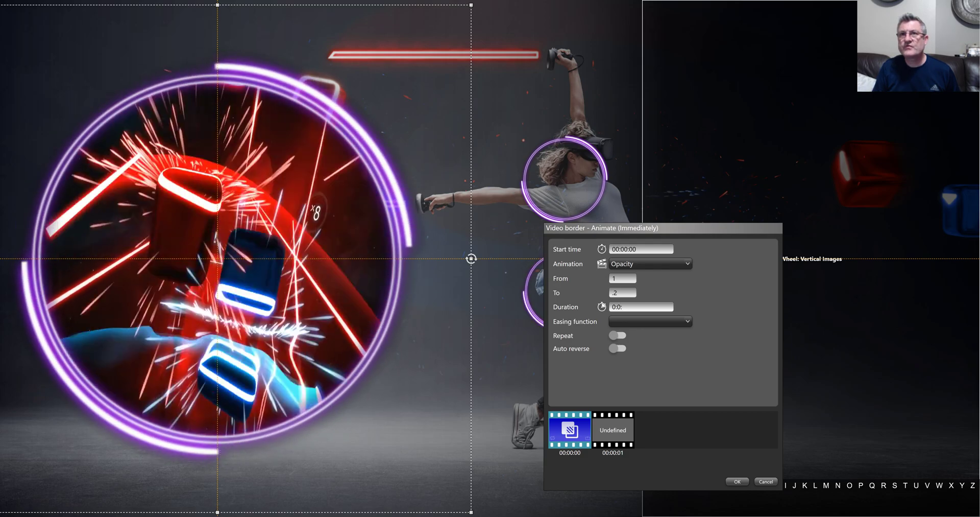
text(2)
Step: Give the opacity animation CubicEase easing in EaseInOut mode, enable Repeat and Auto reverse, and accept it
click(671, 320)
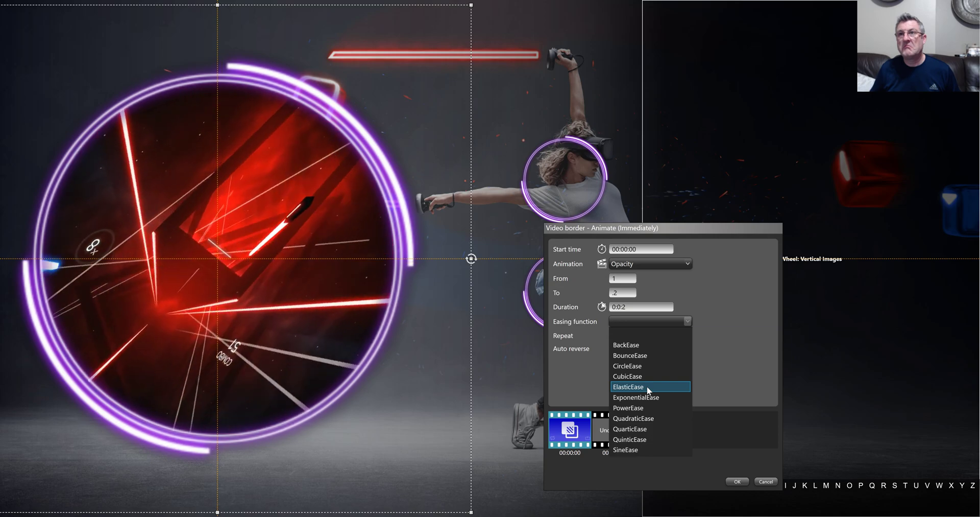
click(646, 376)
click(641, 351)
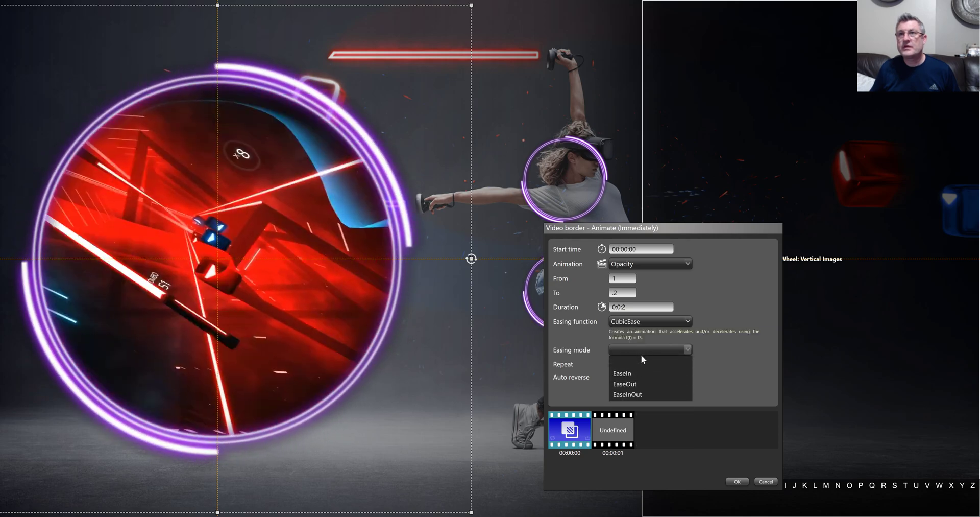
click(639, 393)
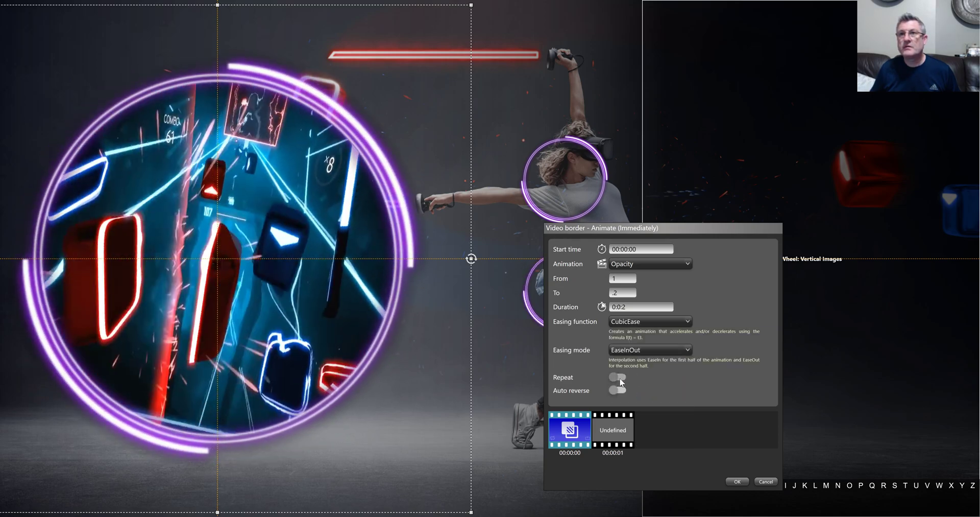
click(619, 377)
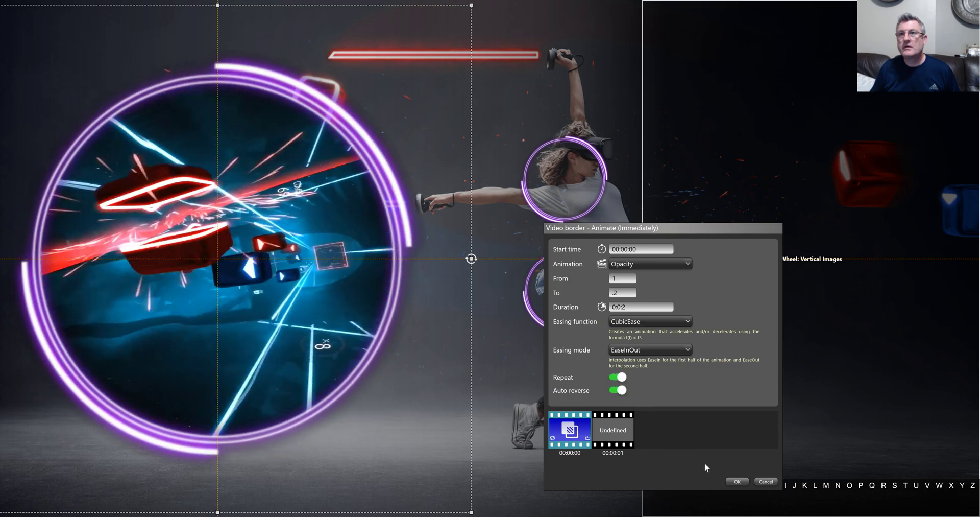
click(737, 480)
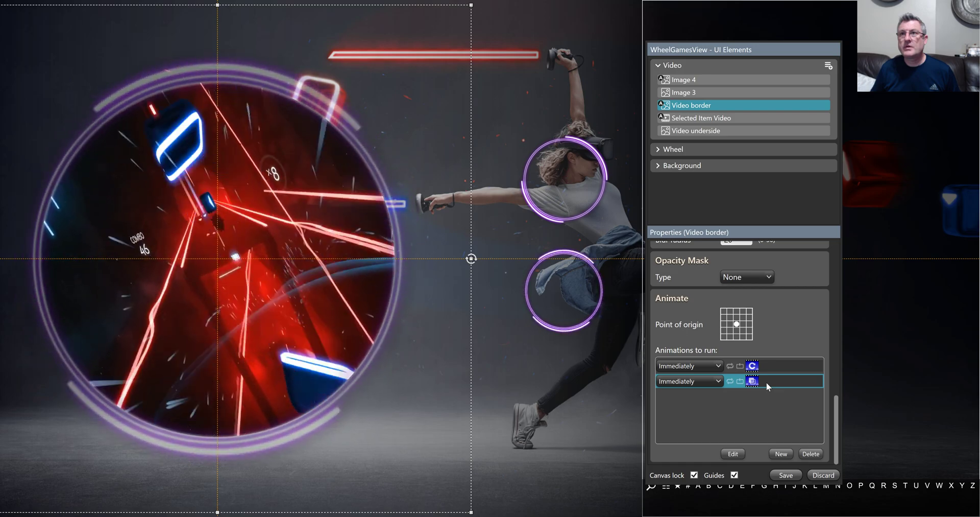
Step: Edit Video border's opacity animation to remove its easing function, and accept the change
double_click(767, 382)
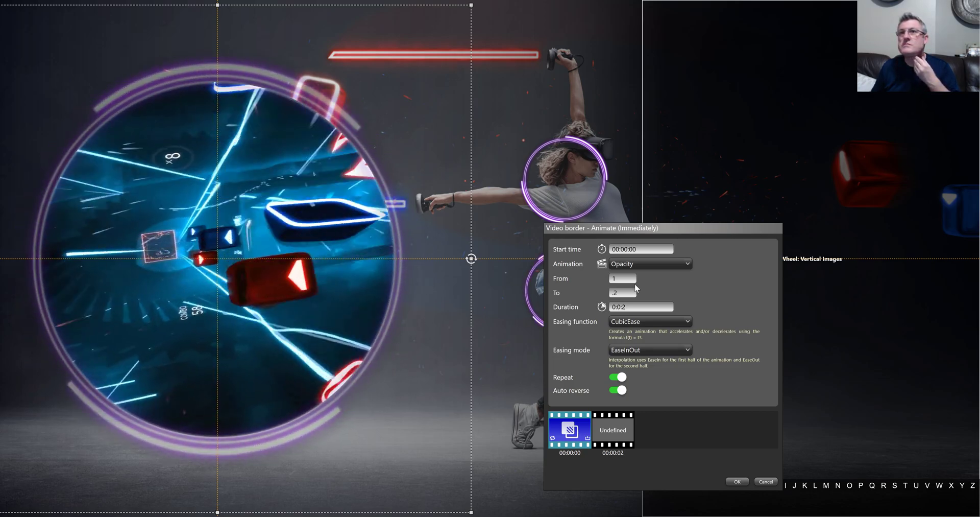
click(632, 321)
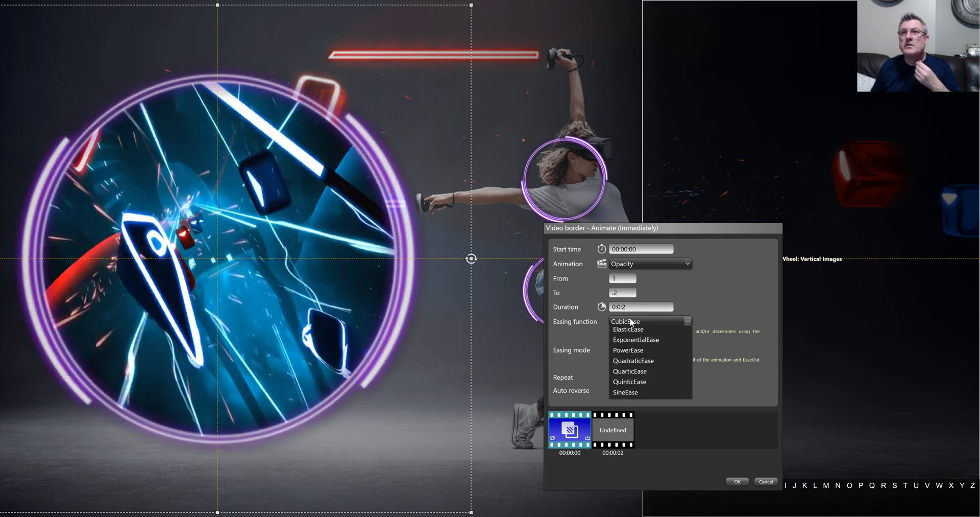
click(632, 332)
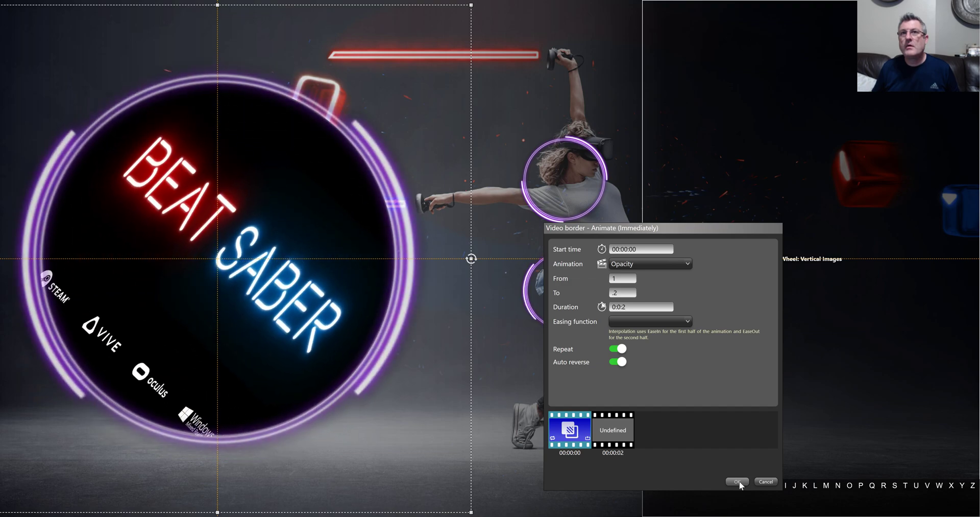
click(738, 481)
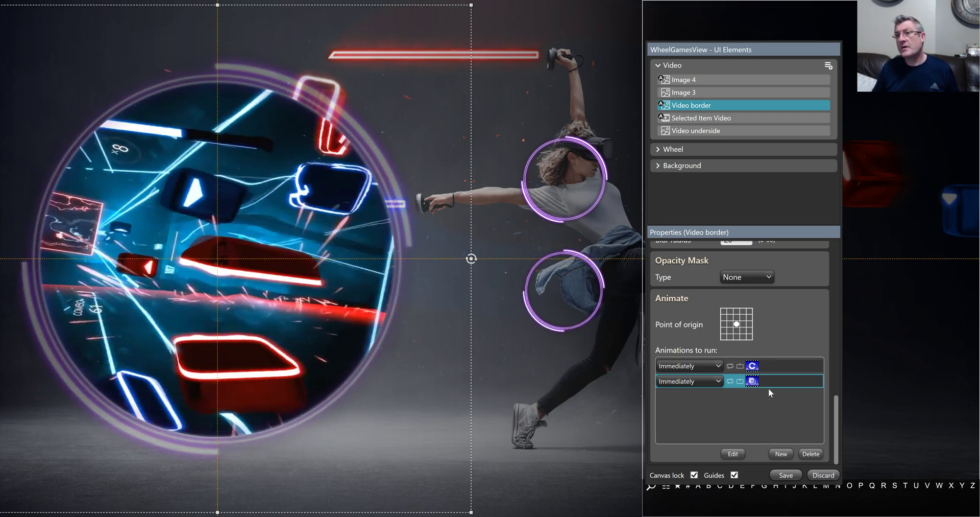
Step: Examine the settings of Video border's opacity animation and the options for when it runs
double_click(769, 381)
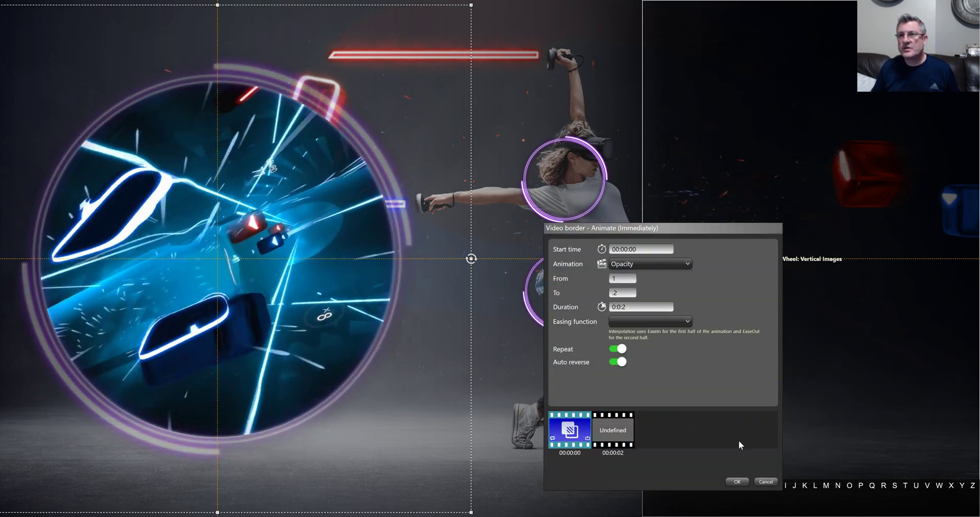
click(768, 481)
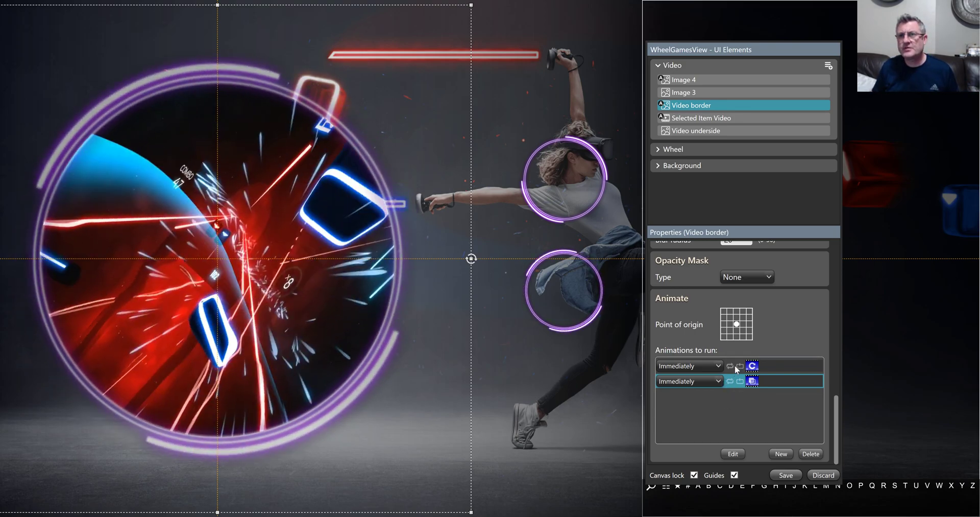
click(718, 381)
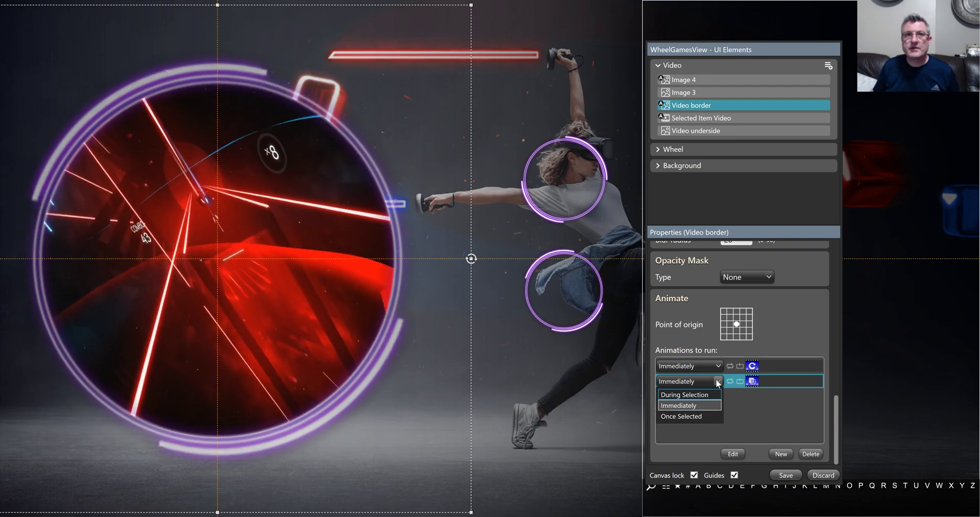
click(740, 410)
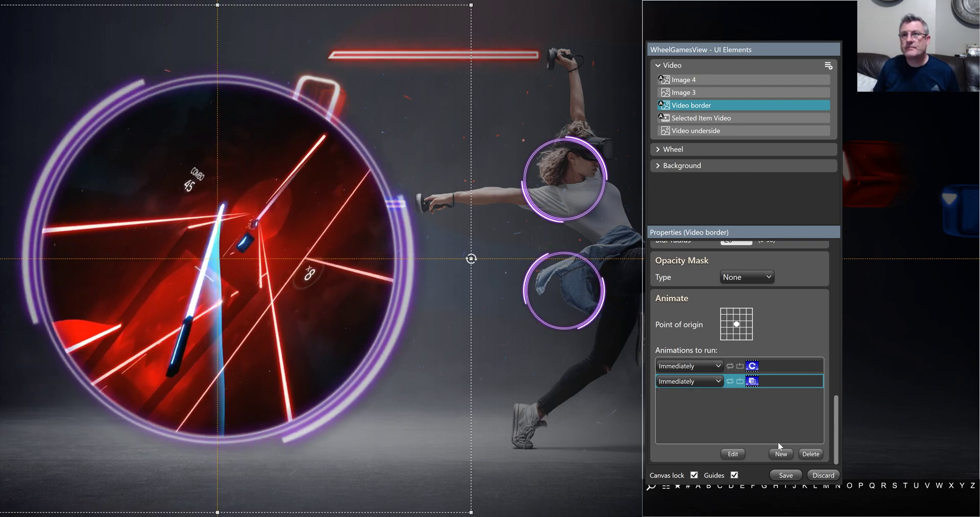
Step: Save the WheelGamesView edits and switch to the Test theme
click(788, 473)
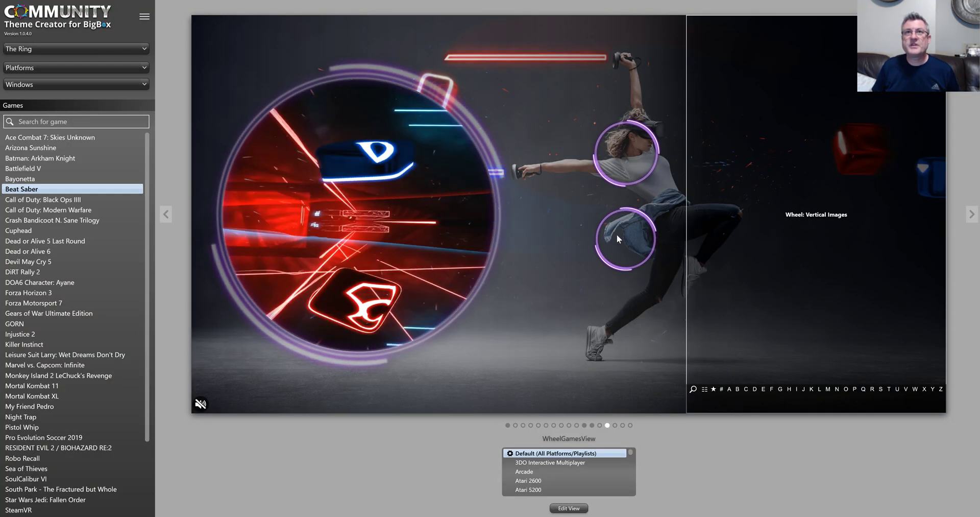
click(130, 49)
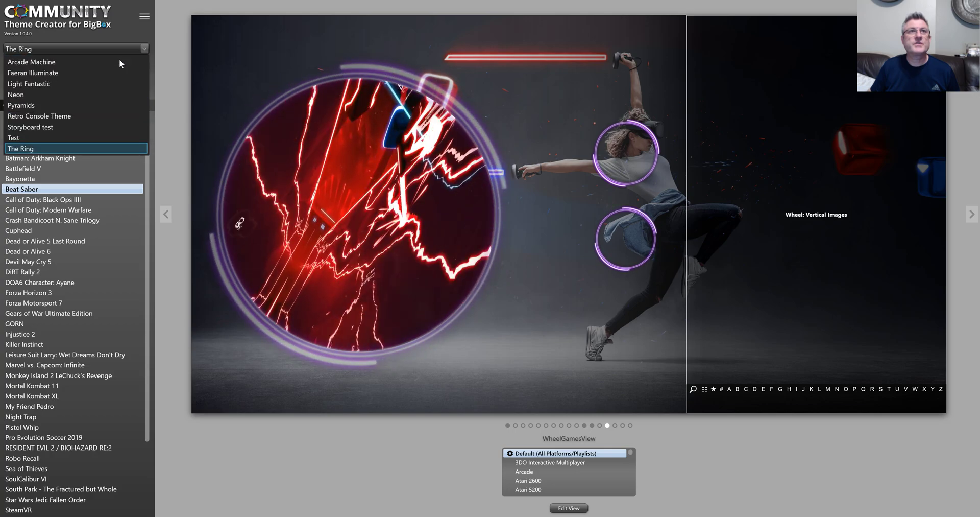
click(78, 137)
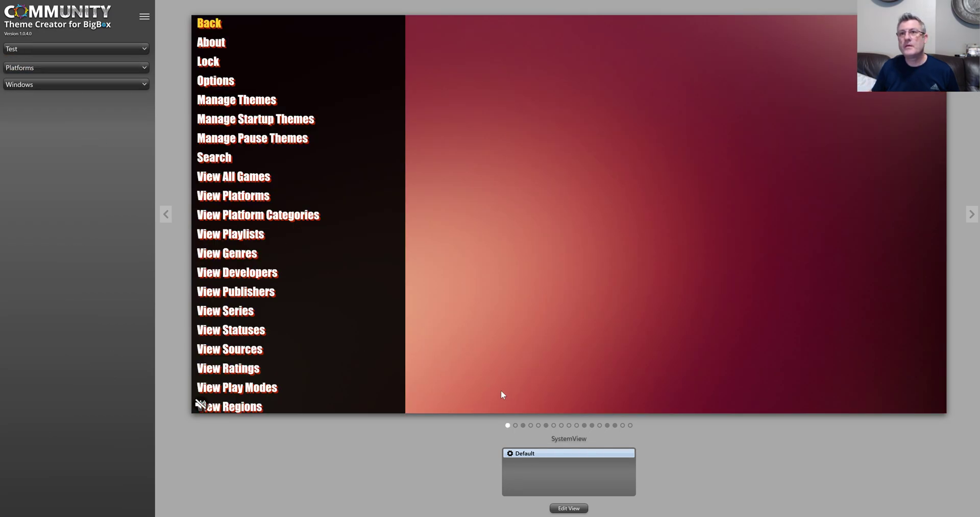
Step: Open the Test theme's TextGamesView for editing and move the UI Elements window clear of the game title
click(592, 424)
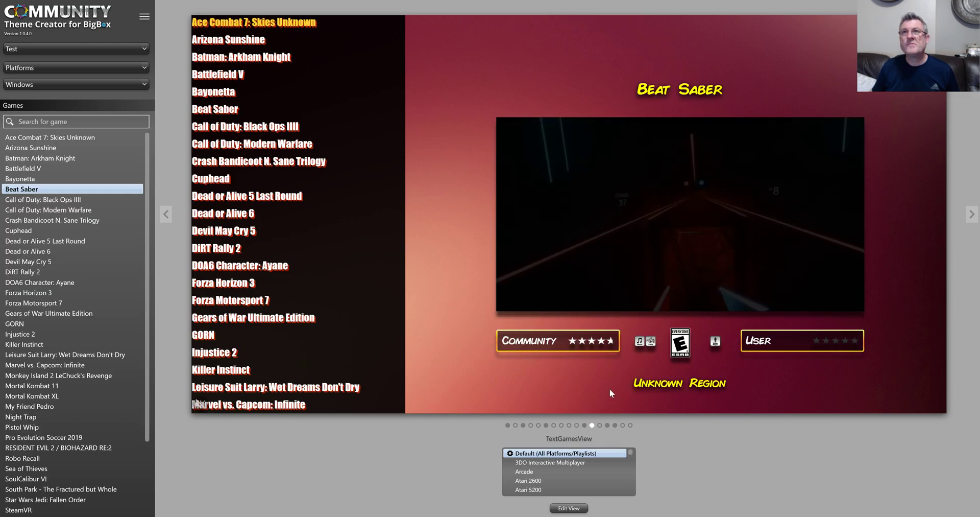
click(580, 509)
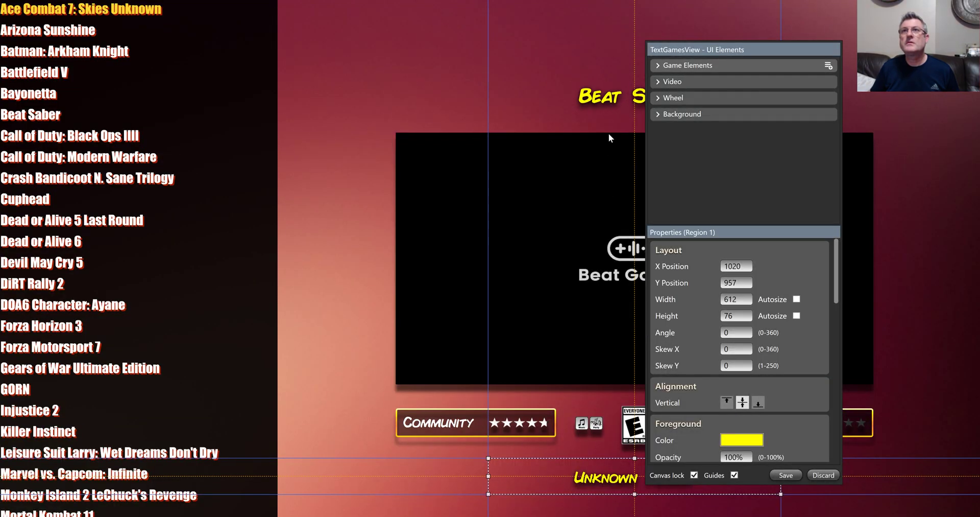
drag(711, 51, 119, 59)
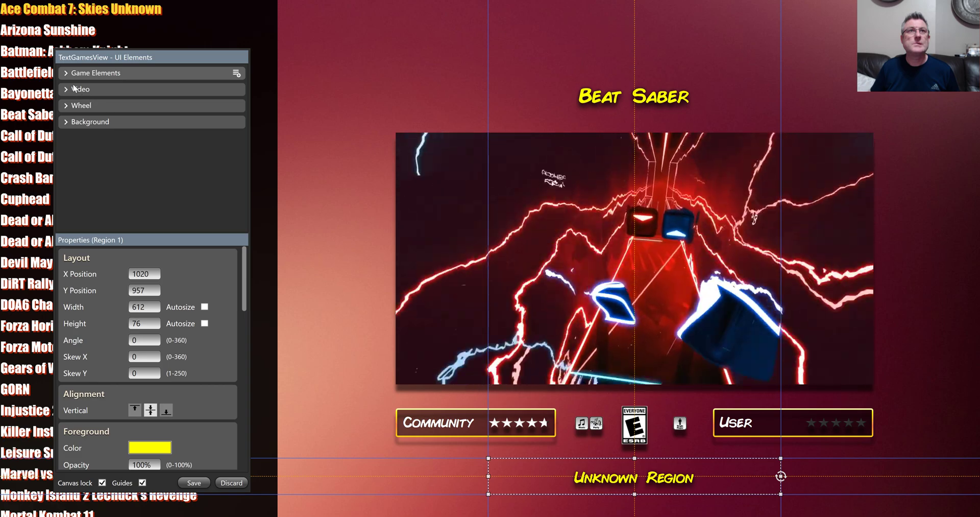
Step: Add a Rotate animation to Title 1 going from -5 to 5 with a duration of 0:0:2
click(608, 97)
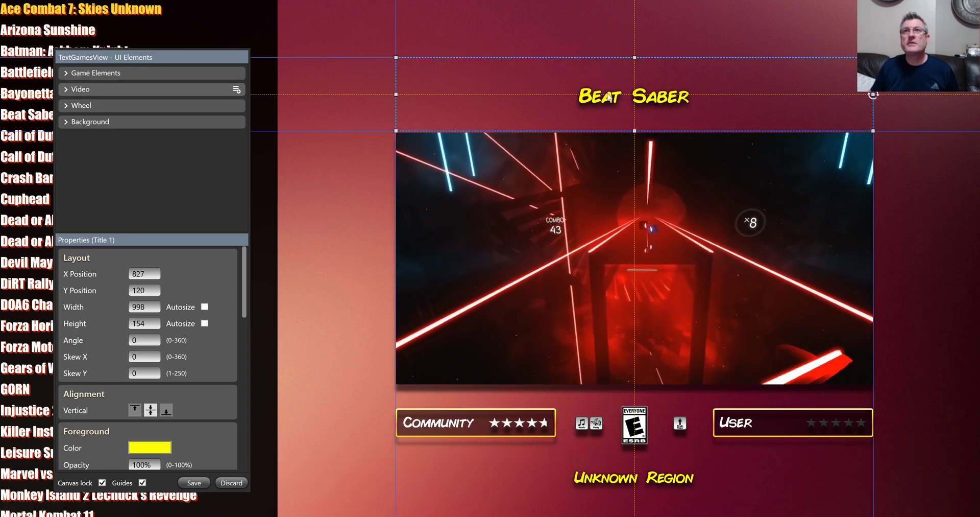
drag(243, 311, 231, 466)
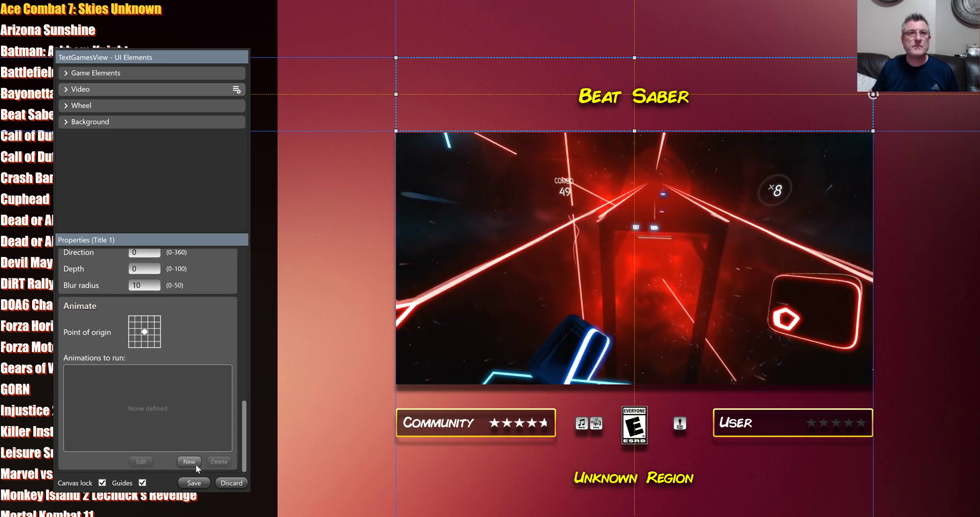
click(194, 462)
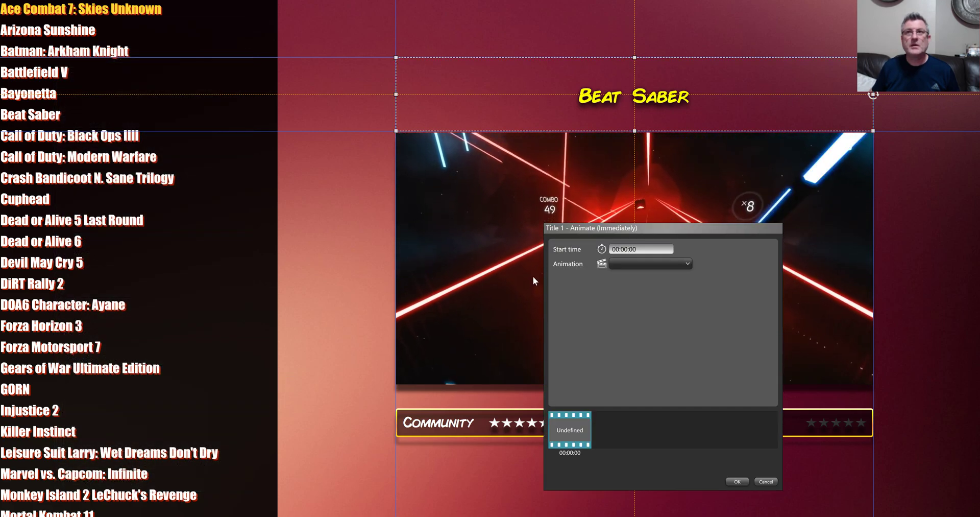
click(642, 263)
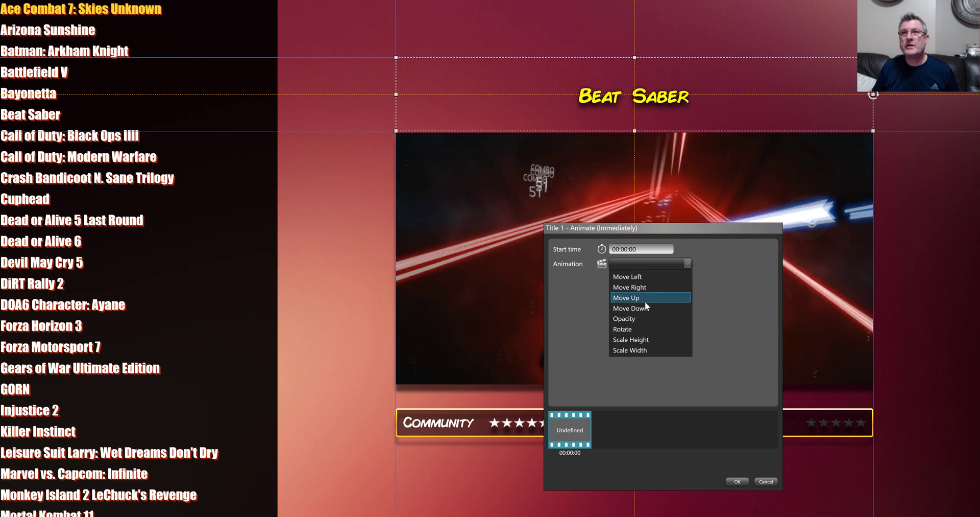
click(643, 327)
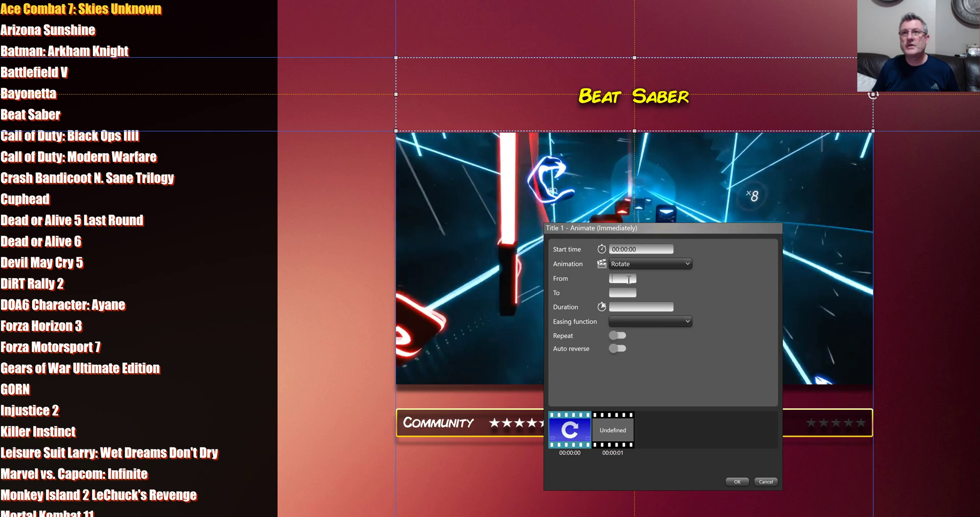
click(628, 279)
text(-5)
key(Tab)
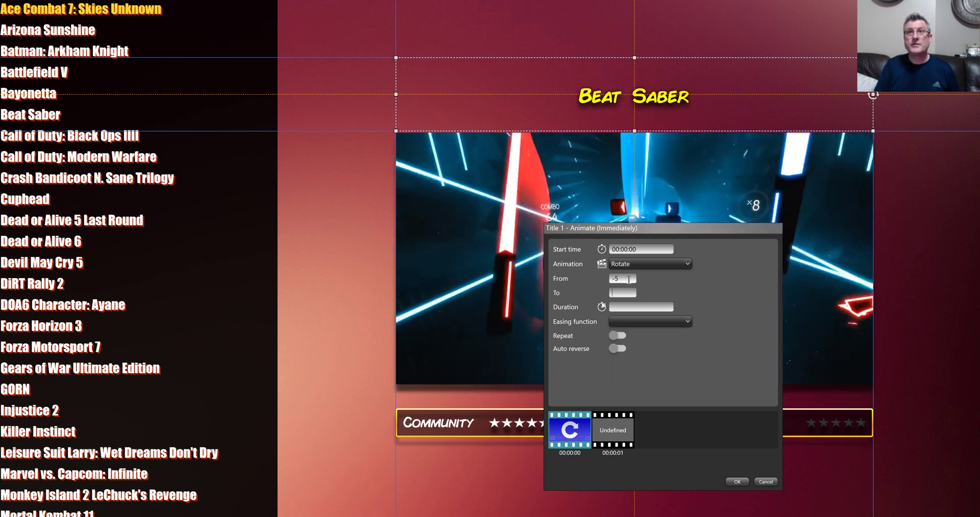
text(5)
key(Tab)
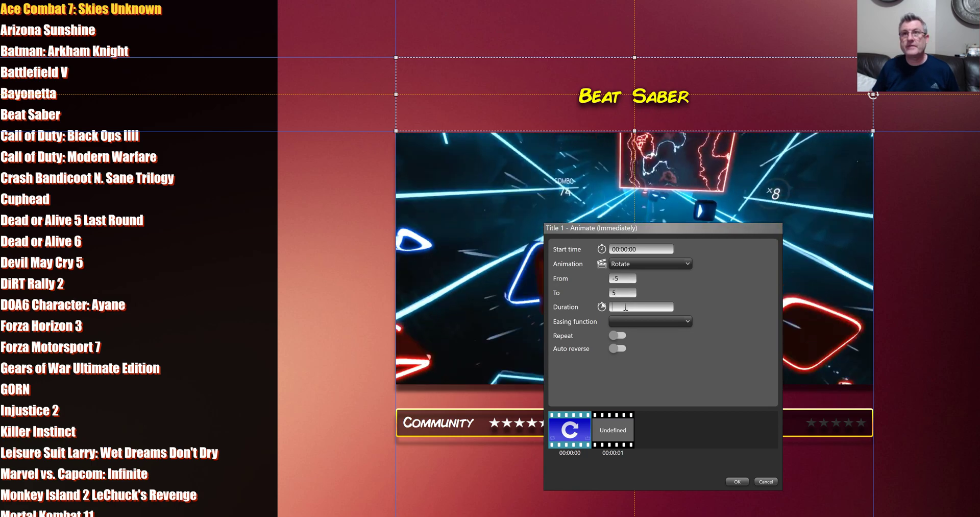
text(0:0:2)
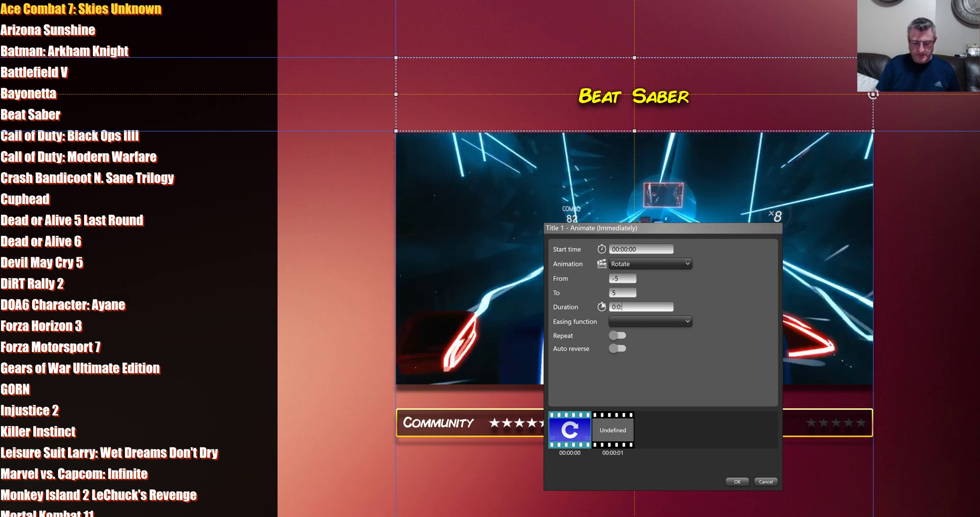
Step: Give the rotation CubicEase easing in EaseInOut mode, enable Repeat and Auto reverse, and accept the animation
click(629, 320)
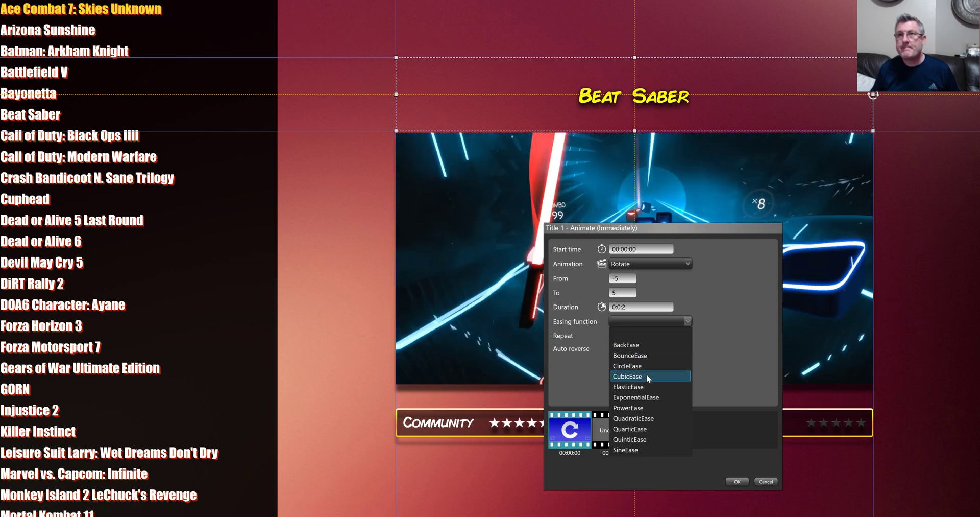
click(646, 375)
click(644, 350)
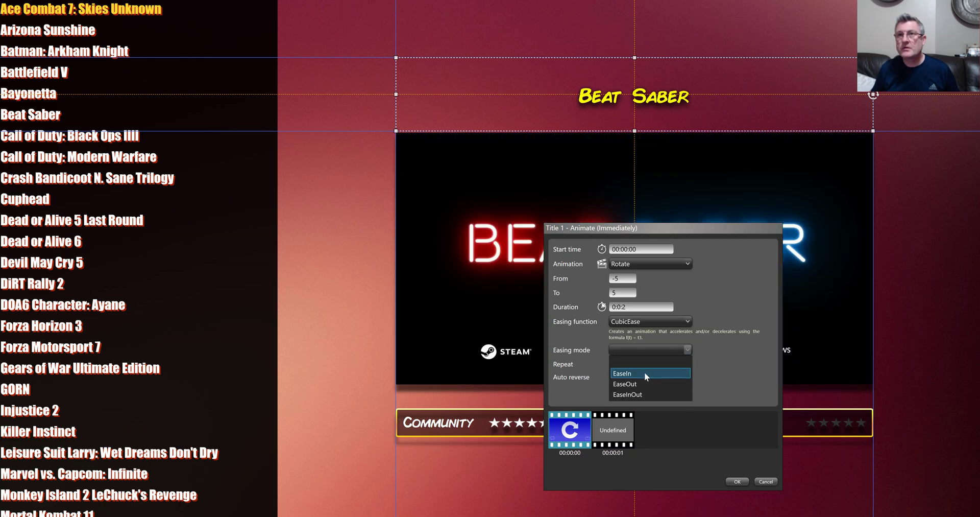
click(642, 394)
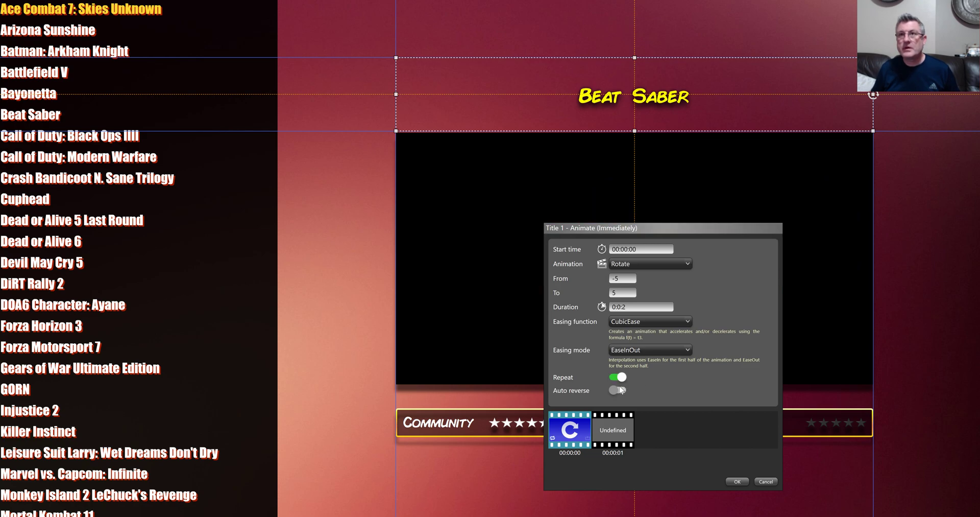
click(737, 481)
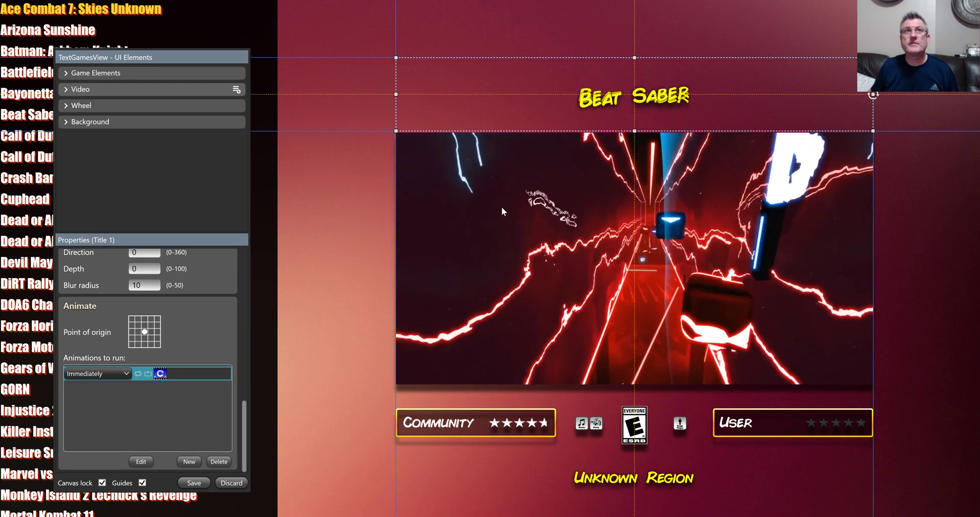
Step: Copy Title 1 in the Video group and paste only its Animate properties onto Title 2
click(65, 89)
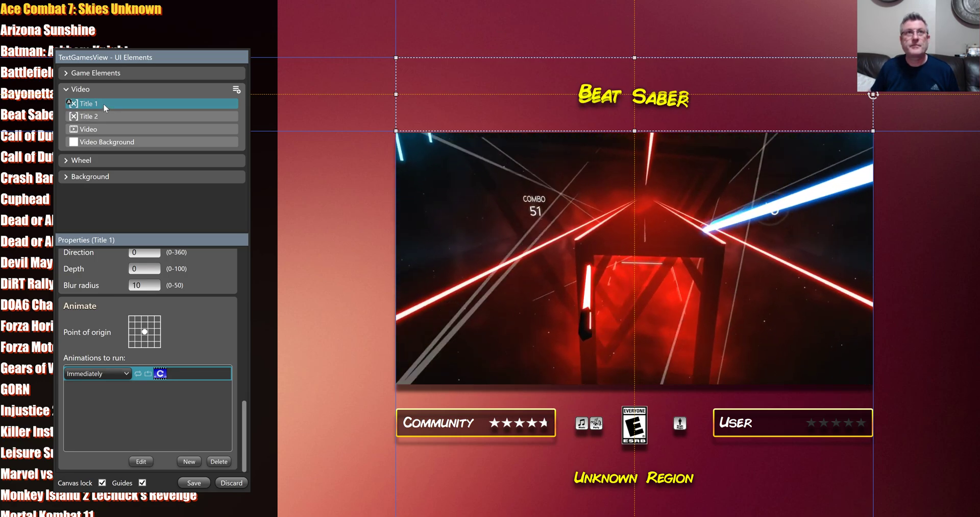
right_click(104, 103)
click(111, 117)
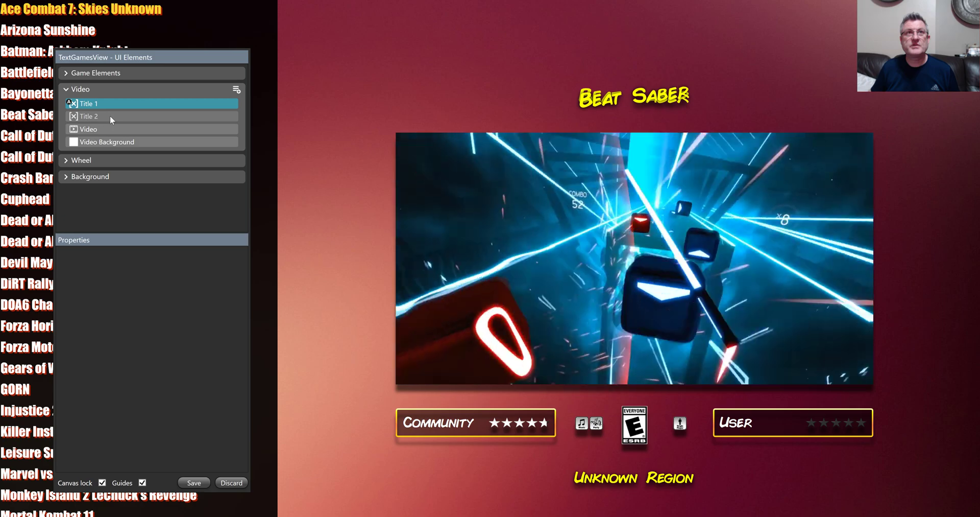
right_click(110, 117)
mouse_move(191, 168)
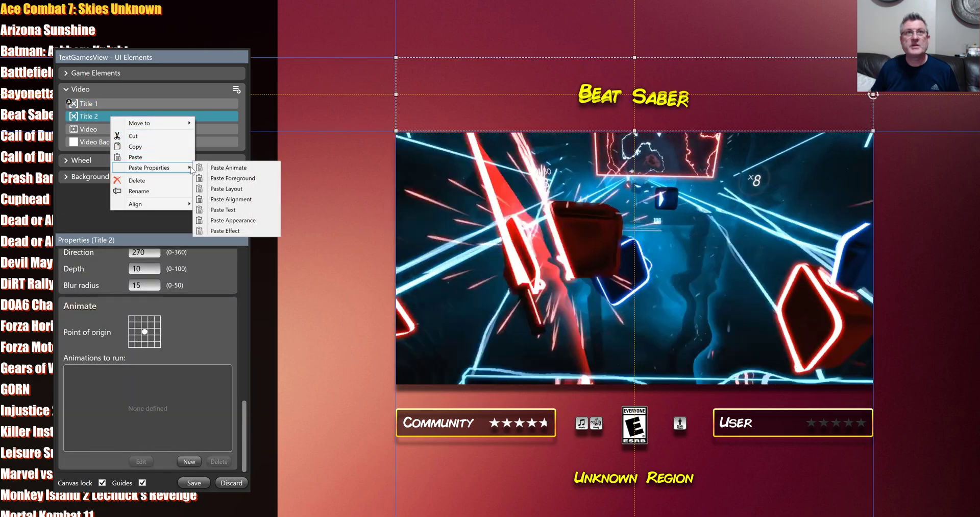
click(216, 170)
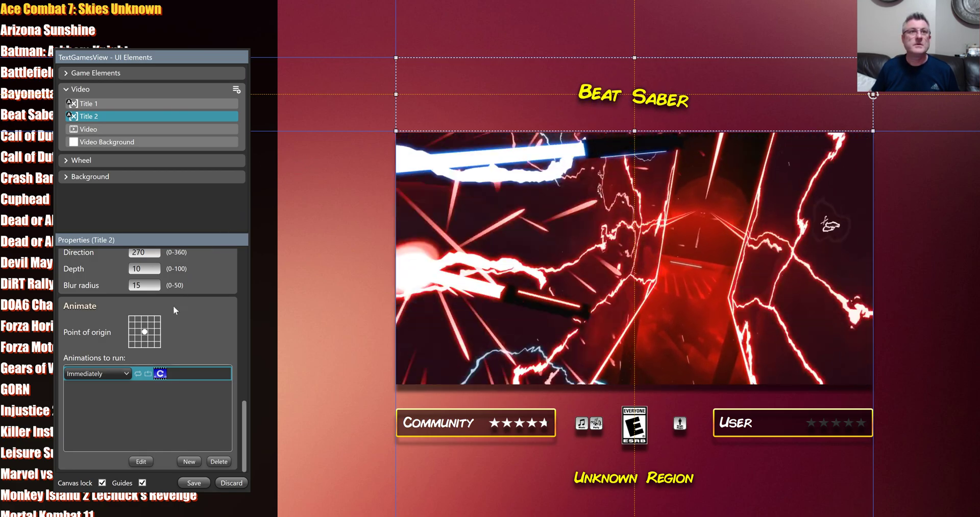
Step: Add an Opacity animation to Title 2 from 0 to 1 with a duration of 0:0:1, and accept it
click(191, 459)
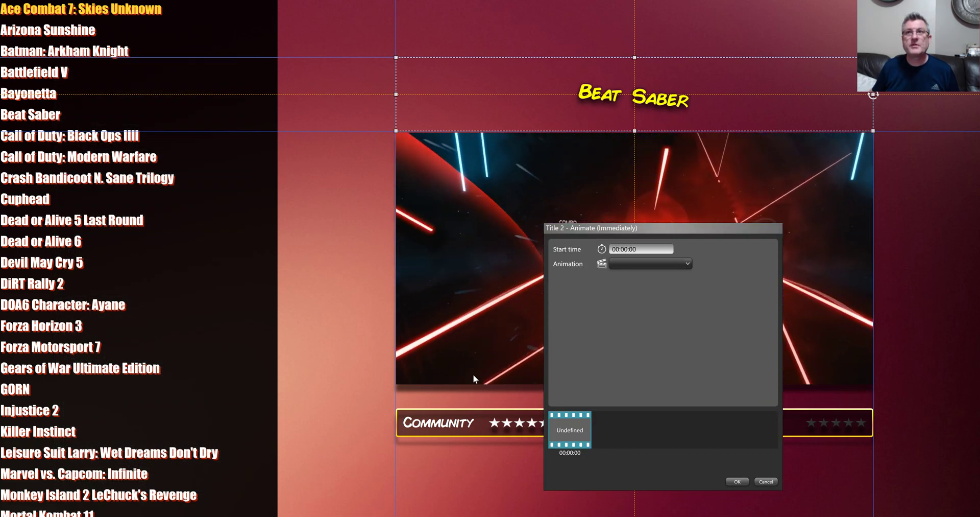
drag(617, 232, 462, 194)
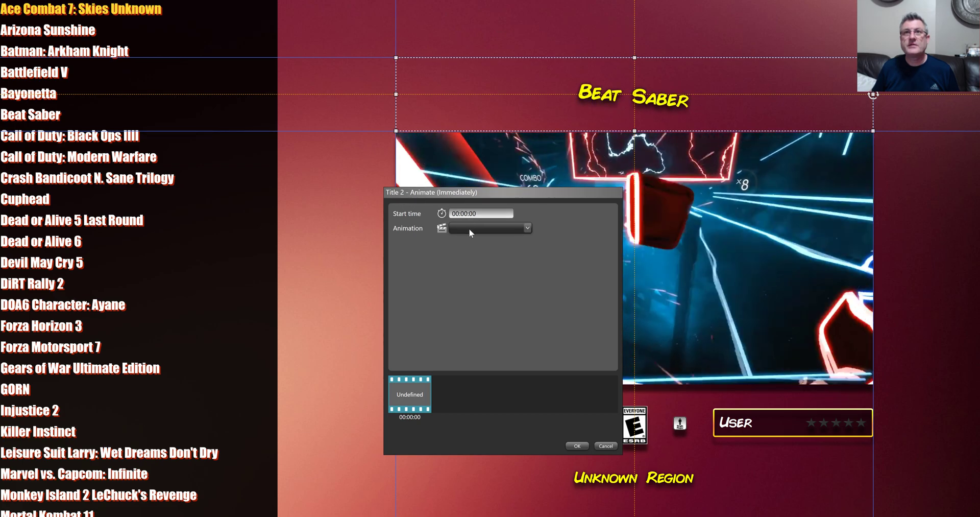
click(469, 228)
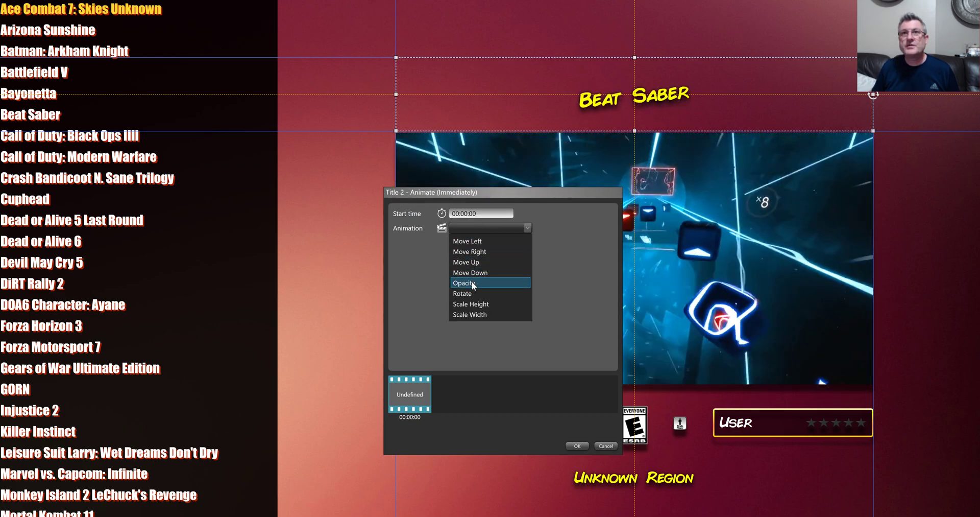
click(471, 282)
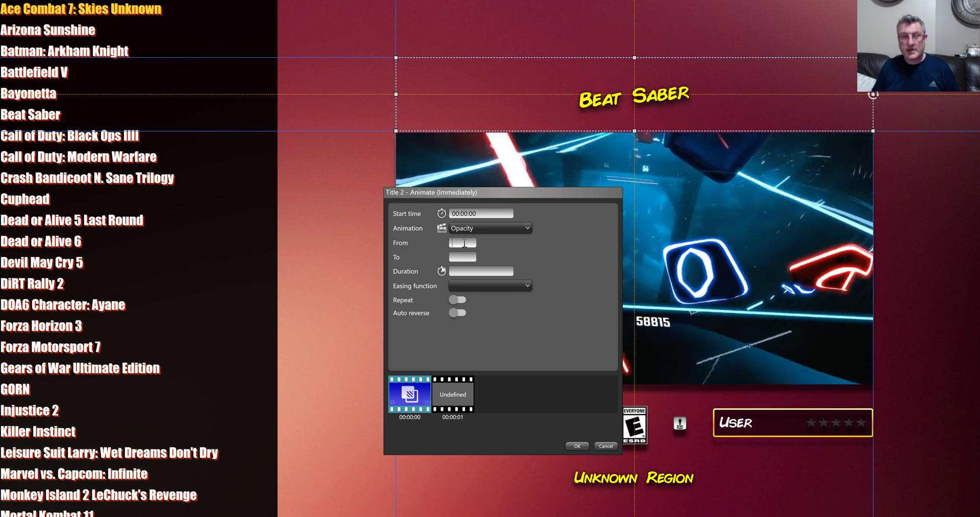
click(464, 244)
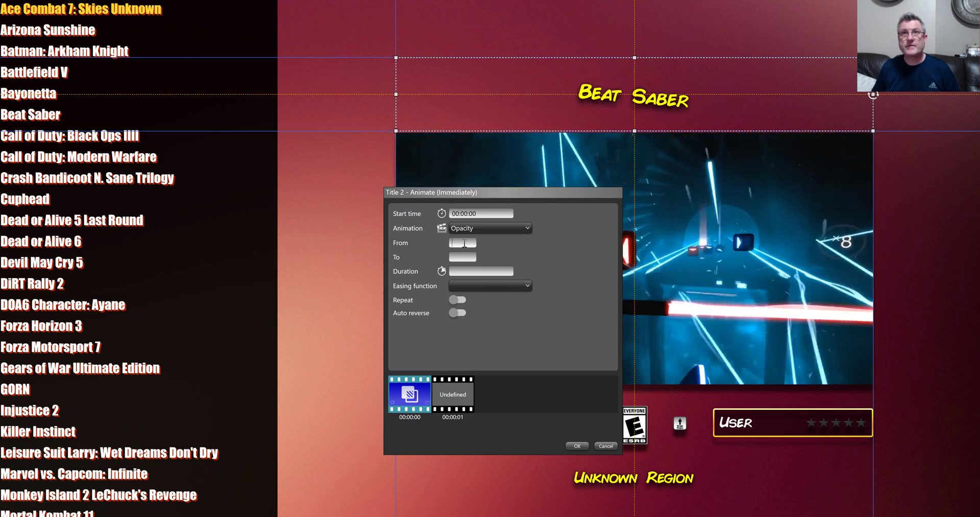
text(0)
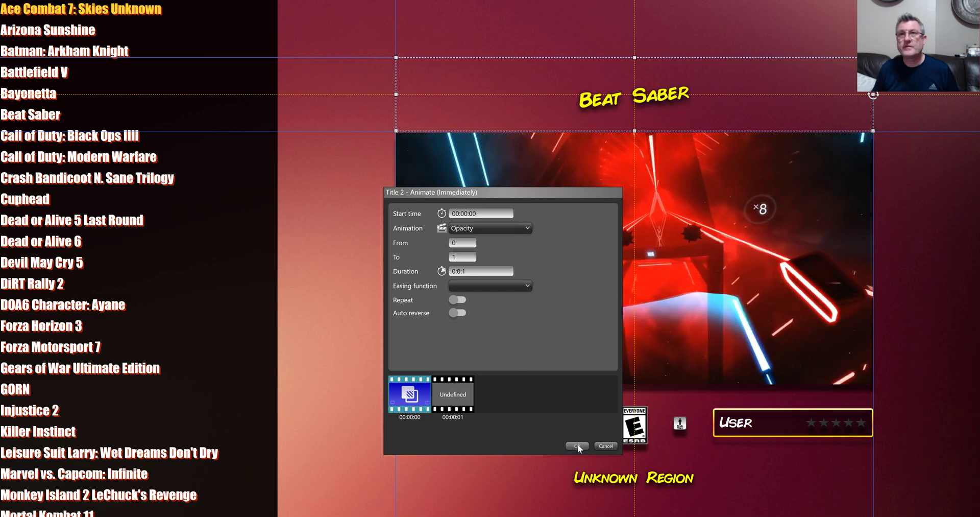
click(577, 446)
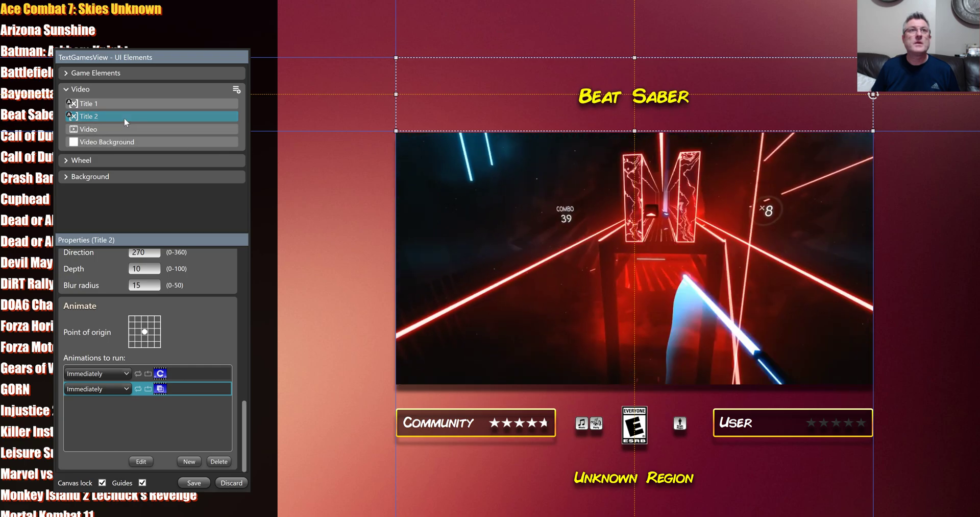
Step: Copy Title 2, paste its Animate properties onto Title 1, and save the TextGamesView edits
right_click(111, 116)
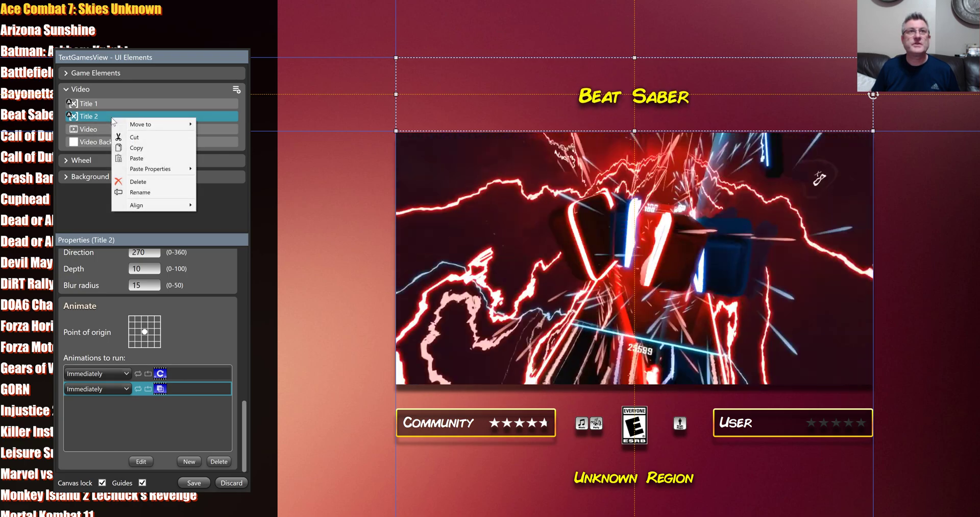
right_click(111, 104)
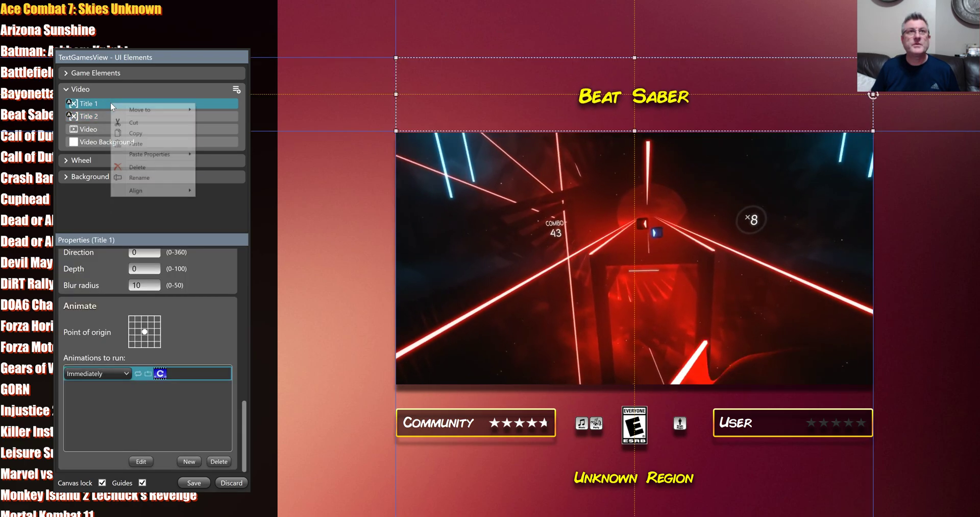
mouse_move(179, 154)
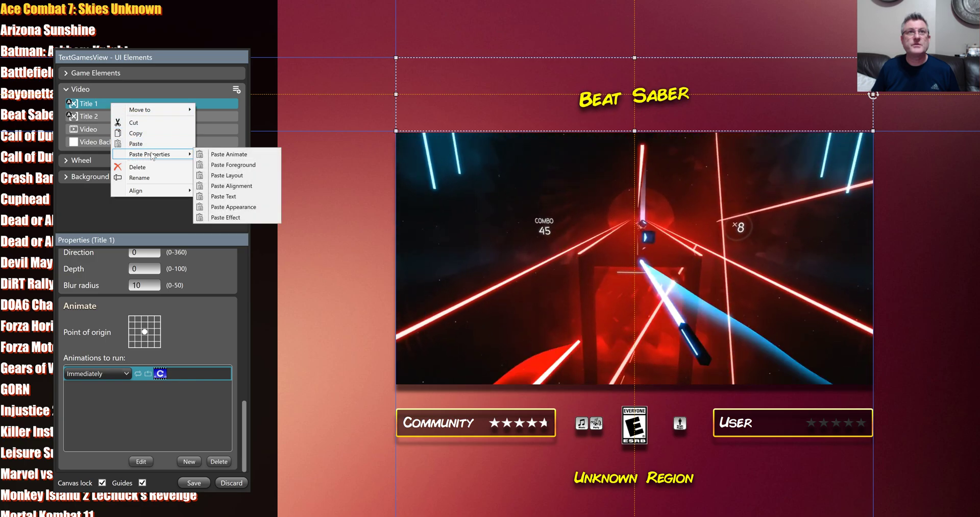
click(228, 154)
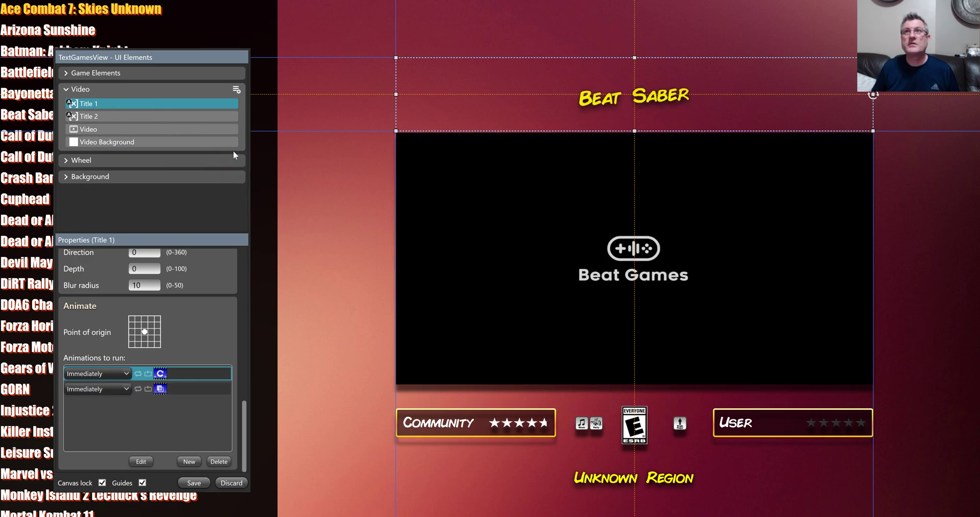
click(201, 483)
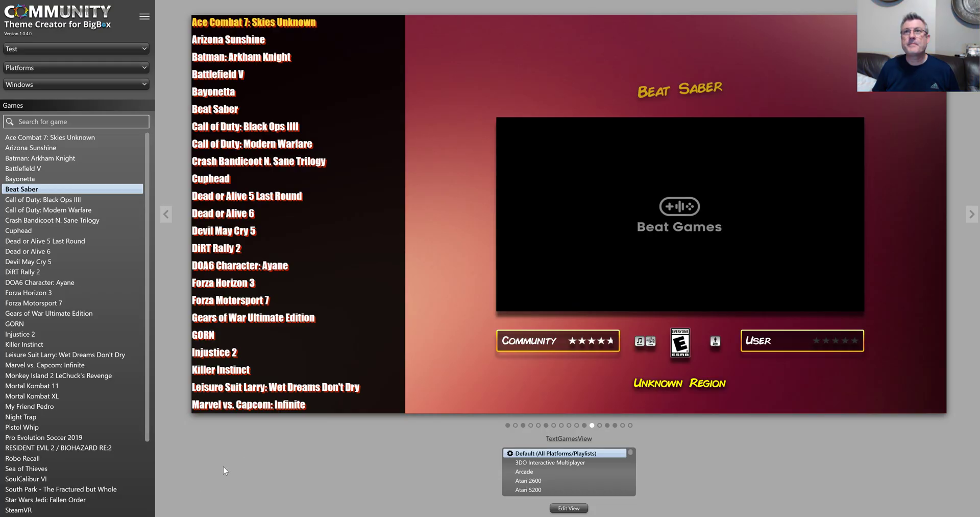
Step: Preview the title animations on several Windows games, from Crash Bandicoot N. Sane Trilogy to Mortal Kombat XL
click(78, 222)
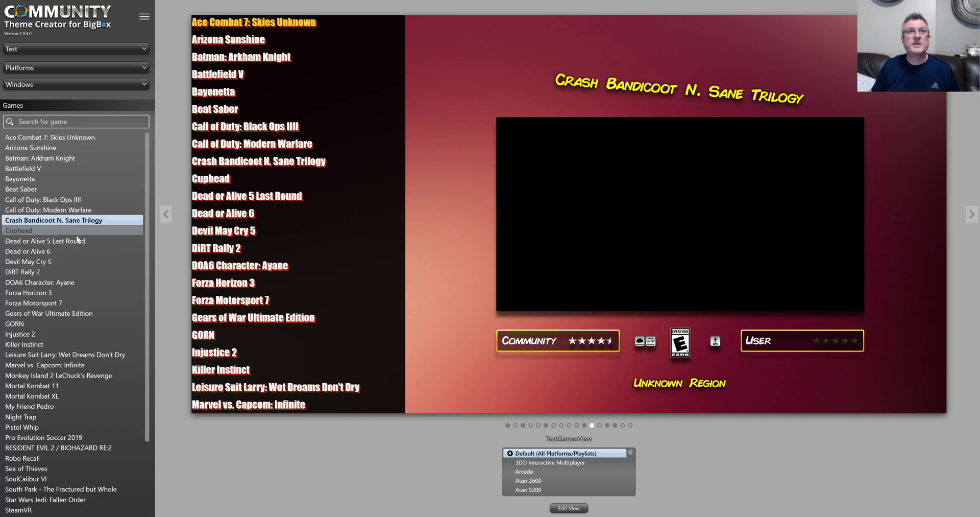
click(76, 249)
click(78, 289)
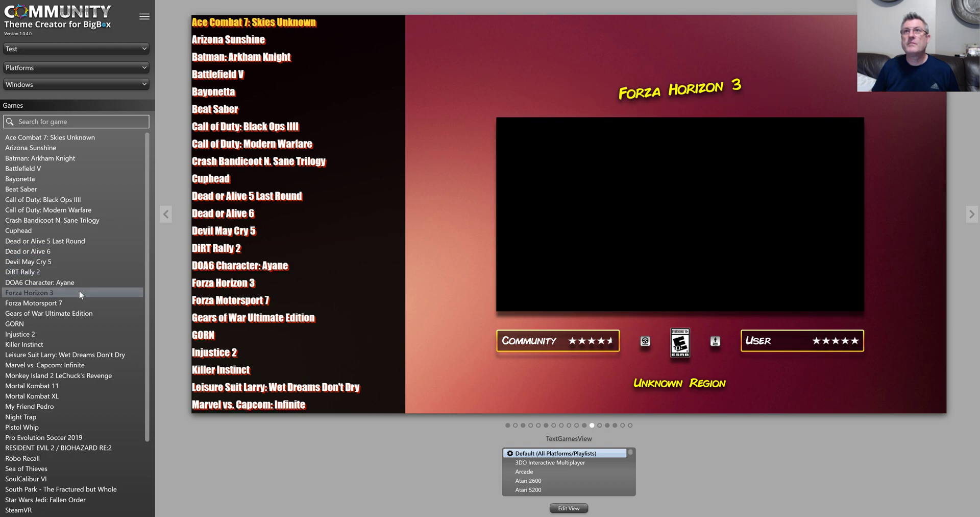
click(78, 322)
click(77, 342)
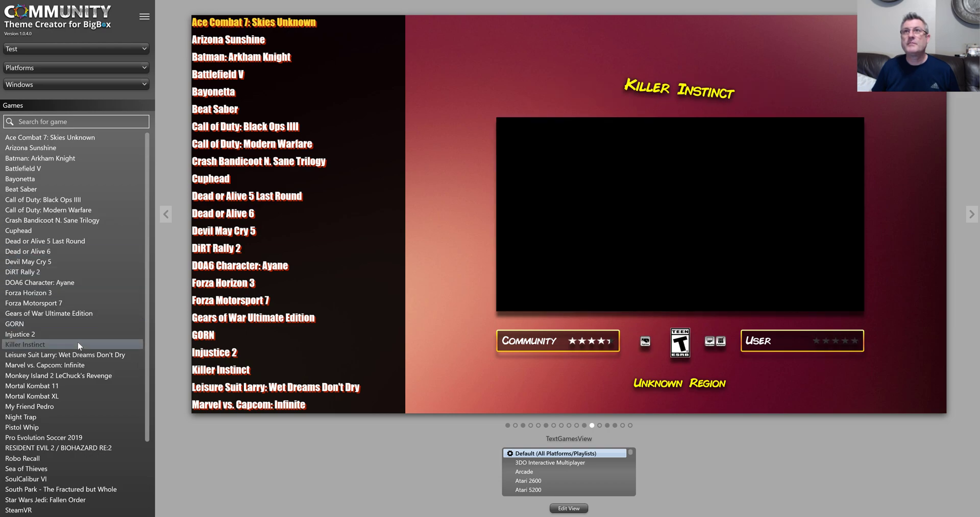
click(83, 364)
click(87, 396)
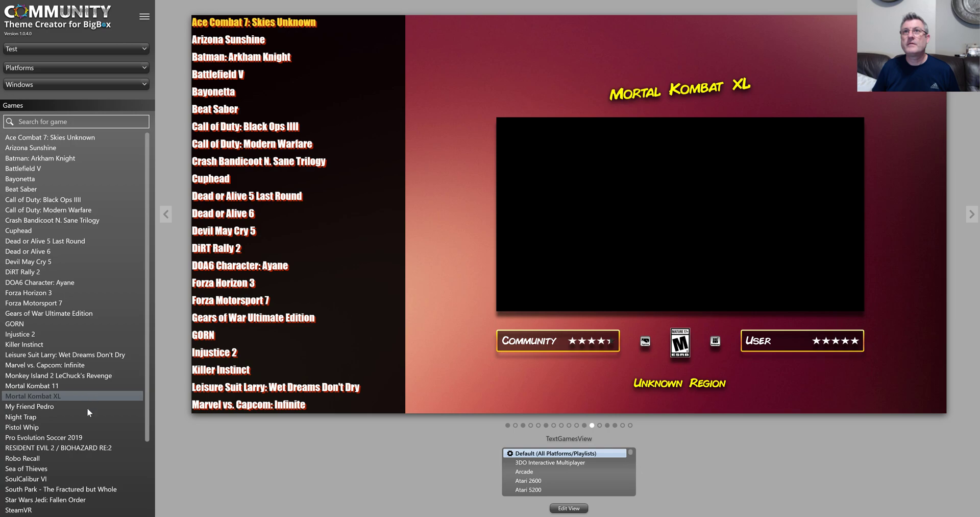
Step: Open Title 1's Opacity animation for editing in TextGamesView, with Pro Evolution Soccer 2019 as the preview game
click(82, 436)
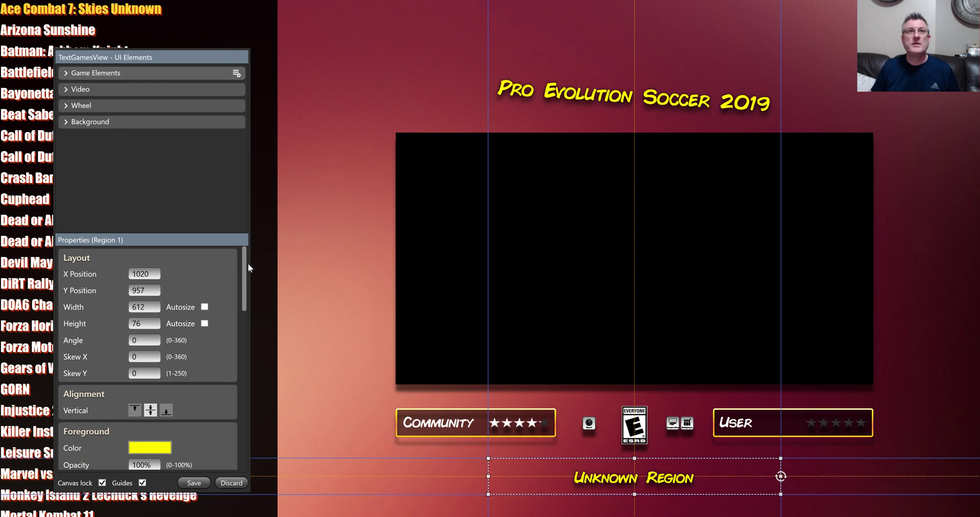
drag(243, 273, 255, 445)
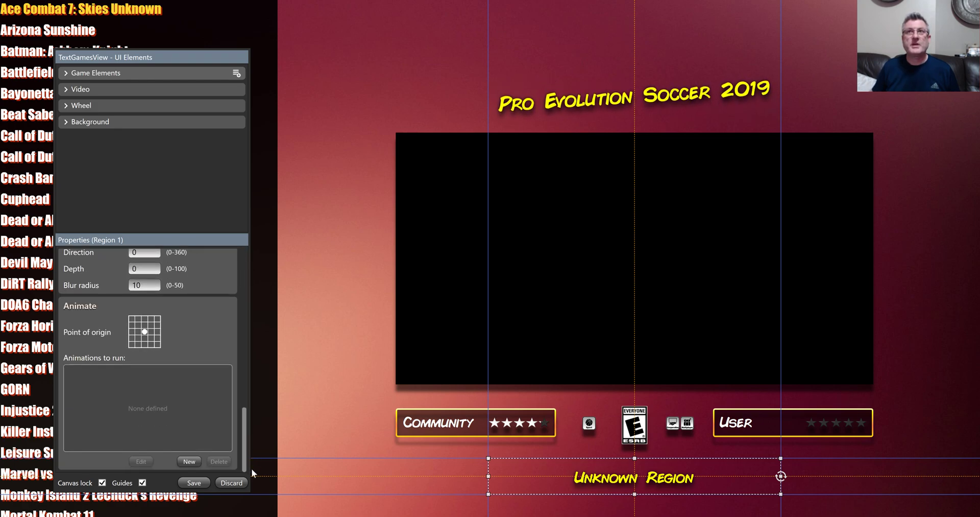
click(579, 101)
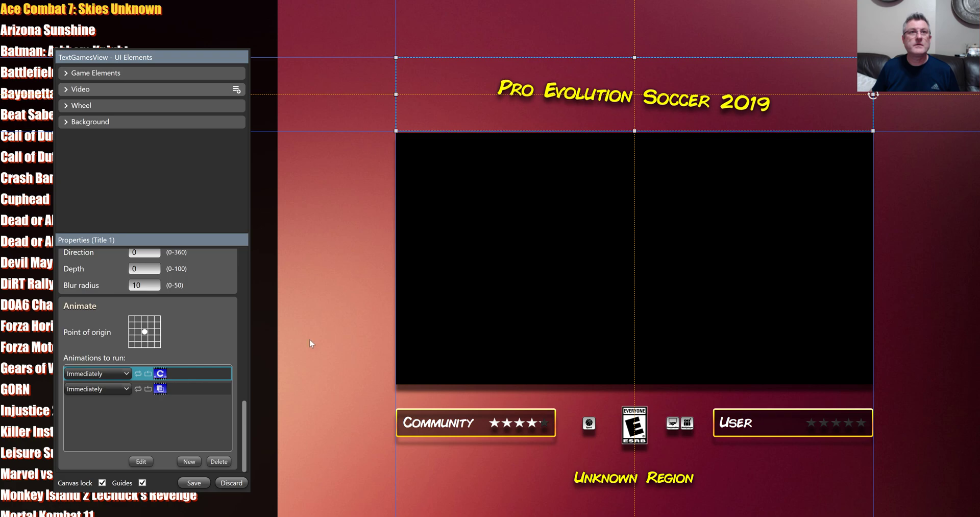
double_click(188, 388)
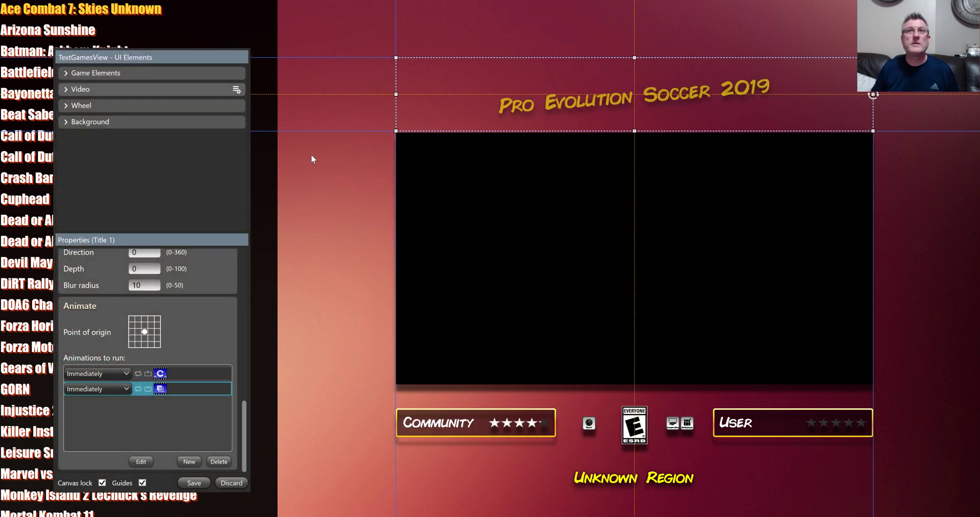
Step: Copy Title 1 in the Video group, paste only its Animate properties onto Title 2, and save the view
right_click(475, 111)
click(492, 131)
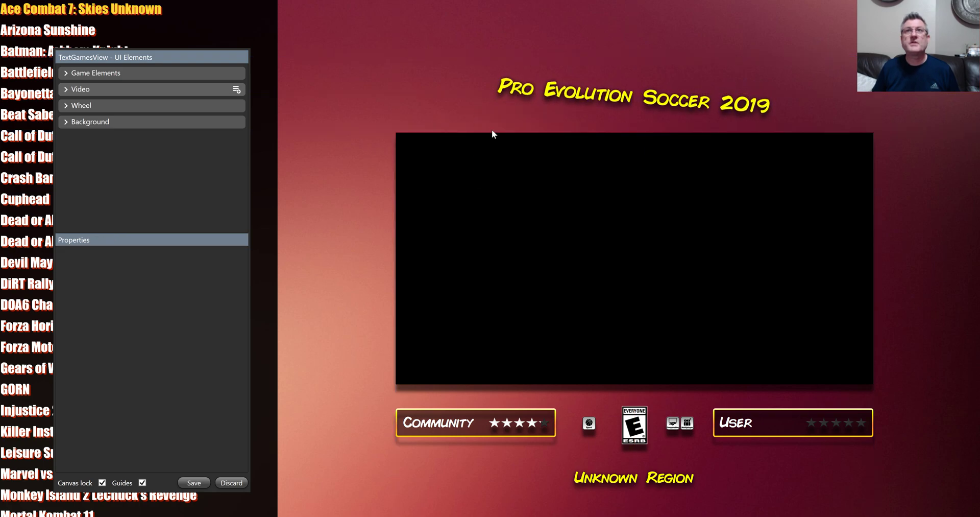
click(70, 89)
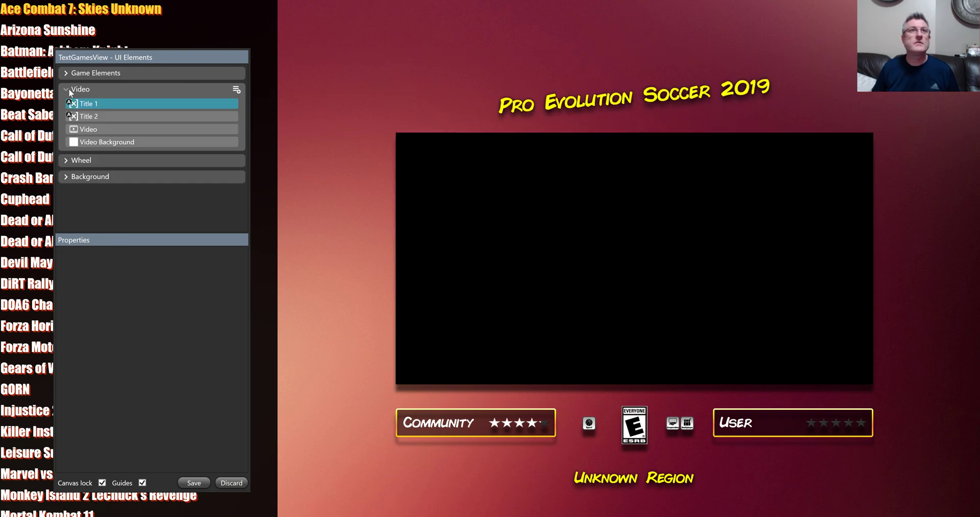
right_click(98, 117)
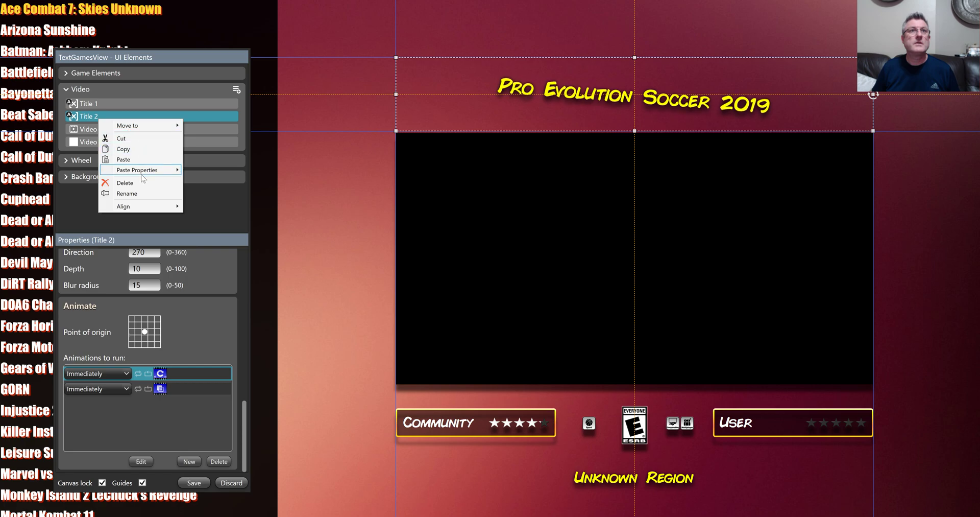
click(221, 170)
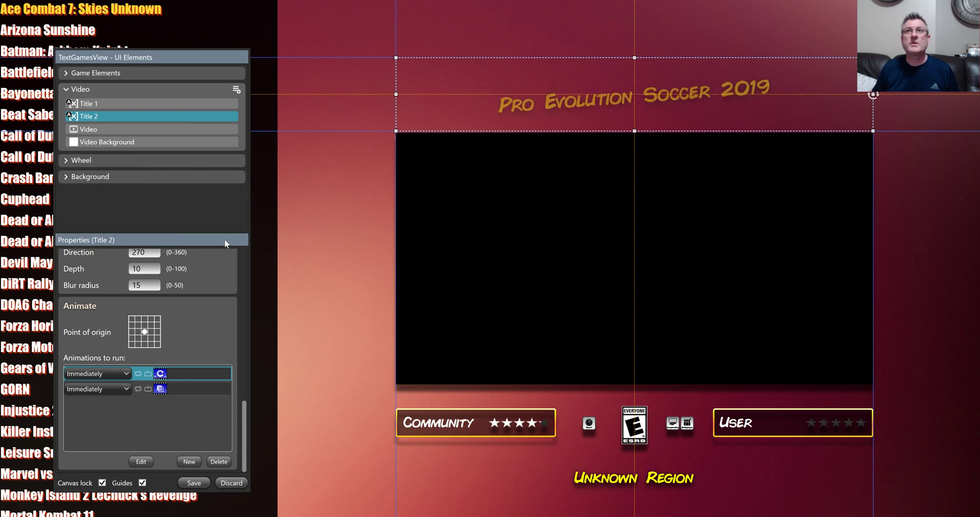
click(199, 483)
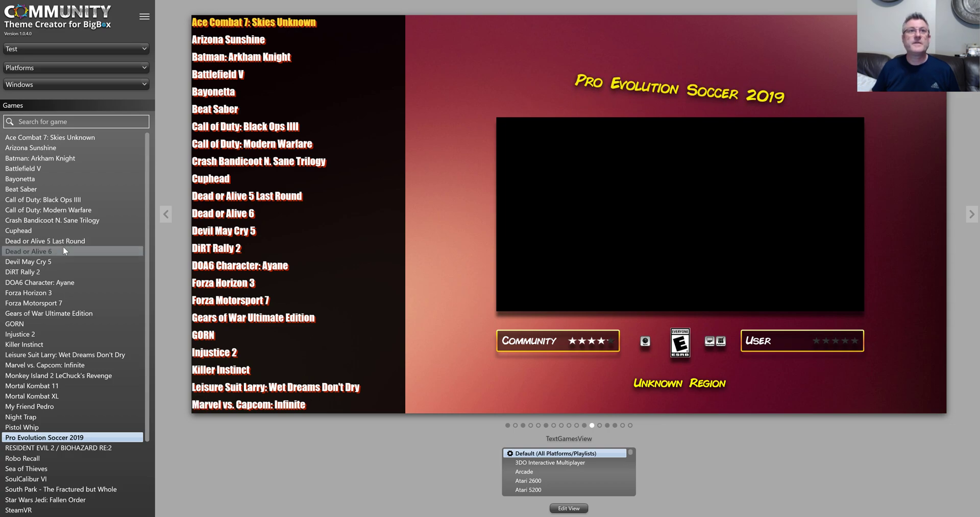
Step: Preview the title animations on Dead or Alive 6, DiRT Rally 2 and Gears of War Ultimate Edition
click(62, 250)
click(69, 272)
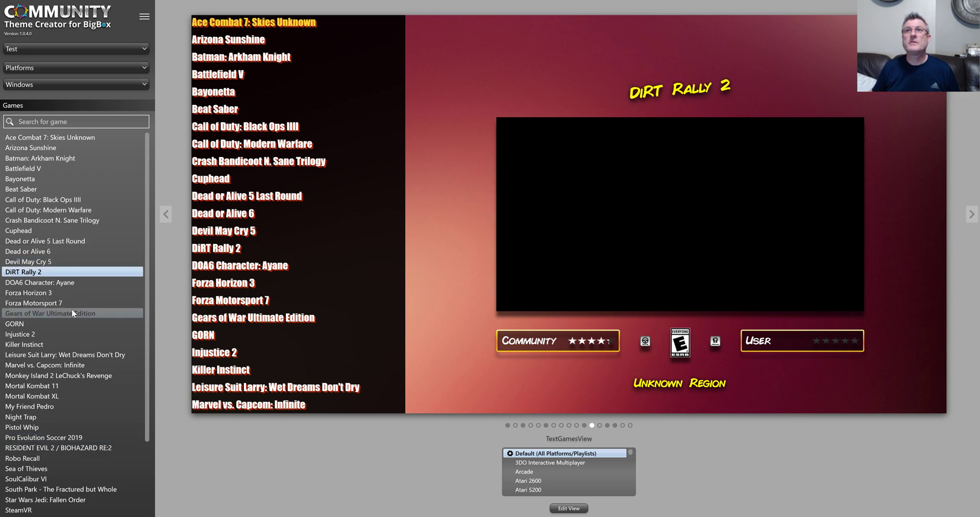
click(72, 311)
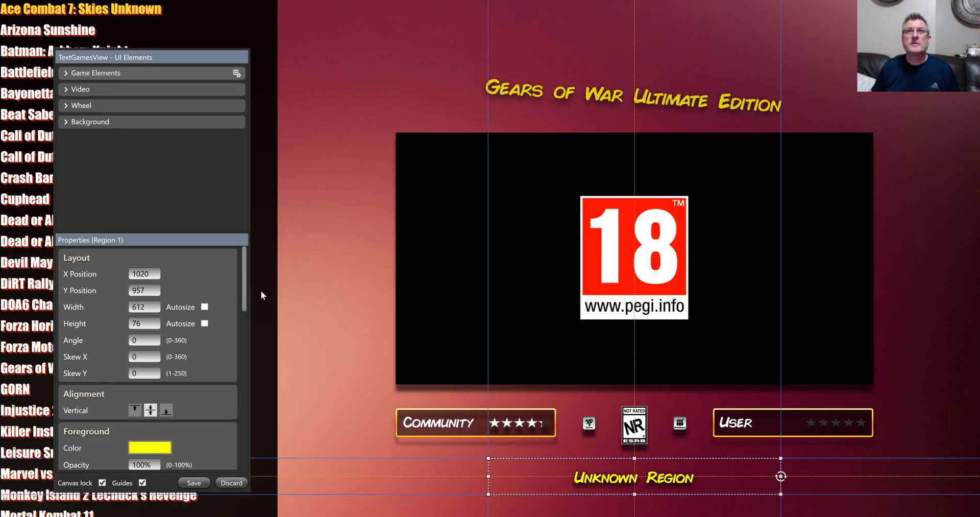
Step: Set Title 1's Opacity animation in TextGamesView to run Once Selected
click(520, 100)
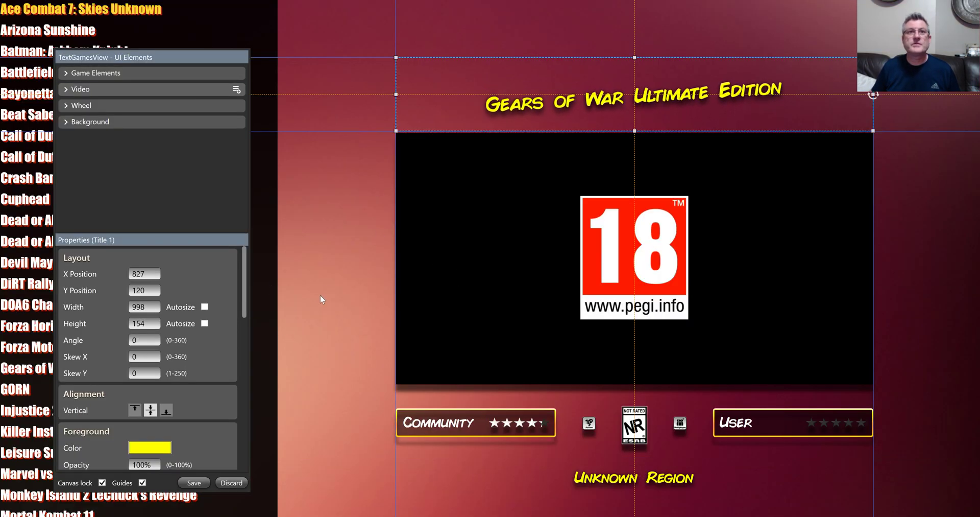
drag(246, 304, 225, 470)
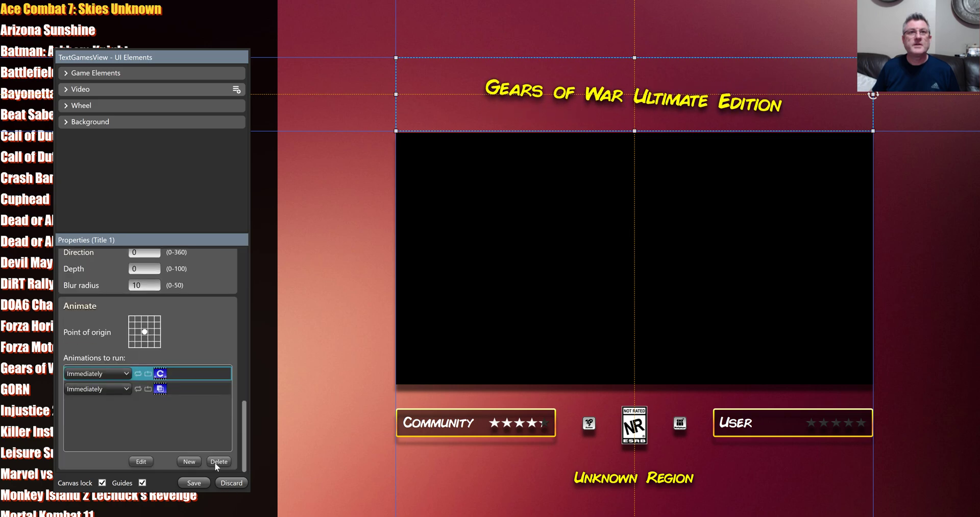
click(121, 388)
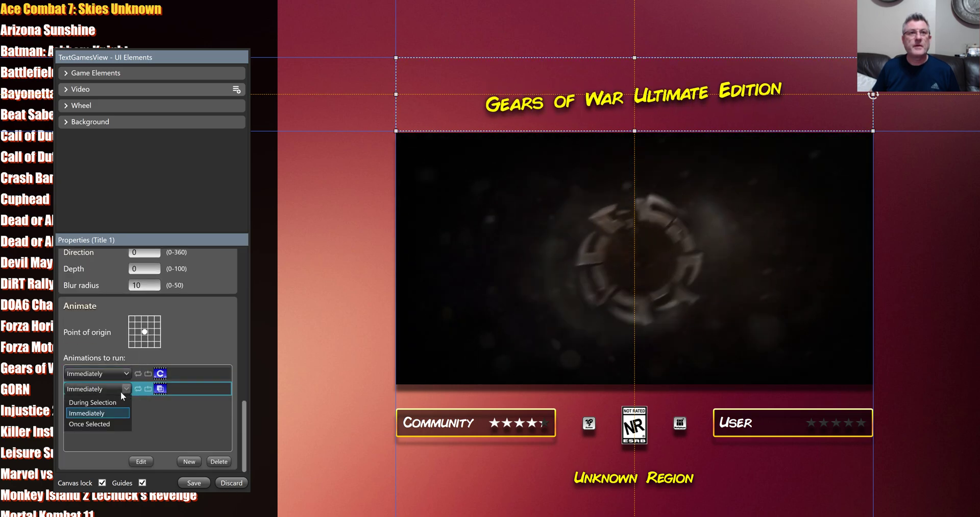
click(108, 423)
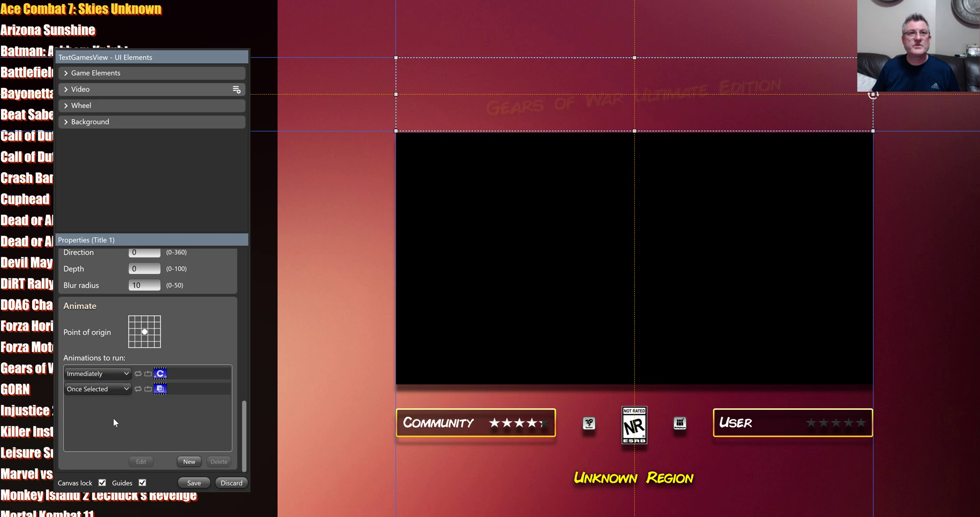
Step: Copy Title 1's Animate properties with the Once Selected opacity timing onto Title 2, and save the TextGamesView edits
click(67, 89)
right_click(93, 104)
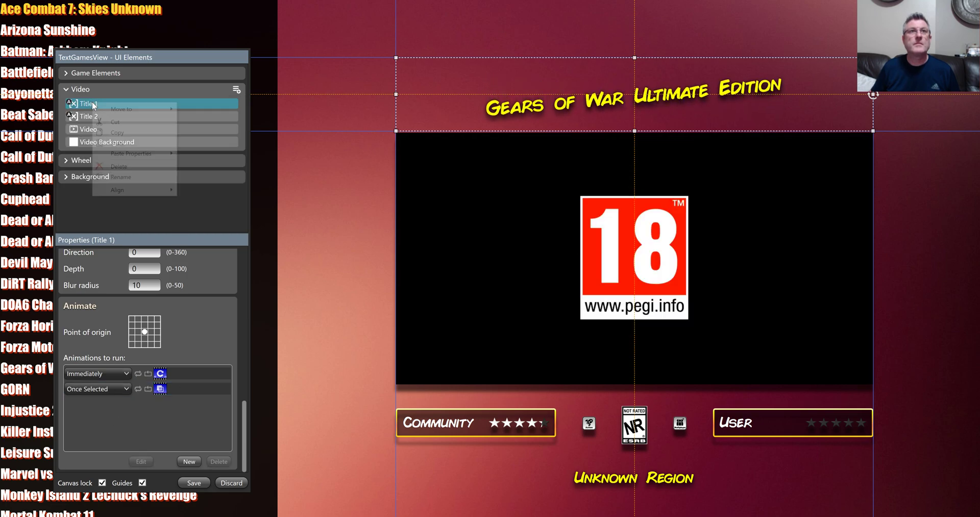
click(103, 117)
right_click(104, 118)
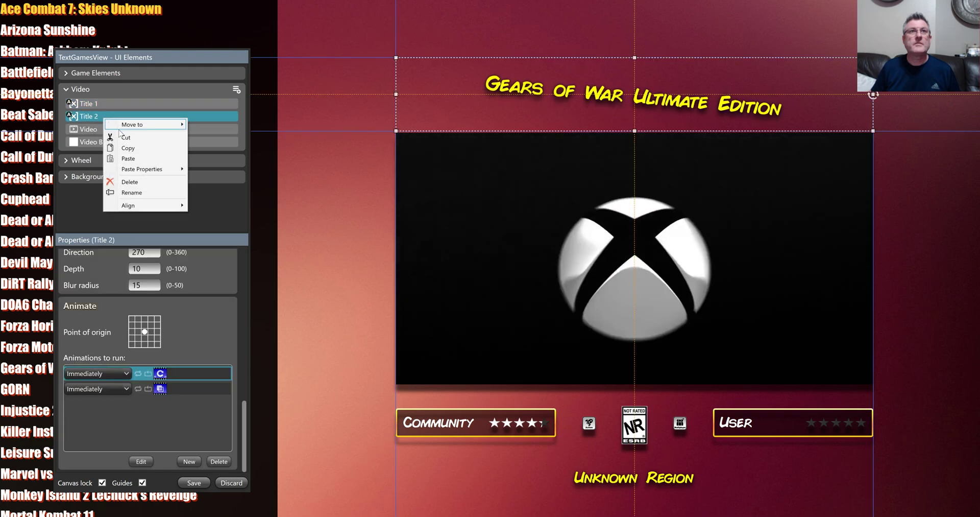
mouse_move(153, 169)
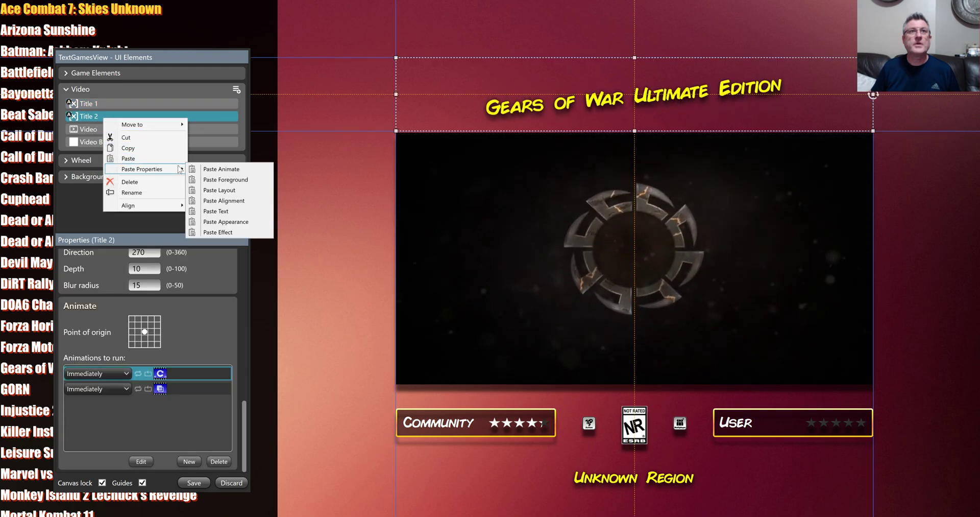
click(208, 170)
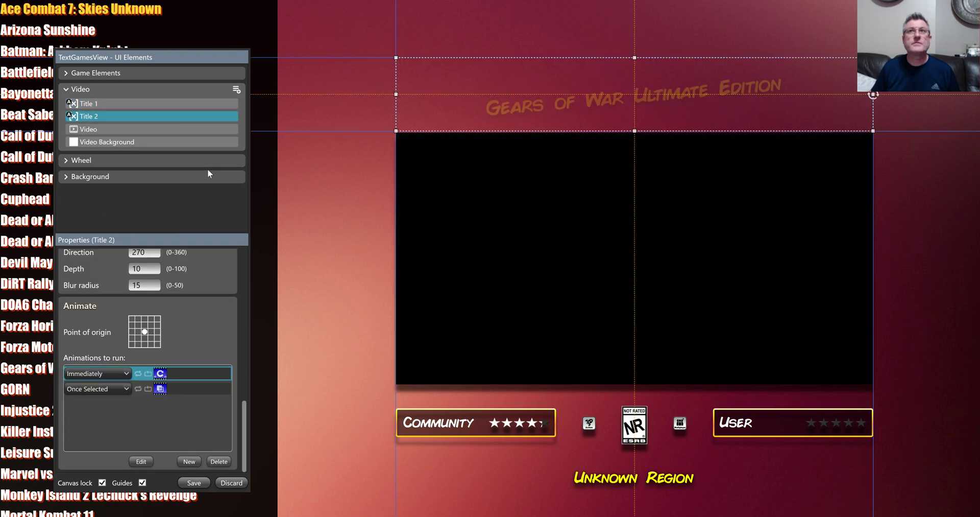
click(194, 482)
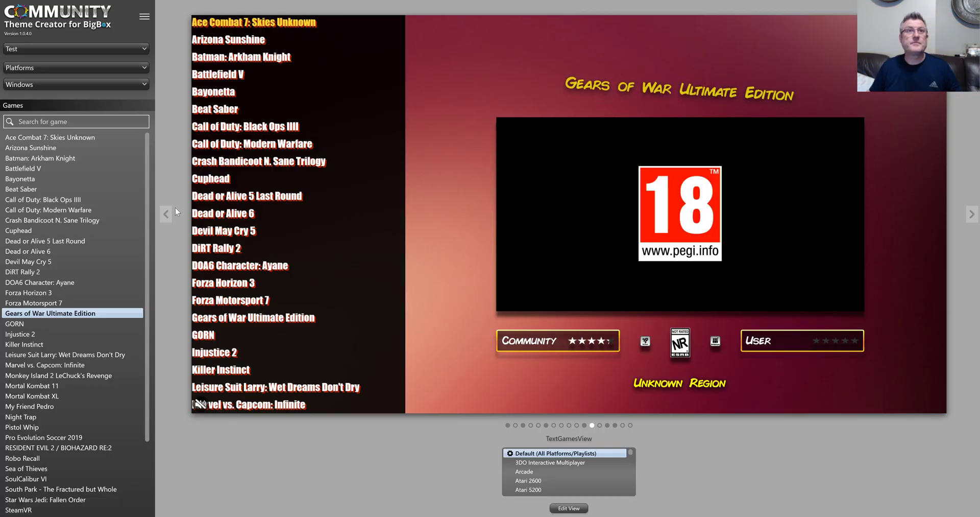
Step: Preview the title fade and rotation on many Windows games, moving quickly and slowly between titles such as Battlefield V, GORN and Devil May Cry 5
click(63, 289)
click(70, 280)
click(72, 262)
click(75, 240)
click(77, 219)
click(79, 199)
click(80, 168)
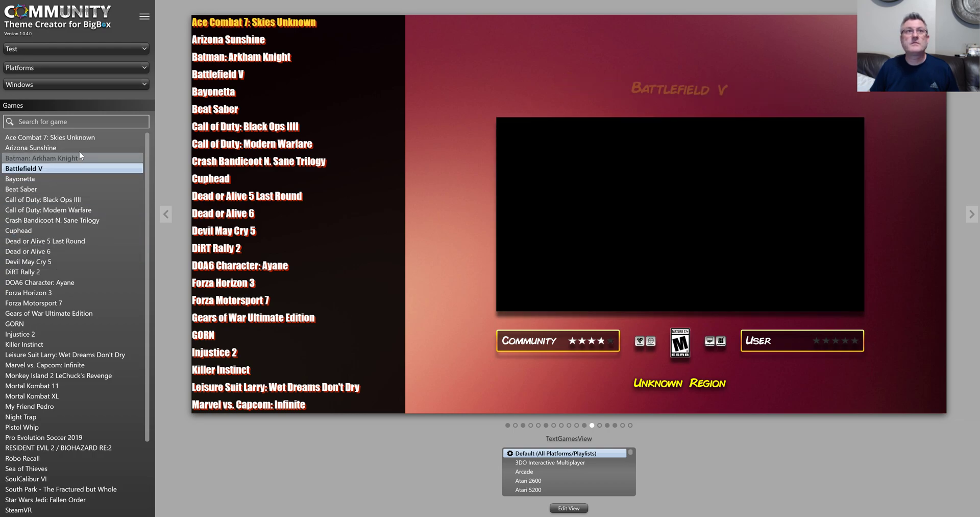
click(75, 189)
click(74, 250)
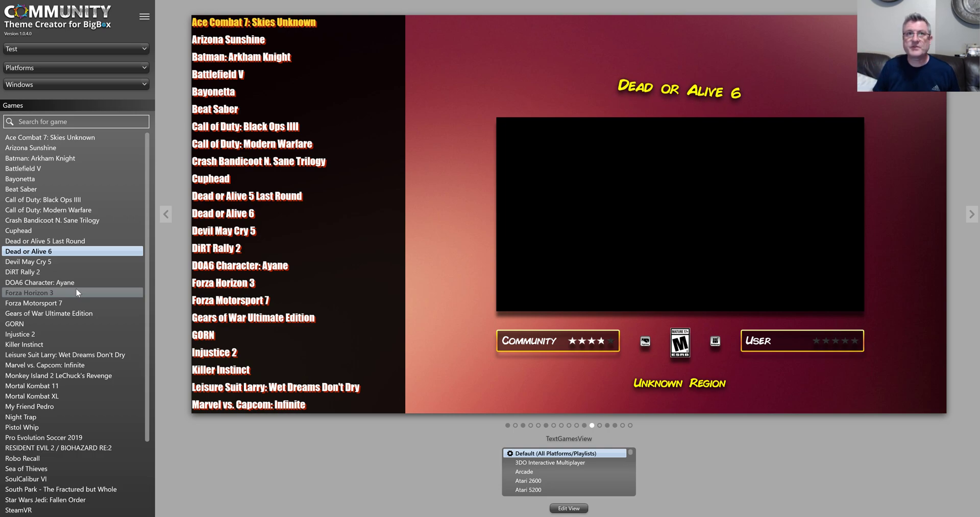
click(68, 324)
click(67, 349)
click(63, 376)
click(62, 397)
click(63, 401)
click(64, 364)
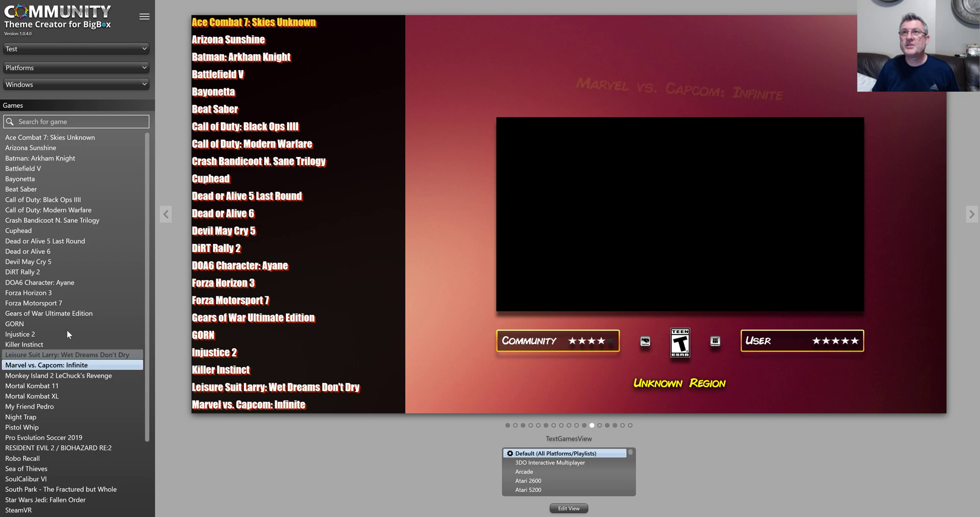
click(66, 333)
click(68, 282)
click(66, 261)
click(63, 230)
click(65, 209)
click(65, 199)
click(64, 178)
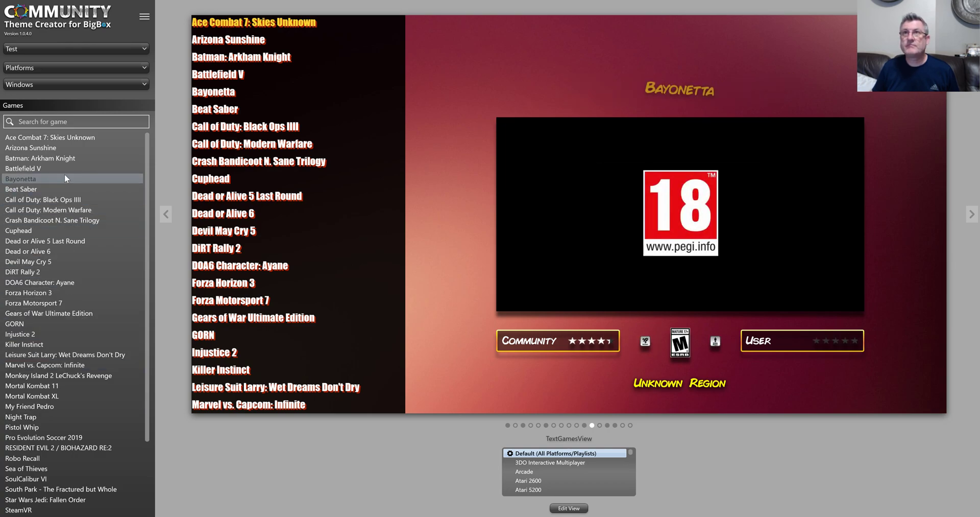
click(50, 209)
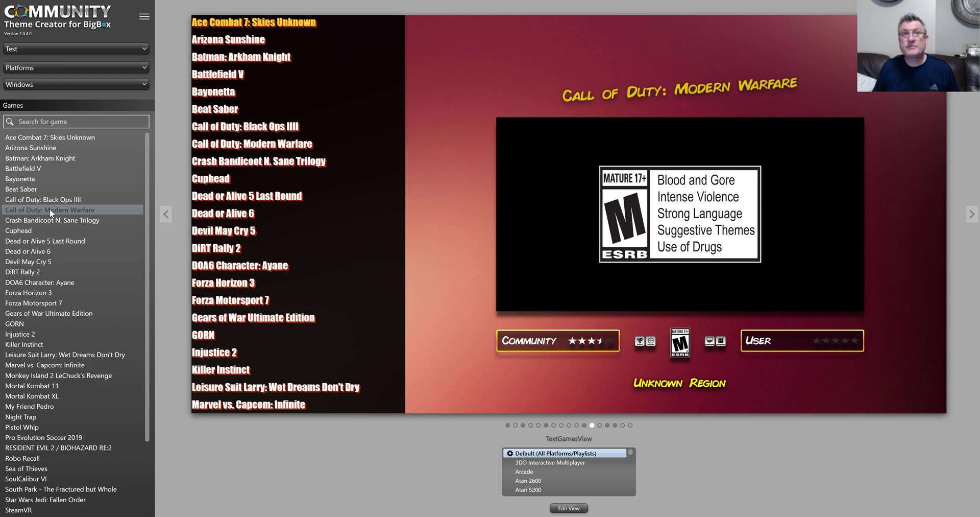
click(48, 239)
click(46, 251)
click(45, 261)
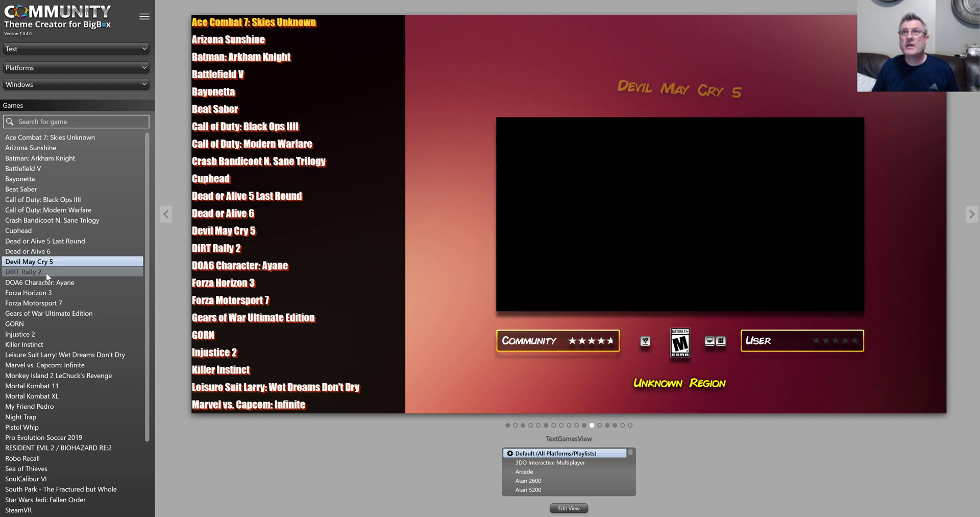
click(46, 272)
click(51, 290)
click(55, 304)
click(57, 323)
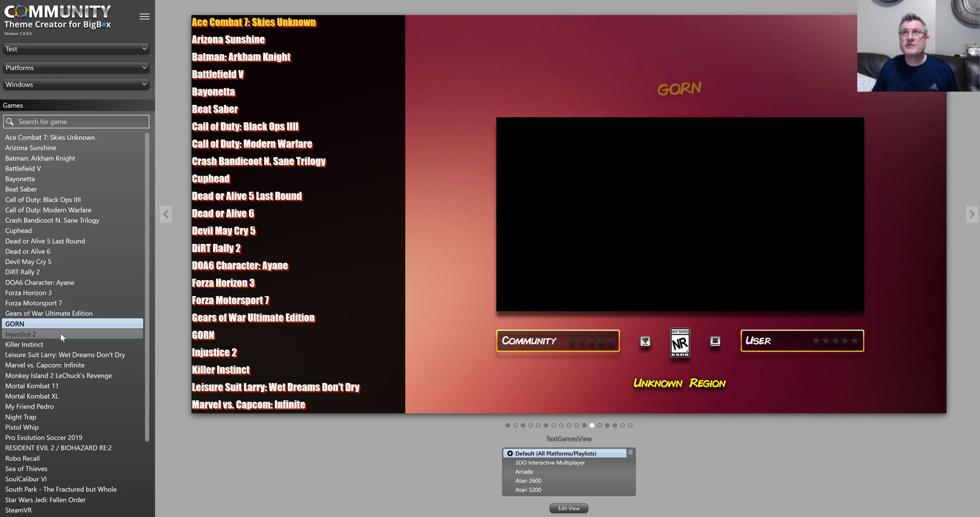
click(64, 342)
click(68, 325)
click(66, 311)
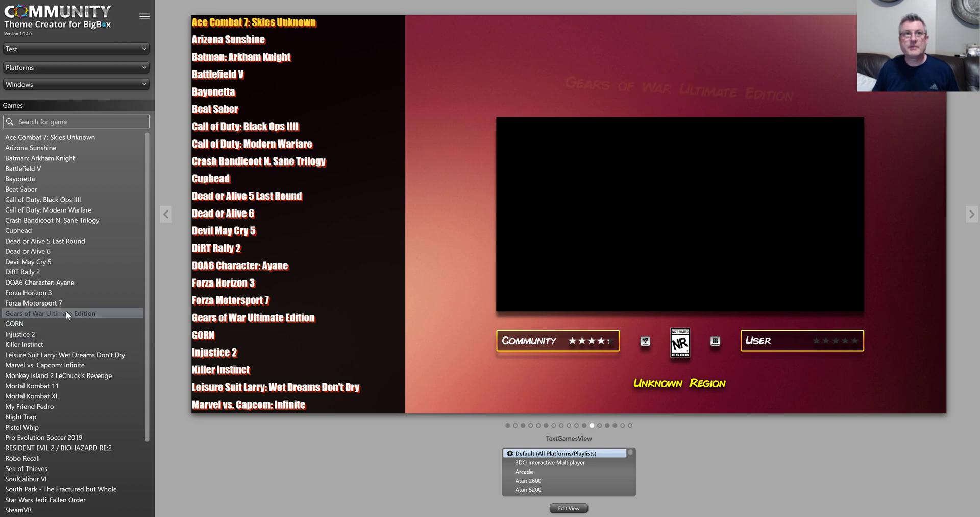
click(64, 293)
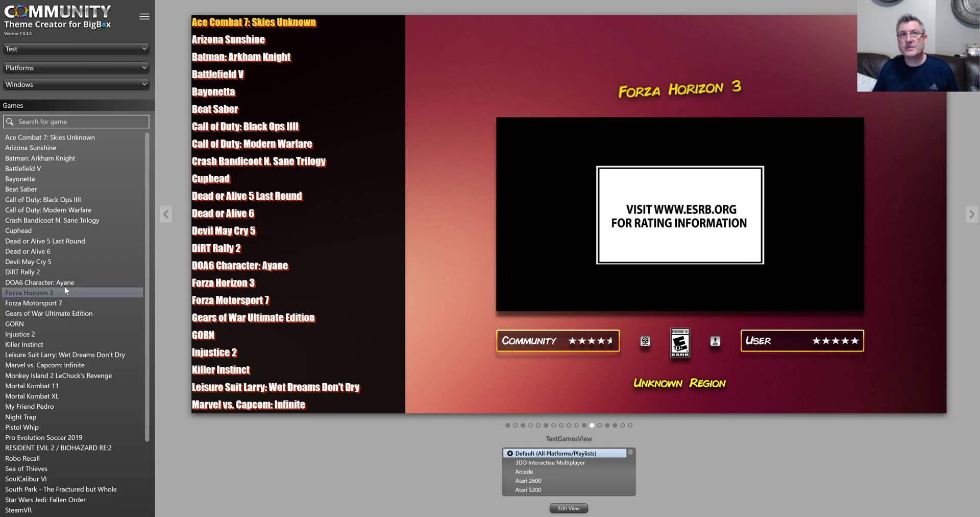
click(61, 272)
click(54, 240)
click(50, 220)
click(44, 189)
click(44, 178)
click(49, 210)
click(51, 250)
click(56, 272)
click(59, 303)
click(63, 334)
click(64, 355)
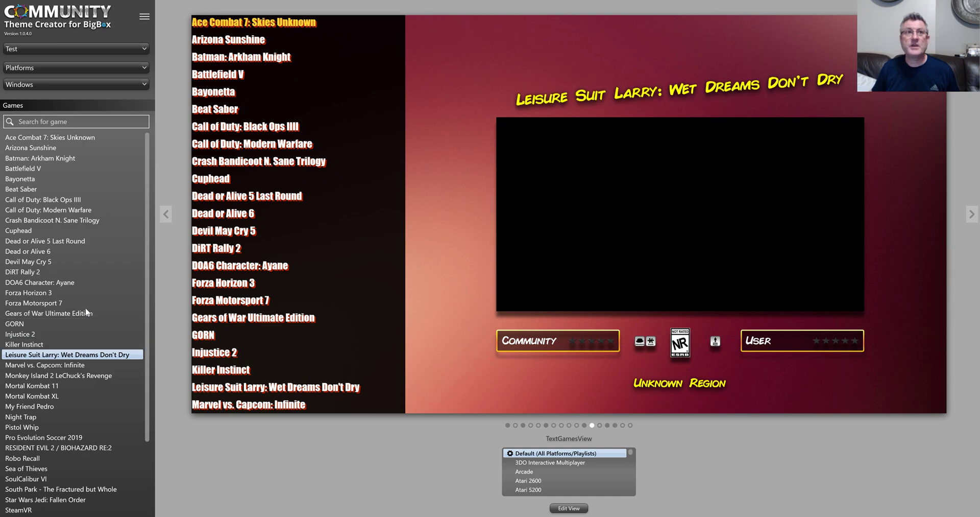
click(84, 289)
click(87, 262)
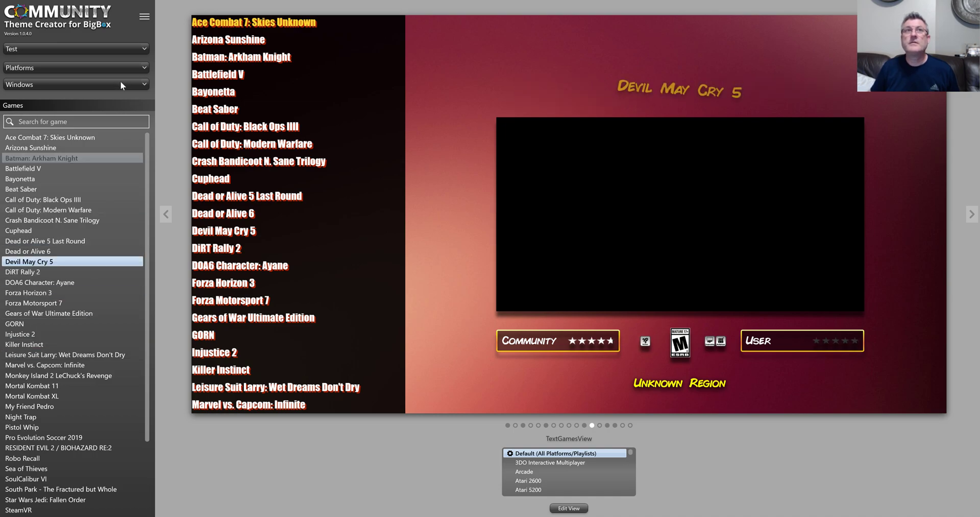
Step: Publish the Test theme, and close the Theme Creator window once publishing has finished
click(145, 19)
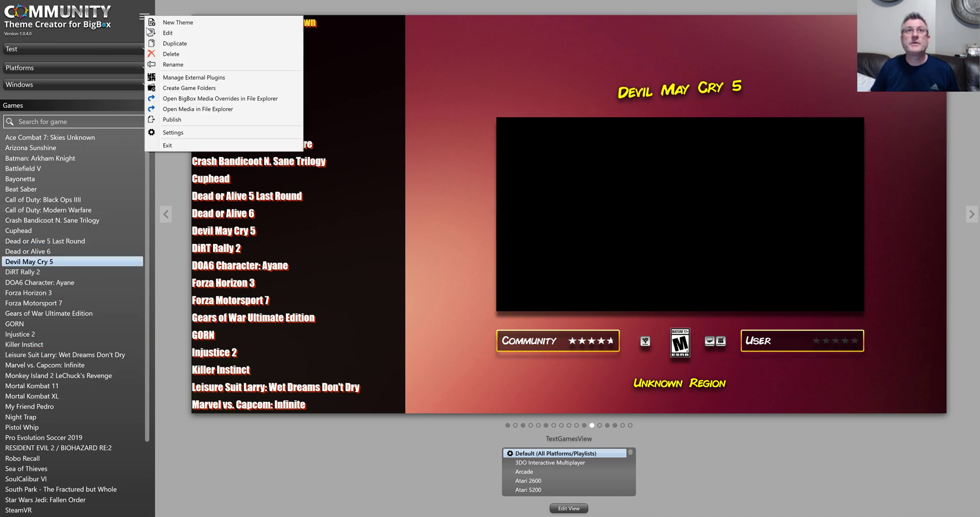
click(165, 119)
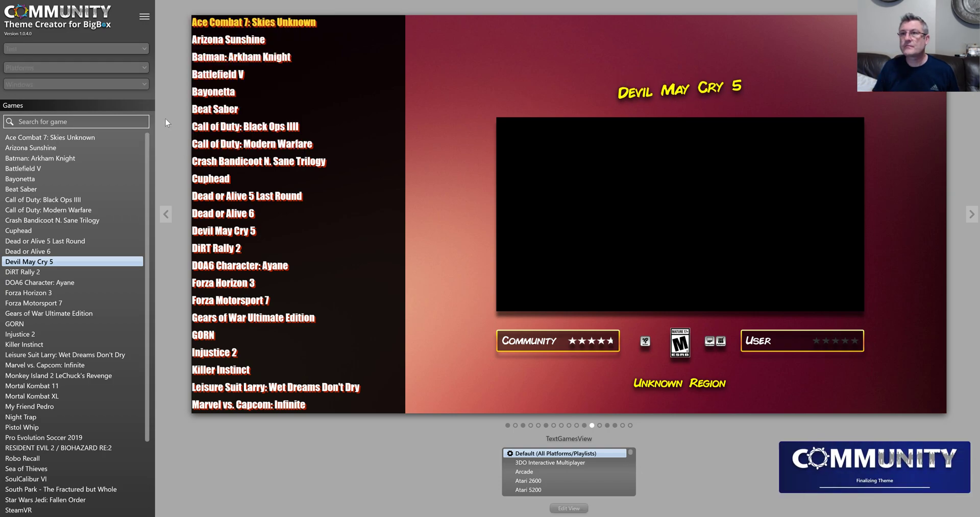
double_click(419, 13)
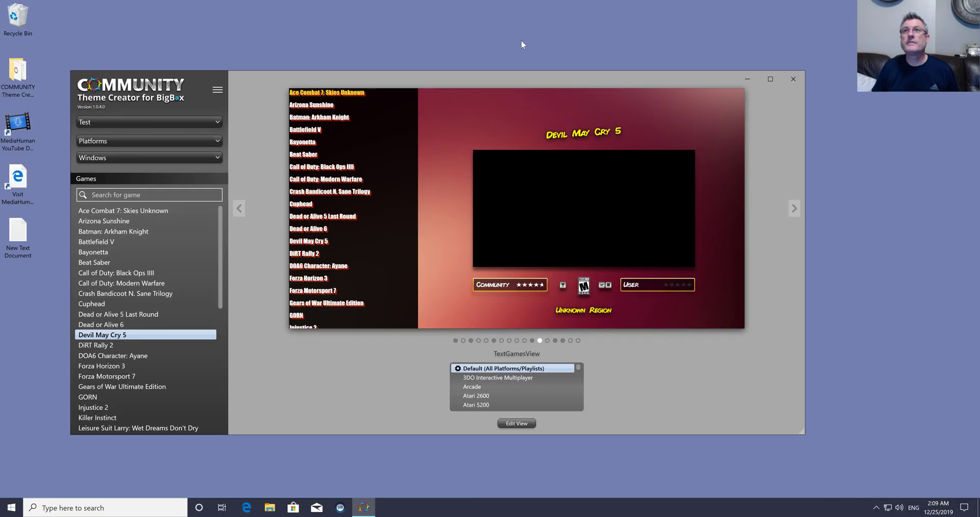
click(793, 81)
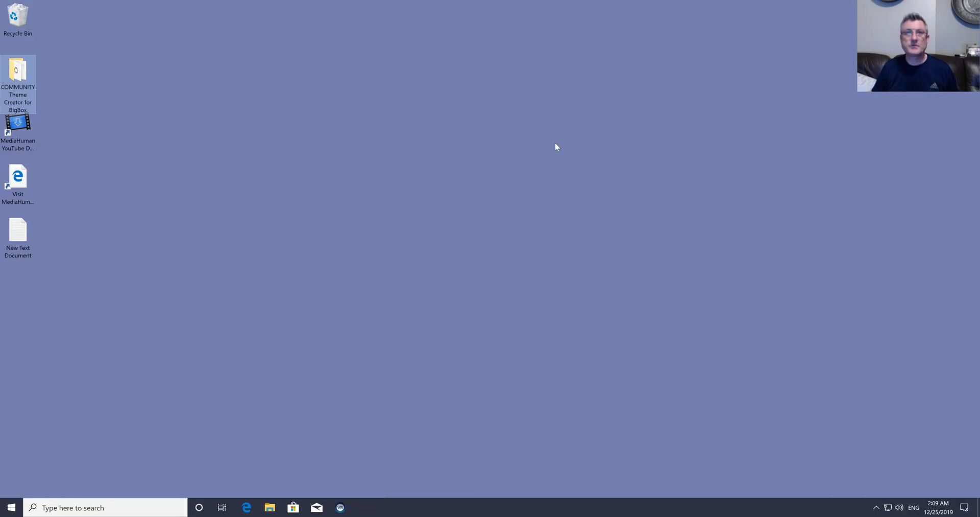
Step: Launch Big Box and open the Nintendo GameCube games list
key(super)
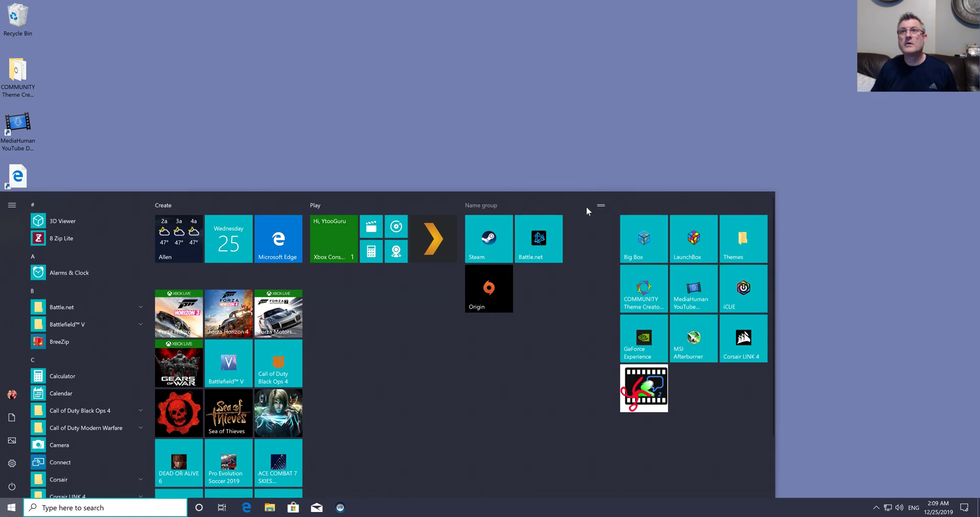
click(643, 236)
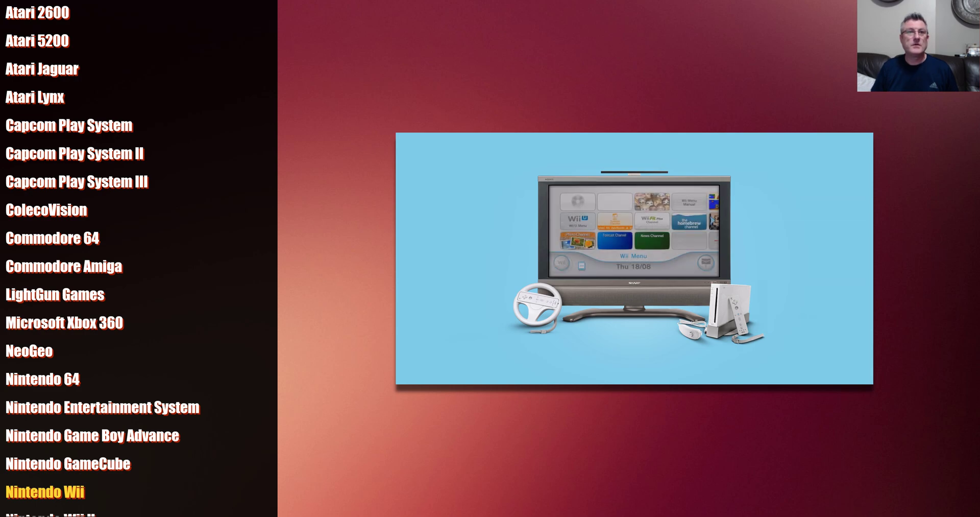
key(Up)
key(Return)
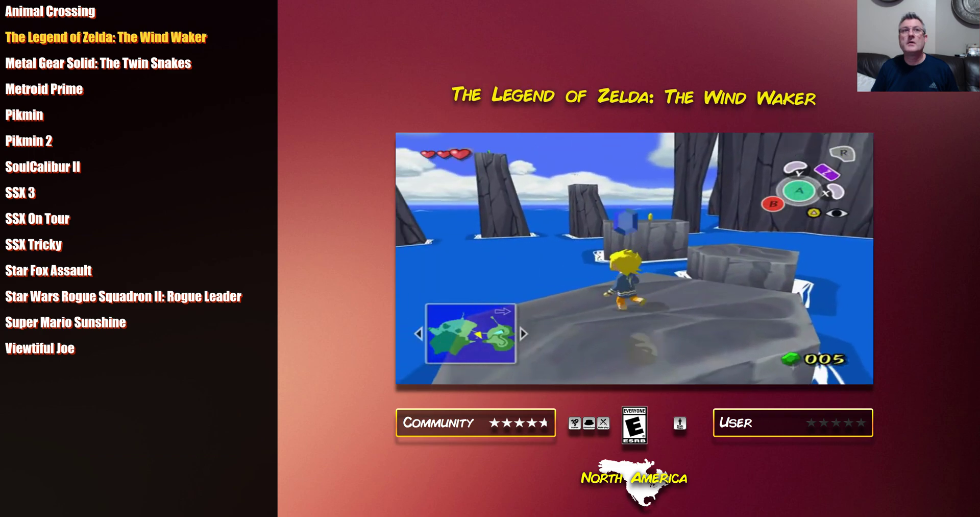
Step: Preview the title fade and rotation while stepping slowly down the GameCube games from Metal Gear Solid: The Twin Snakes to Super Mario Sunshine
key(Down)
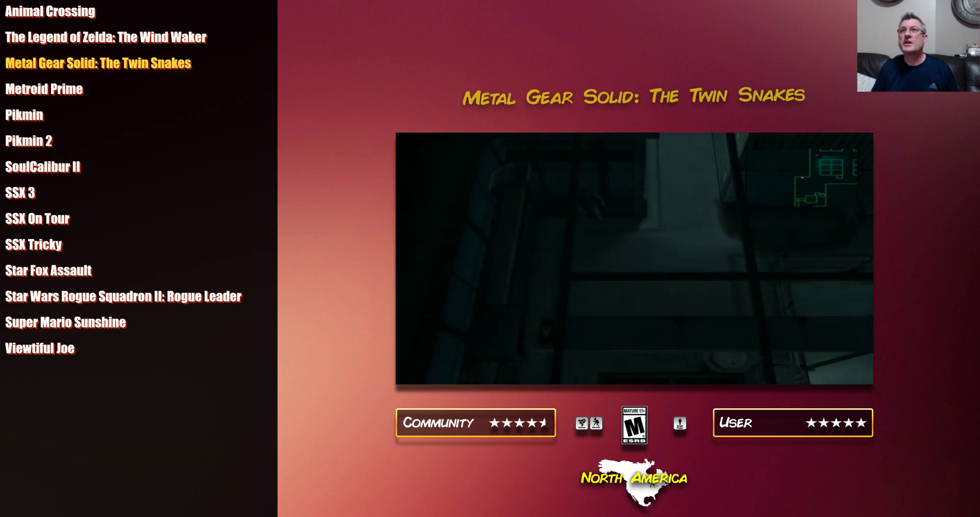
key(Down)
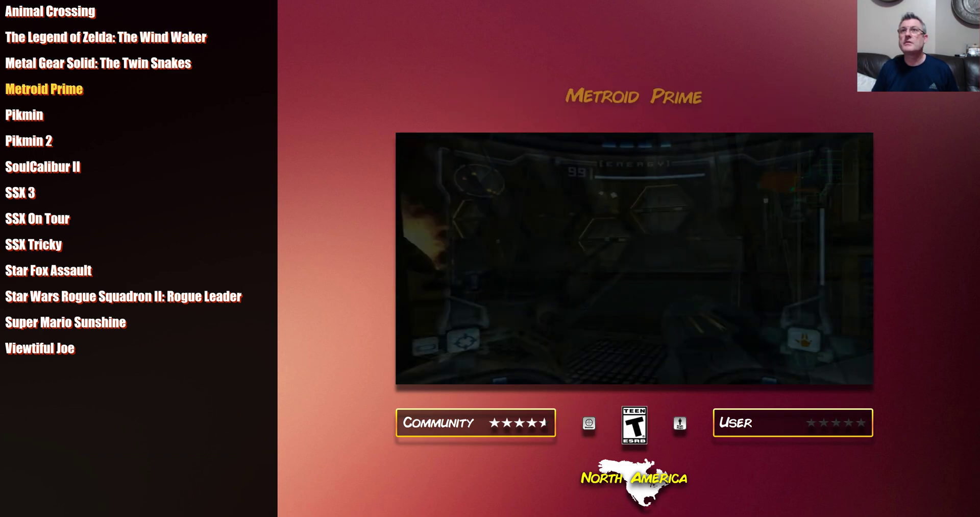
key(Down)
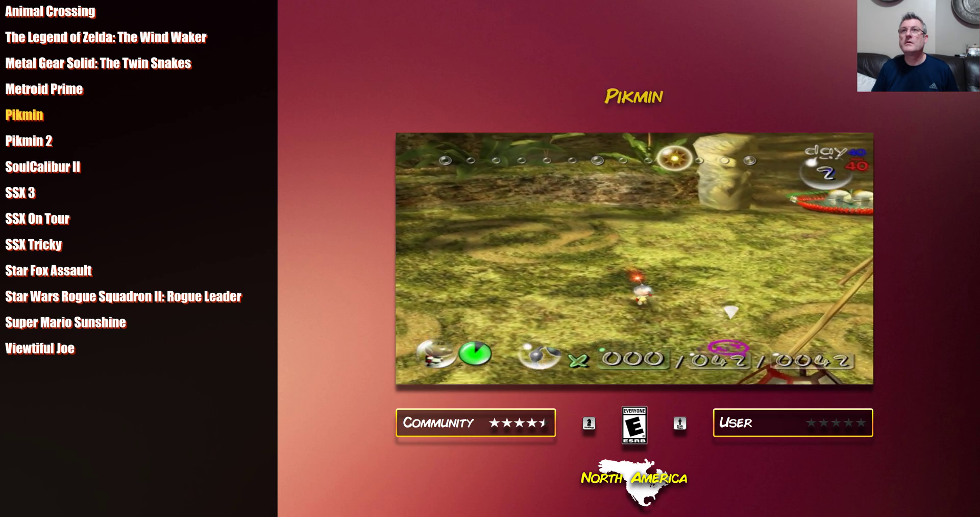
key(Down)
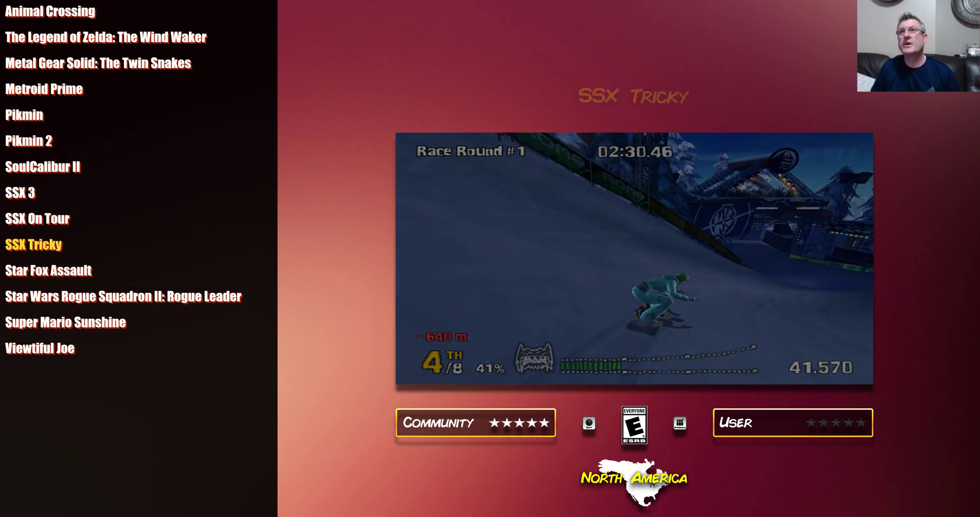
key(Down)
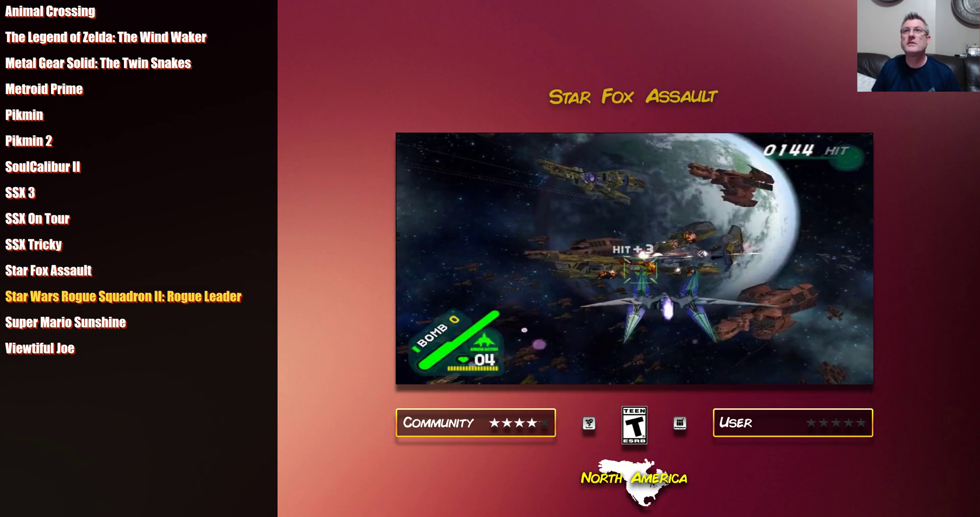
key(Down)
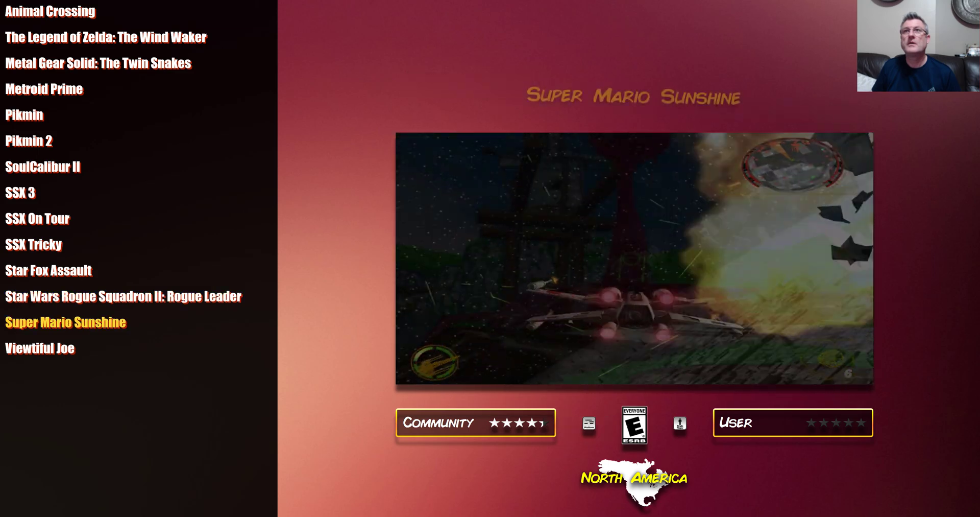
Step: Examine how the title animation behaves while racing repeatedly up and down the whole GameCube games list
key(Up)
key(Up)
key(Up)
key(Up)
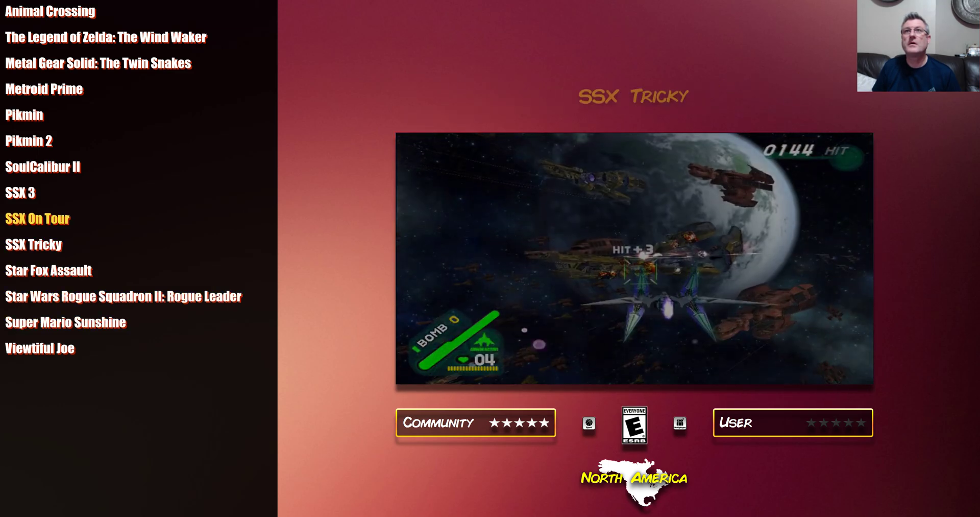
key(Up)
key(Up)
key(Up)
key(Up)
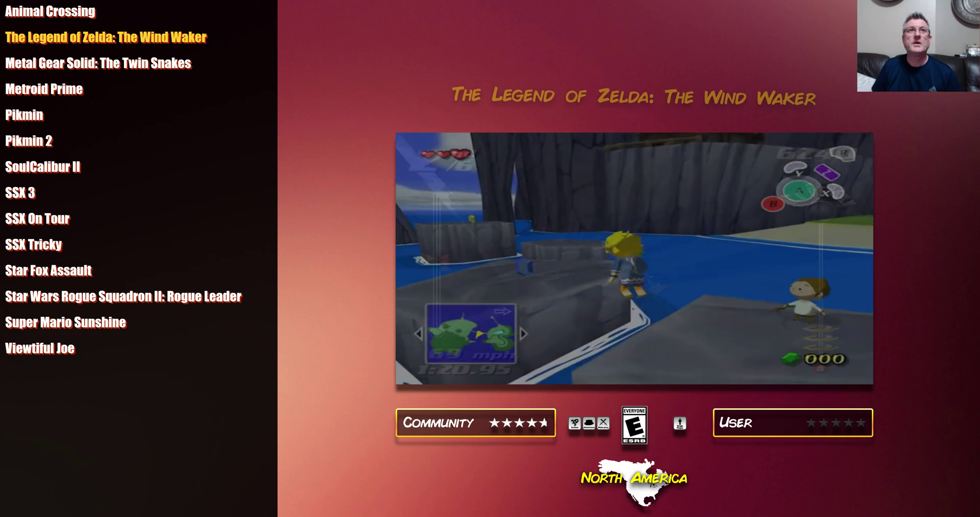
key(Down)
key(Down)
key(Down)
key(Down)
key(Down)
key(Down)
key(Down)
key(Down)
key(Down)
key(Down)
key(Down)
key(Down)
key(Up)
key(Up)
key(Up)
key(Up)
key(Up)
key(Up)
key(Up)
key(Up)
key(Up)
key(Up)
key(Up)
key(Up)
key(Up)
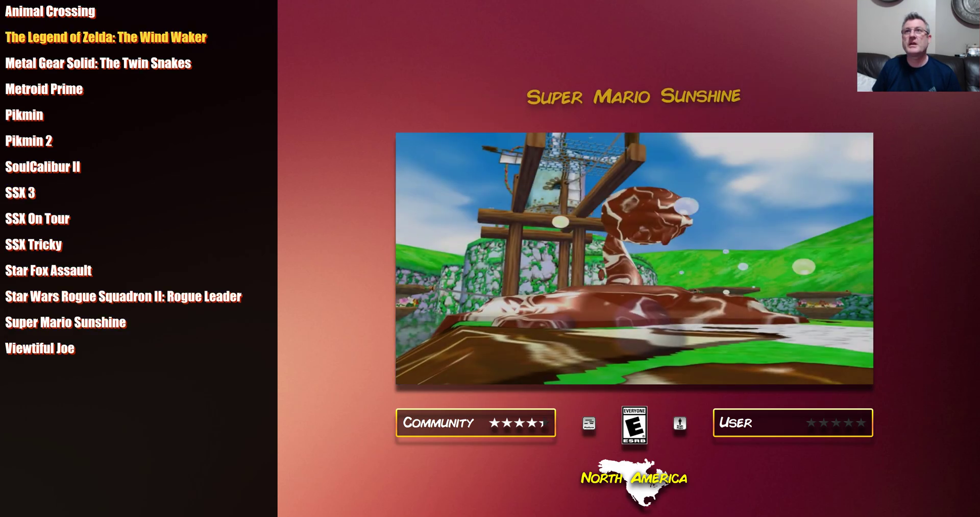
key(Down)
key(Down)
key(Down)
key(Down)
key(Down)
key(Down)
key(Down)
key(Down)
key(Down)
key(Down)
key(Down)
key(Down)
key(Down)
key(Up)
key(Up)
key(Up)
key(Up)
key(Up)
key(Up)
key(Up)
key(Up)
key(Up)
key(Up)
key(Up)
key(Up)
key(Up)
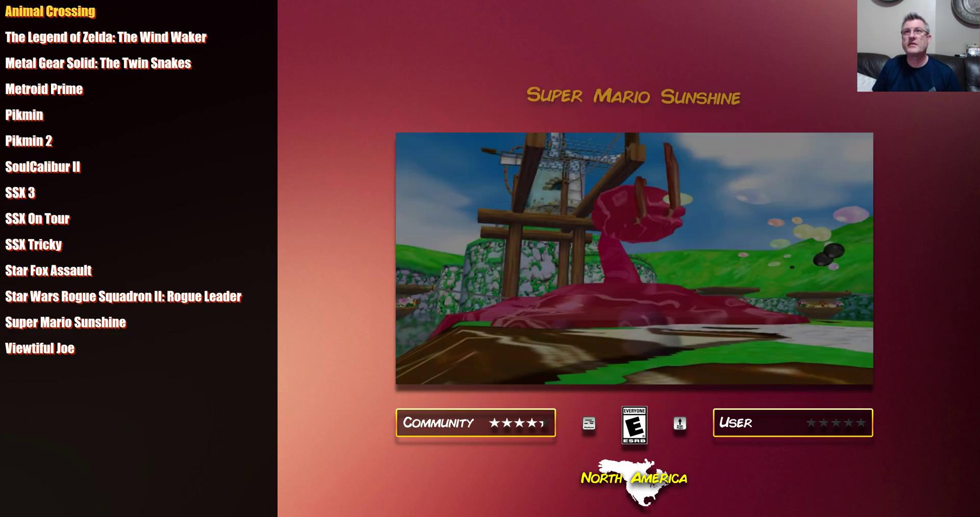
key(Down)
key(Down)
key(Down)
key(Down)
key(Down)
key(Down)
key(Down)
key(Down)
key(Down)
key(Down)
key(Down)
key(Down)
key(Down)
key(Up)
key(Up)
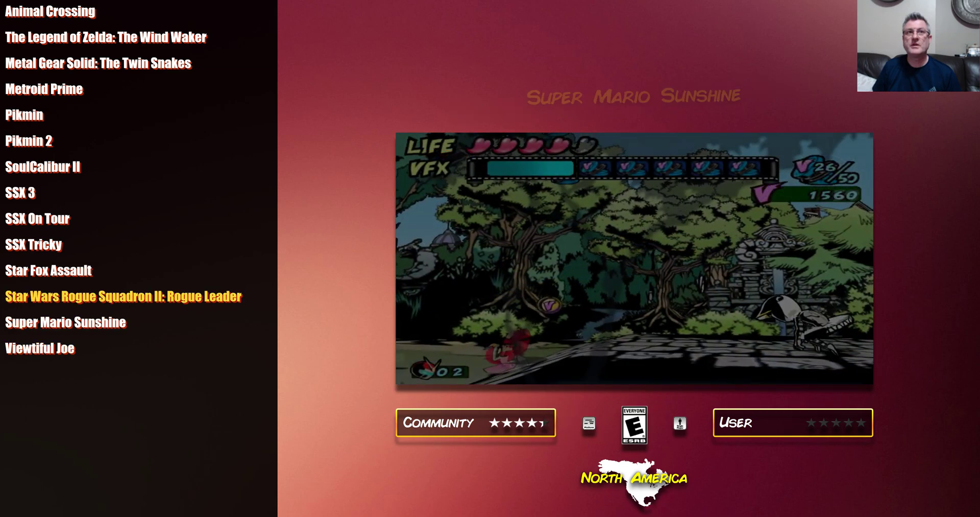
key(Up)
key(Up)
key(Up)
key(Up)
key(Up)
key(Up)
key(Up)
key(Up)
key(Up)
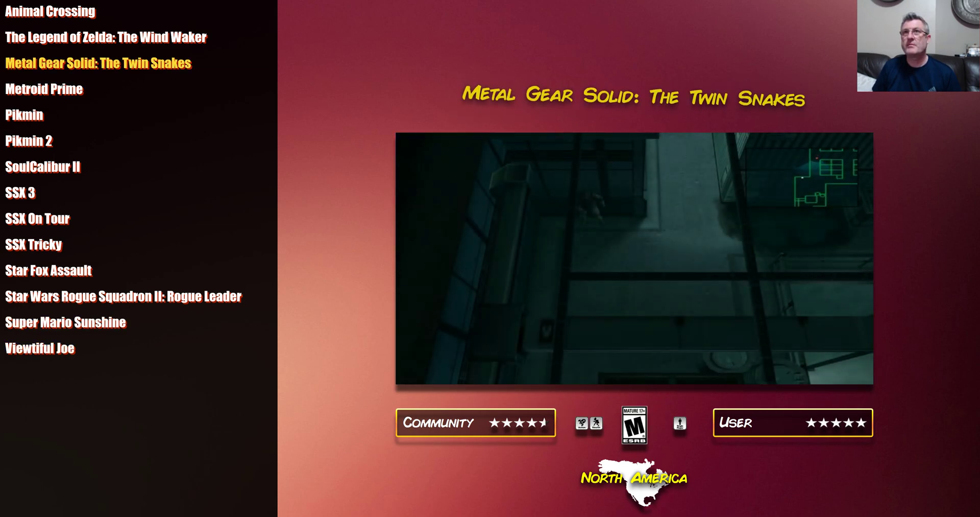
Step: Compare the title fade between fast scrolling and pausing on GameCube games such as SSX 3, Viewtiful Joe and Metroid Prime
key(Down)
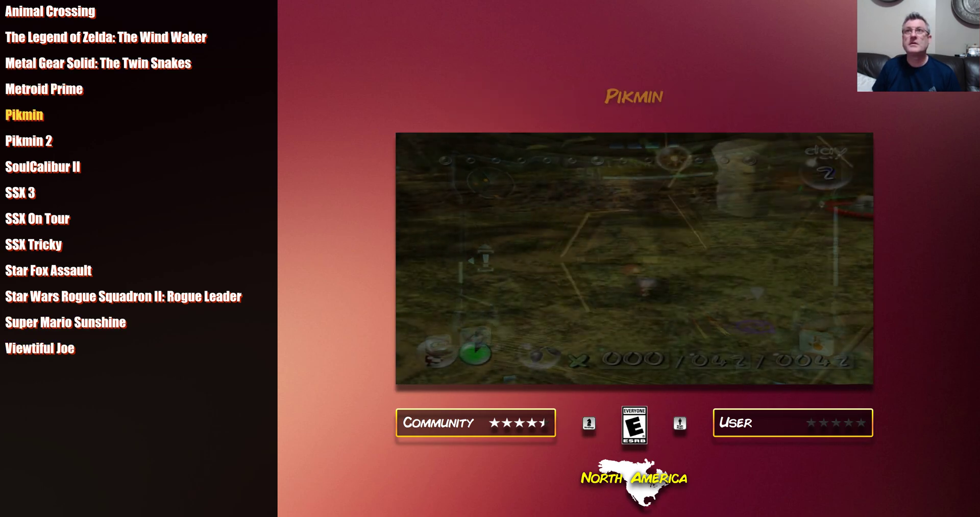
key(Up)
key(Up)
key(Up)
key(Up)
key(Up)
key(Up)
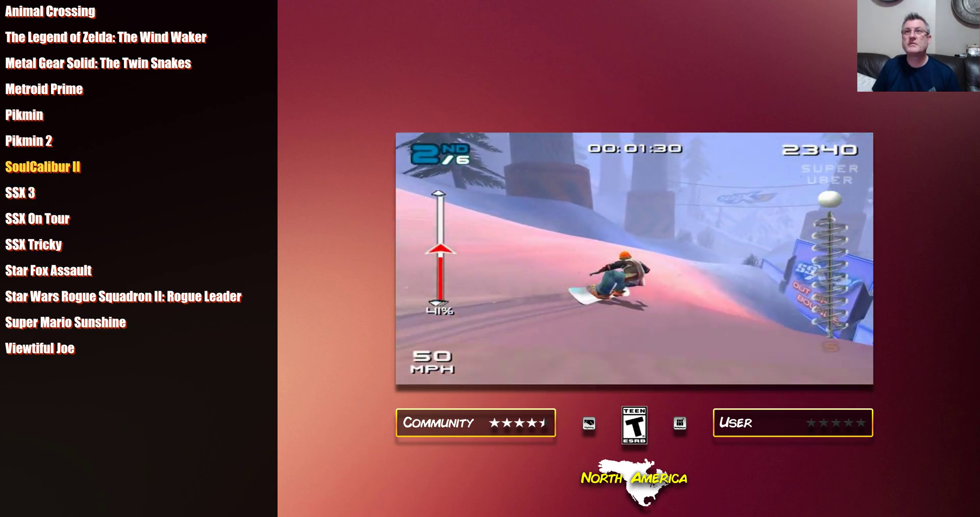
key(Up)
key(Up)
key(Up)
key(Up)
key(Up)
key(Up)
key(Down)
key(Down)
key(Down)
key(Down)
key(Down)
key(Down)
key(Down)
key(Down)
key(Down)
key(Down)
key(Down)
key(Down)
key(Down)
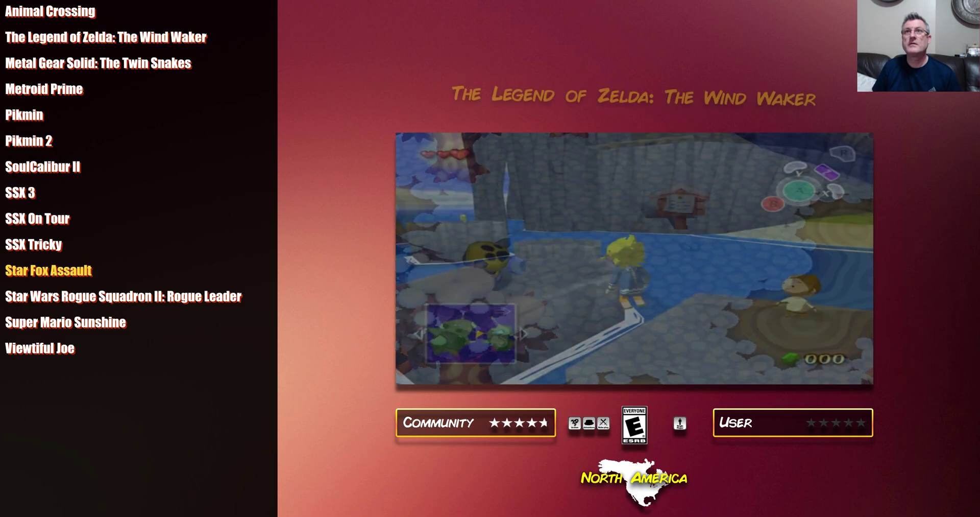
key(Up)
key(Up)
key(Up)
key(Up)
key(Up)
key(Up)
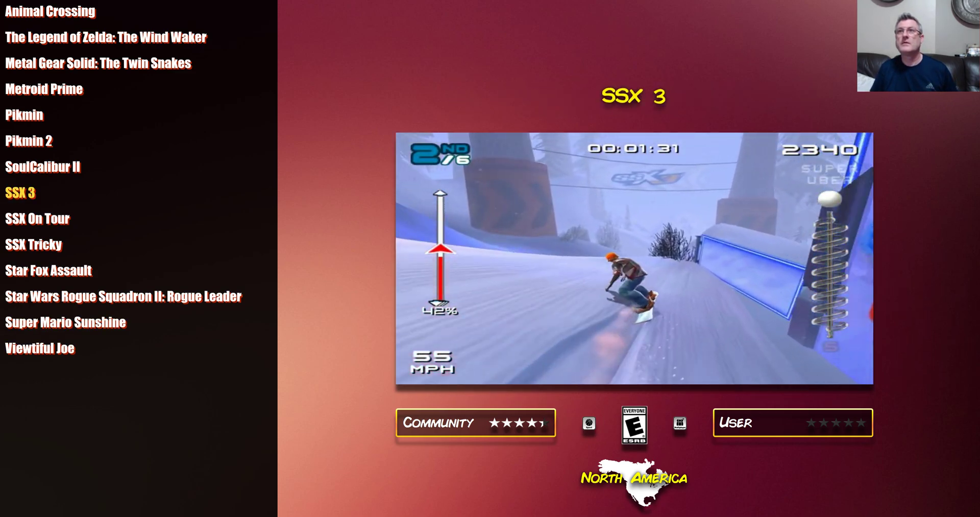
key(Down)
key(Down)
key(Down)
key(Down)
key(Down)
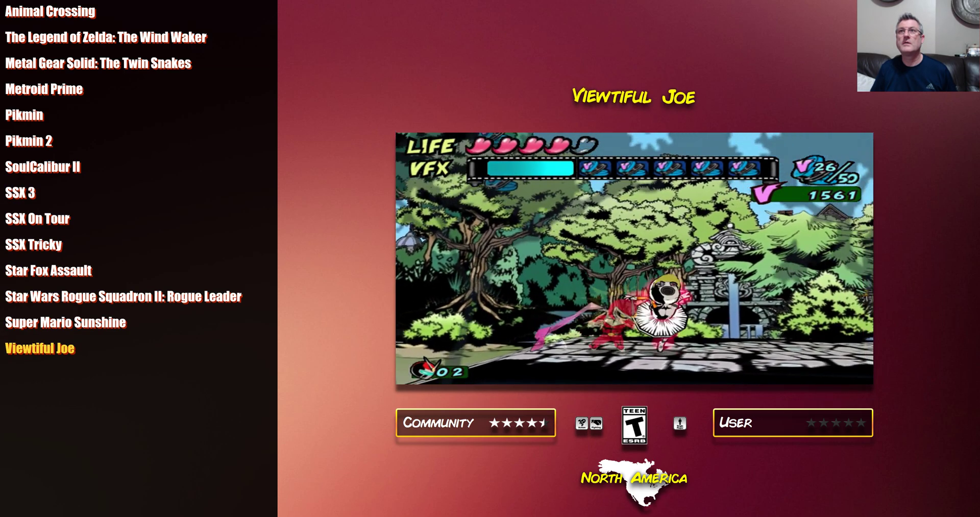
key(Up)
key(Up)
key(Up)
key(Up)
key(Up)
key(Up)
key(Up)
key(Up)
key(Up)
key(Up)
key(Up)
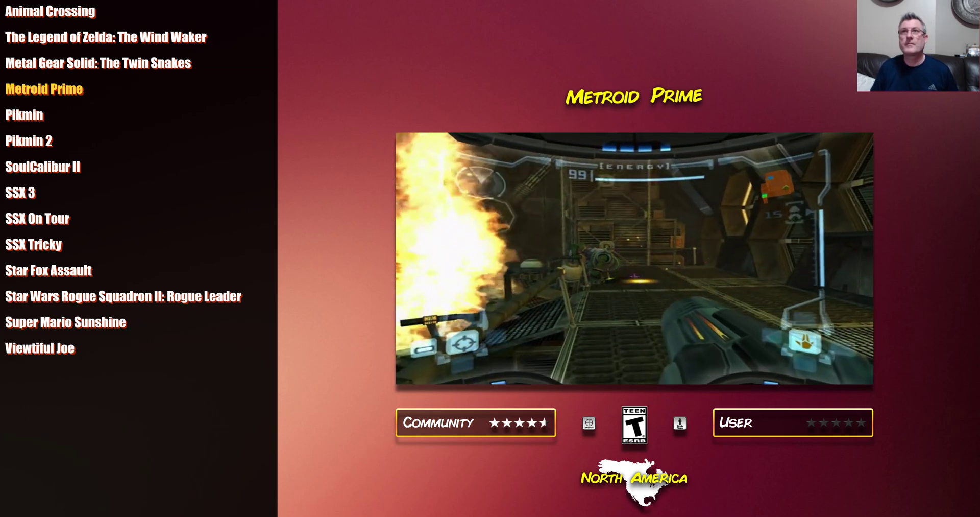
key(Down)
key(Down)
key(Down)
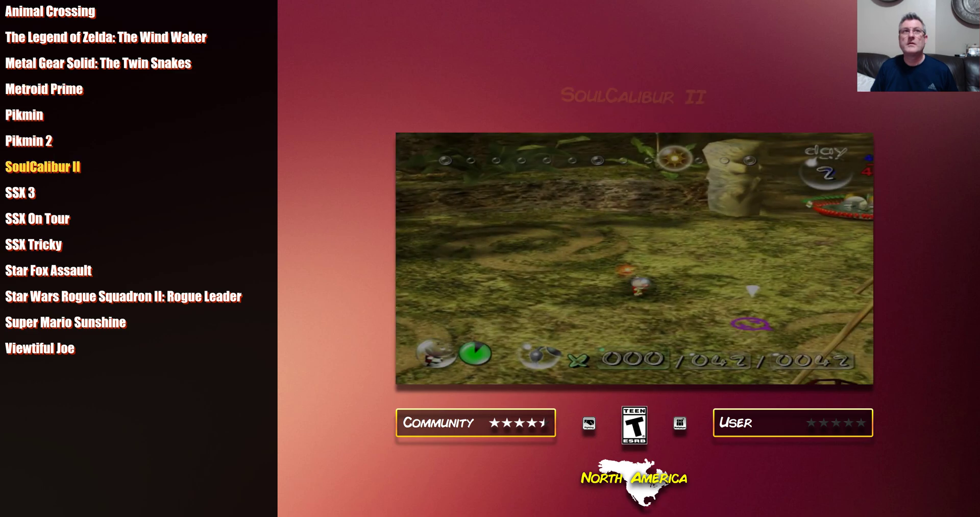
Step: Leave the games list for the system menu and exit Big Box
key(Escape)
key(Escape)
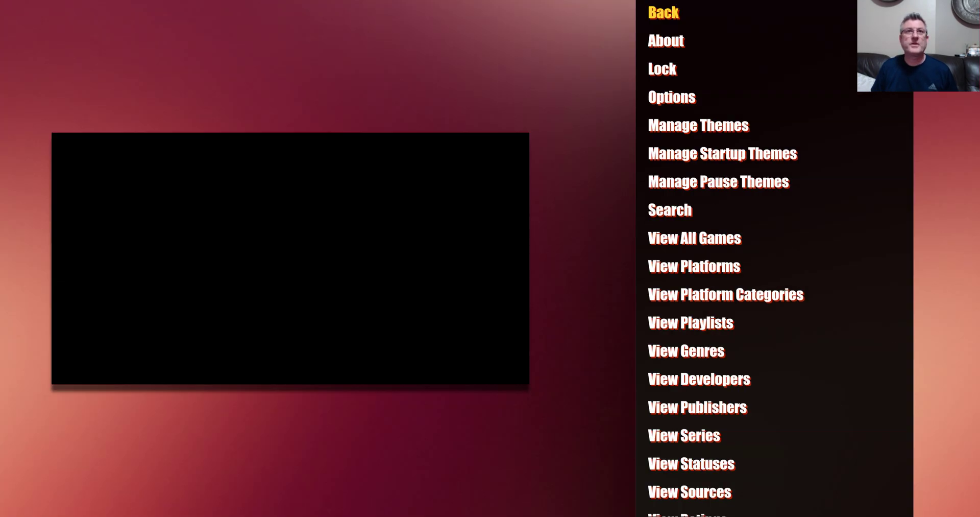
key(Up)
key(Return)
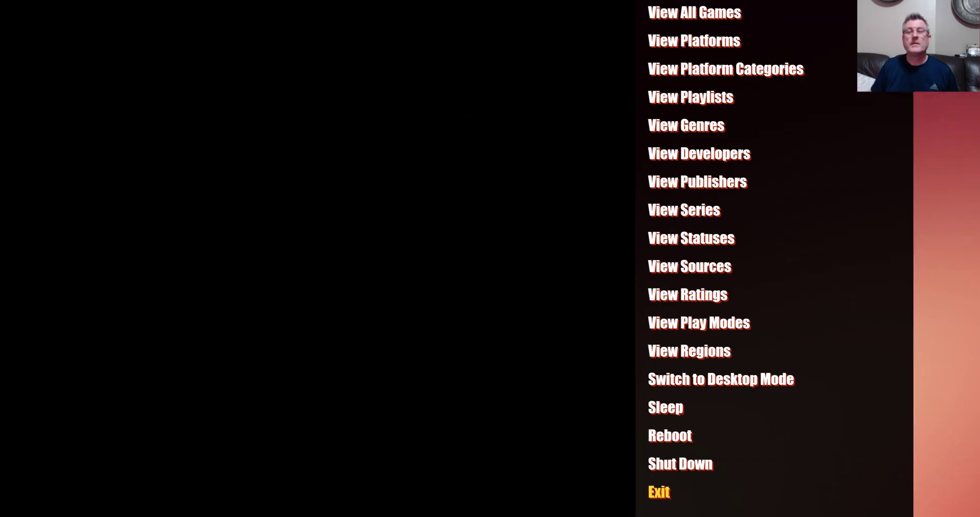
Step: Switch to COMMUNITY Theme Creator and open the Test theme's default TextGamesView for editing
key(super)
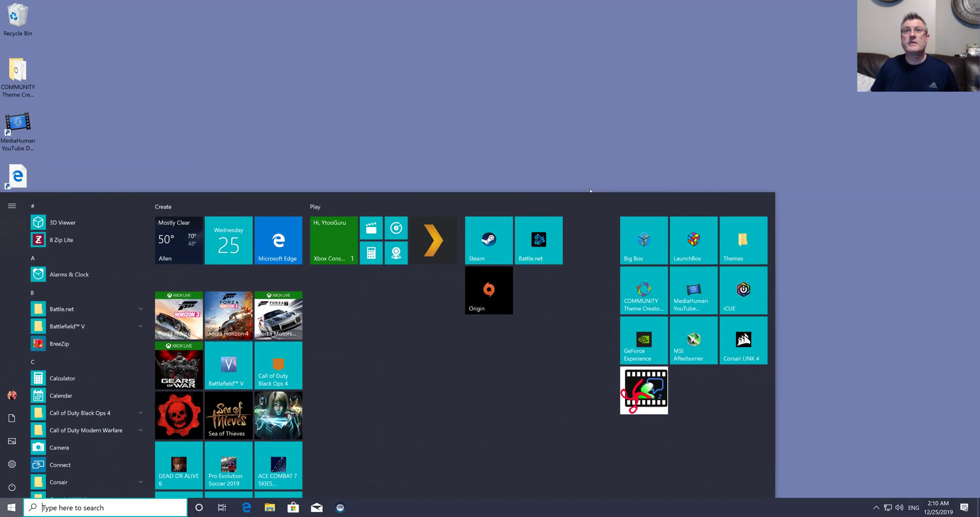
click(647, 288)
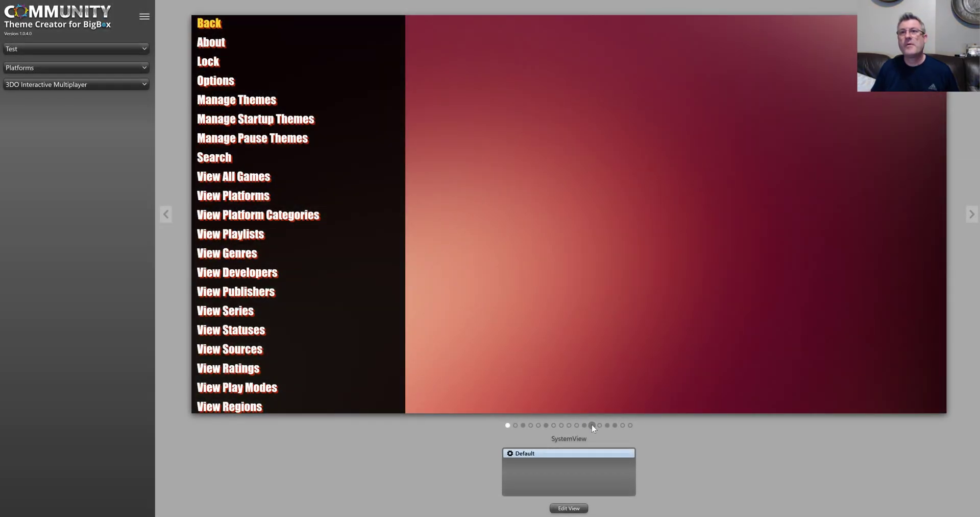
click(591, 425)
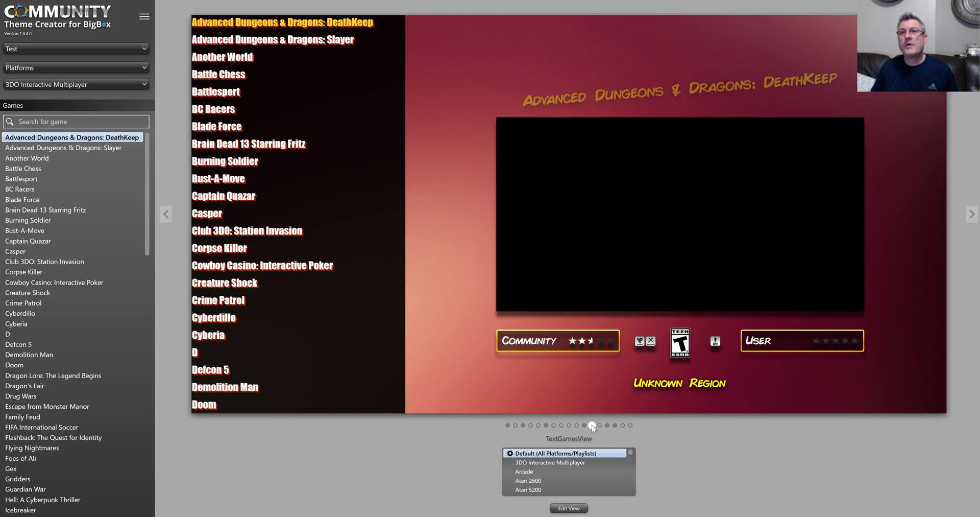
click(571, 507)
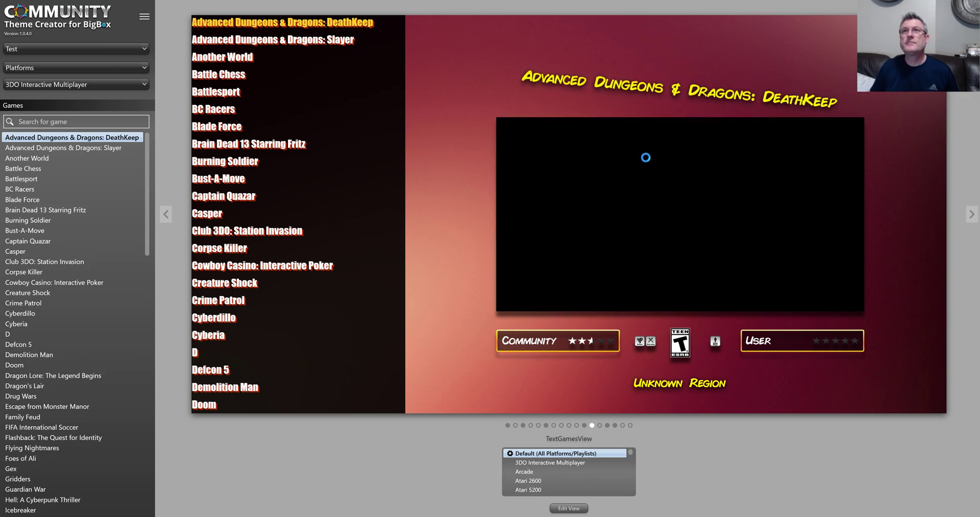
Step: Examine the settings of Title 1's Once Selected Opacity animation in the Video group, and close them without changes
click(19, 63)
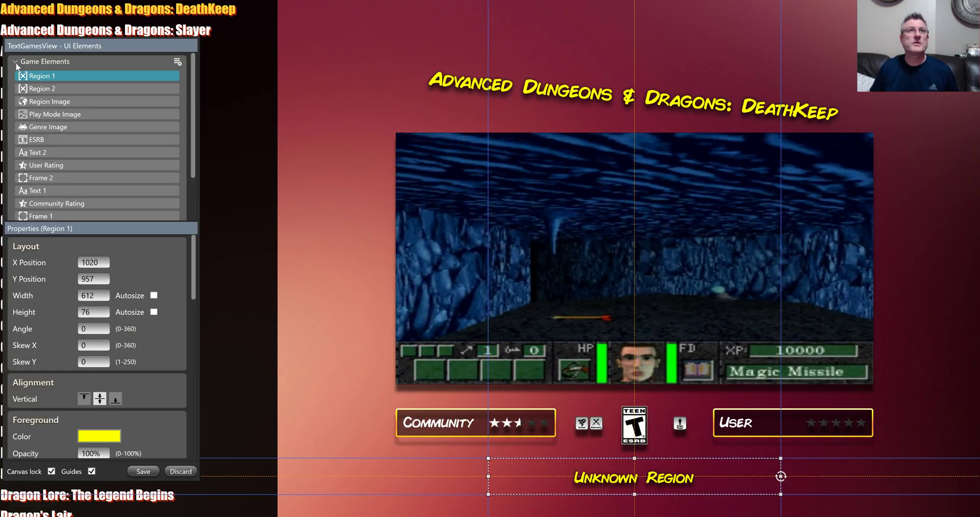
scroll(75, 124, down, 3)
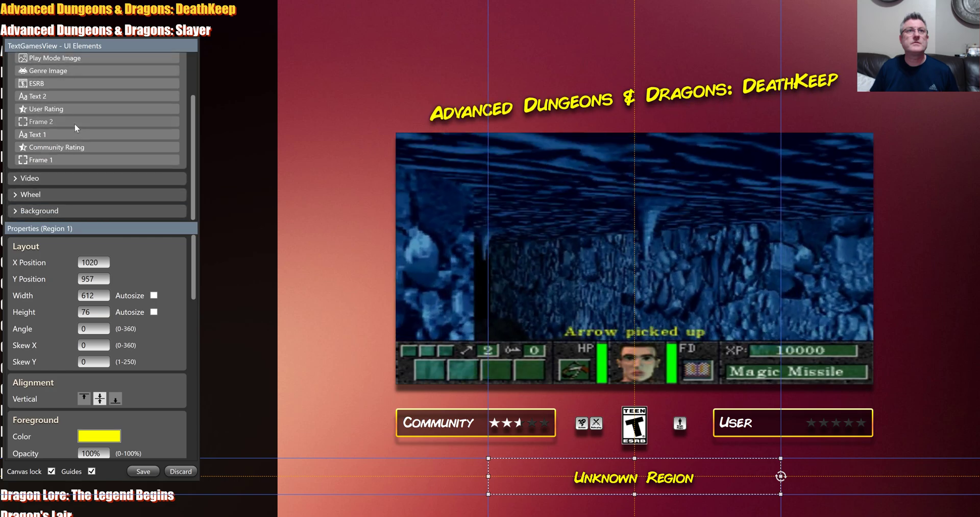
scroll(71, 134, up, 3)
scroll(67, 134, down, 3)
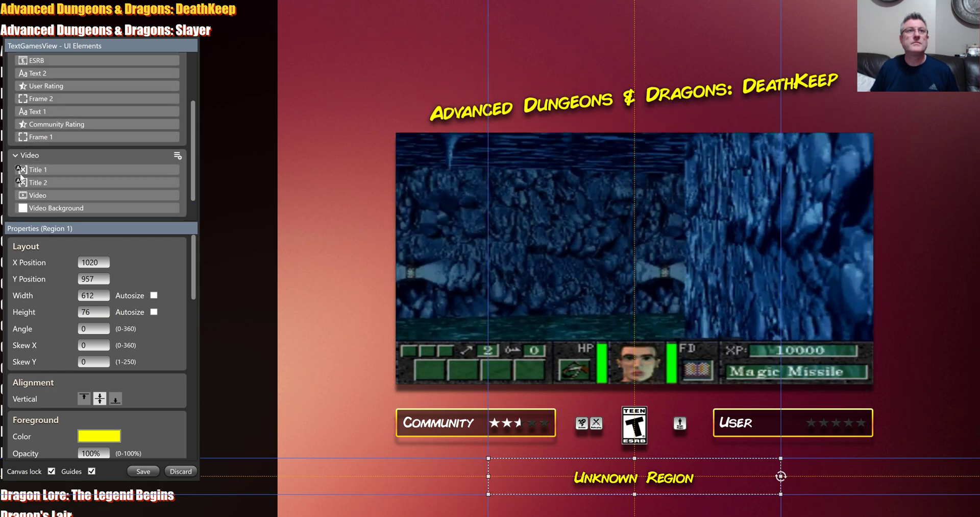
click(31, 170)
scroll(159, 316, down, 10)
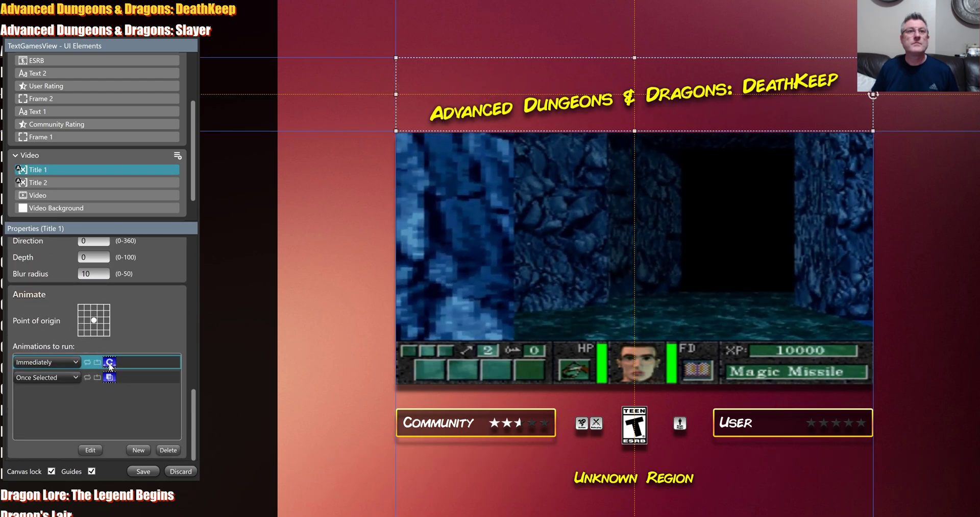
double_click(109, 375)
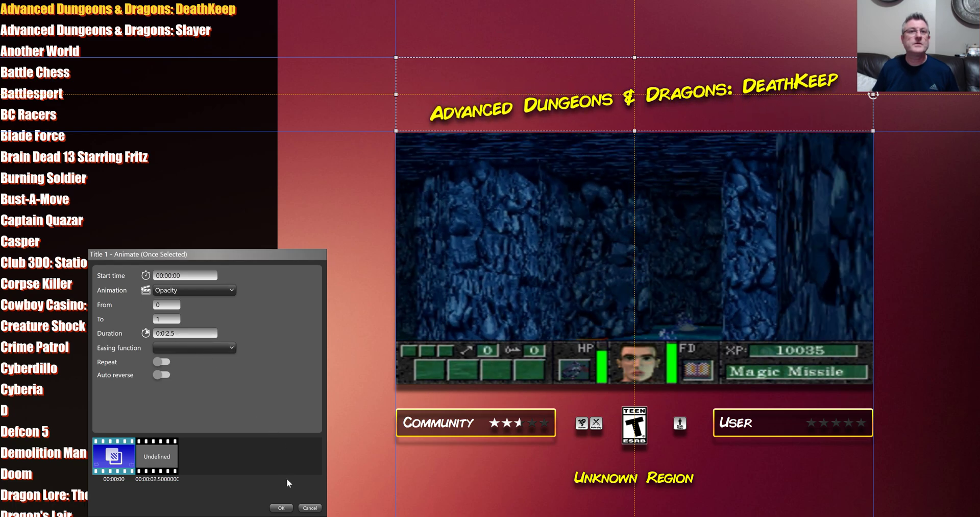
click(310, 508)
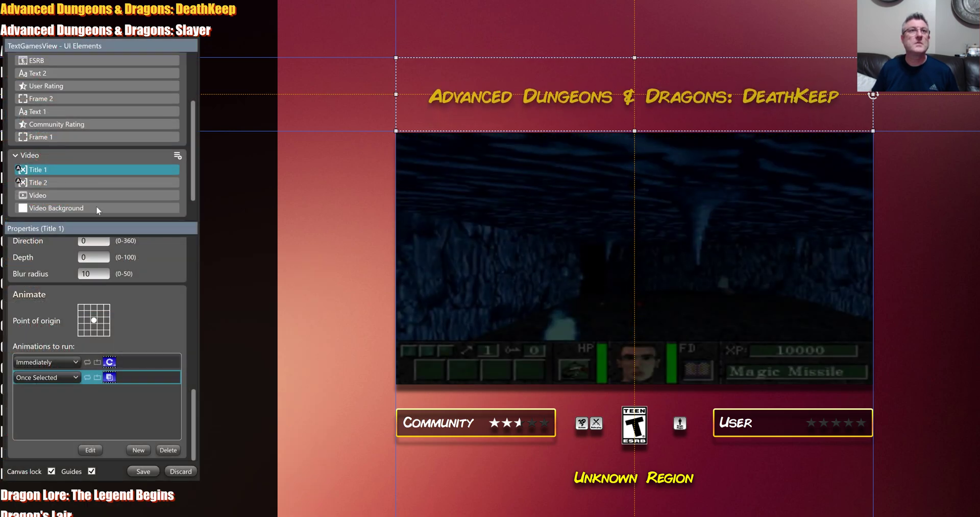
Step: Examine the settings of Title 2's Once Selected Opacity animation, close them without changes, and discard the TextGamesView edit
click(72, 182)
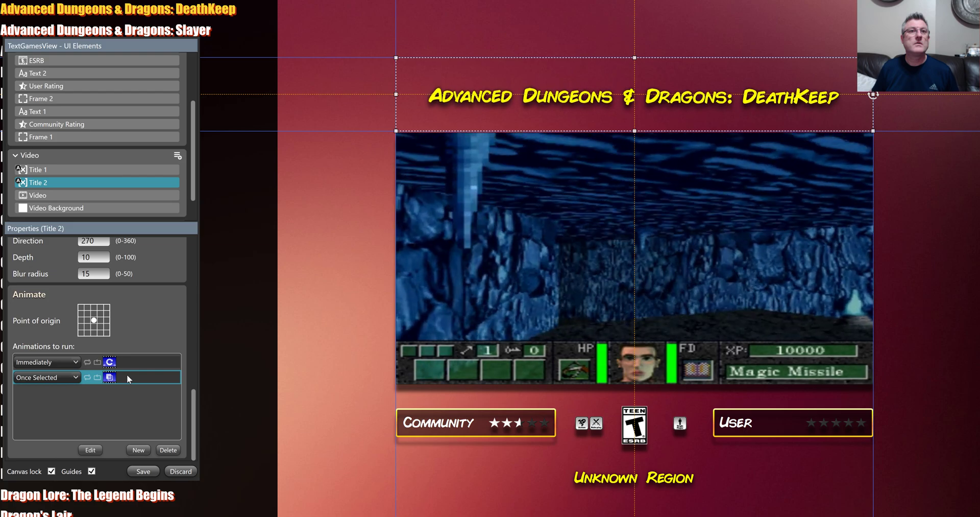
double_click(126, 375)
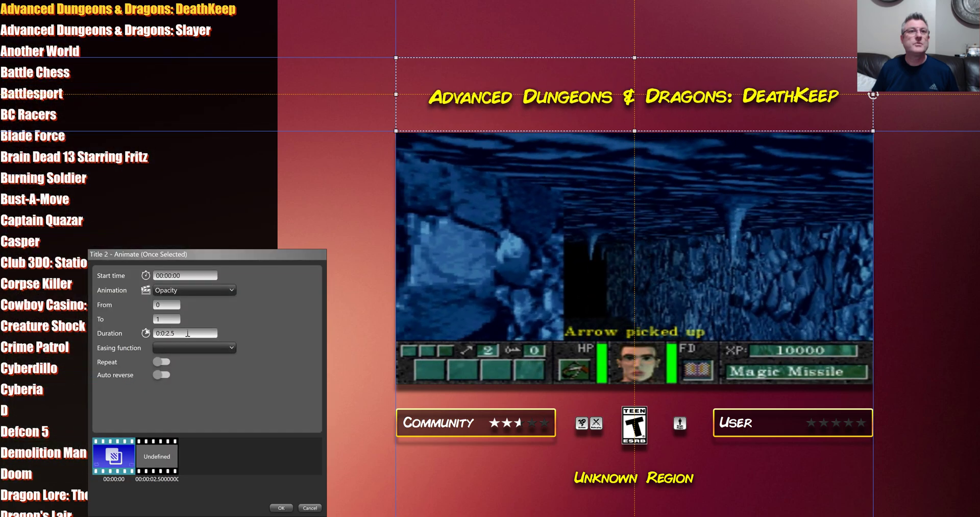
click(315, 508)
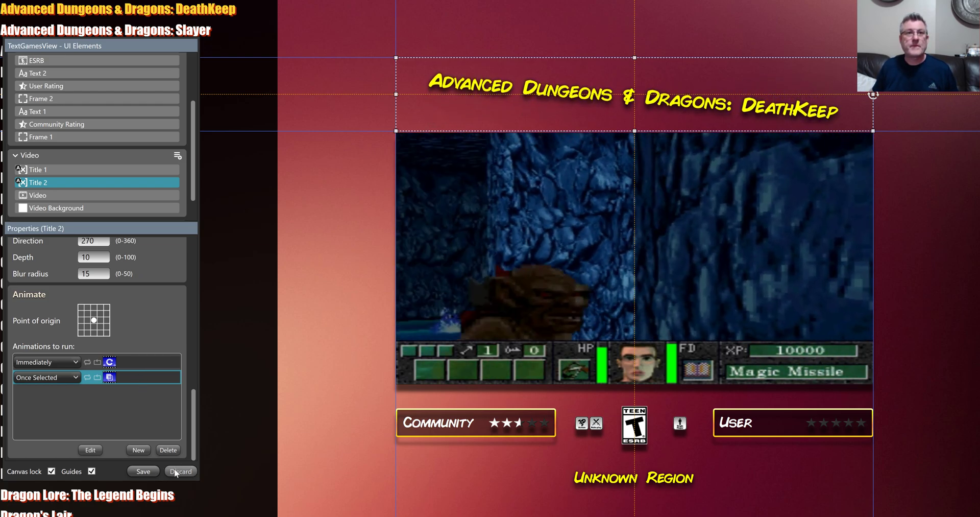
click(176, 470)
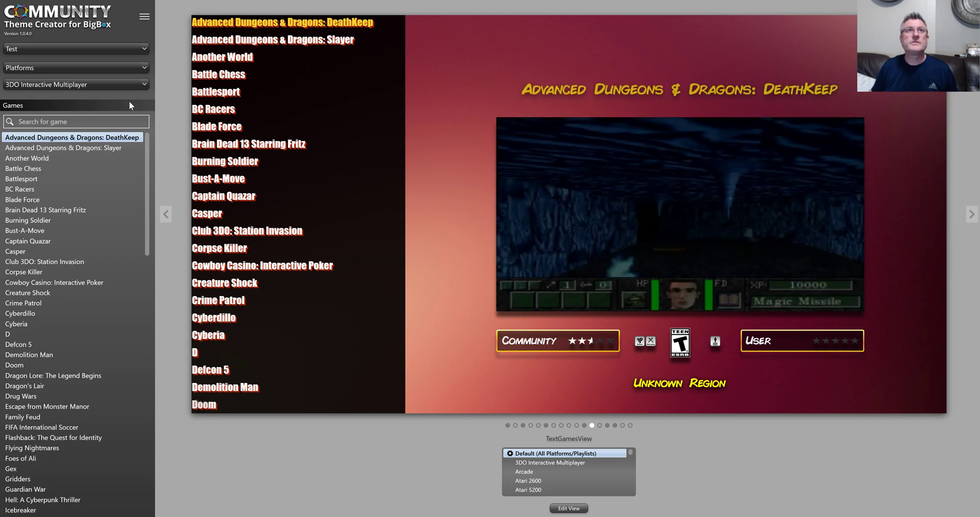
Step: Open The Ring theme and display its WheelGamesView
click(86, 46)
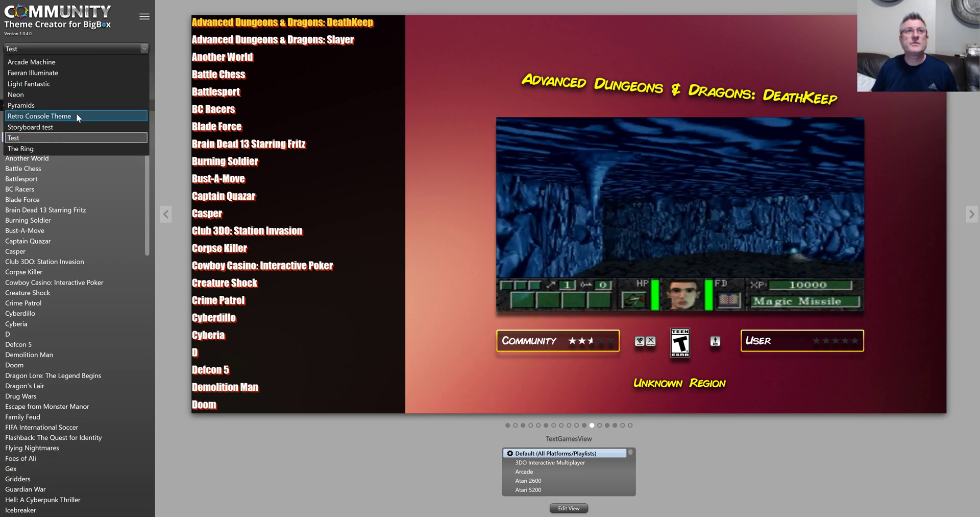
click(61, 145)
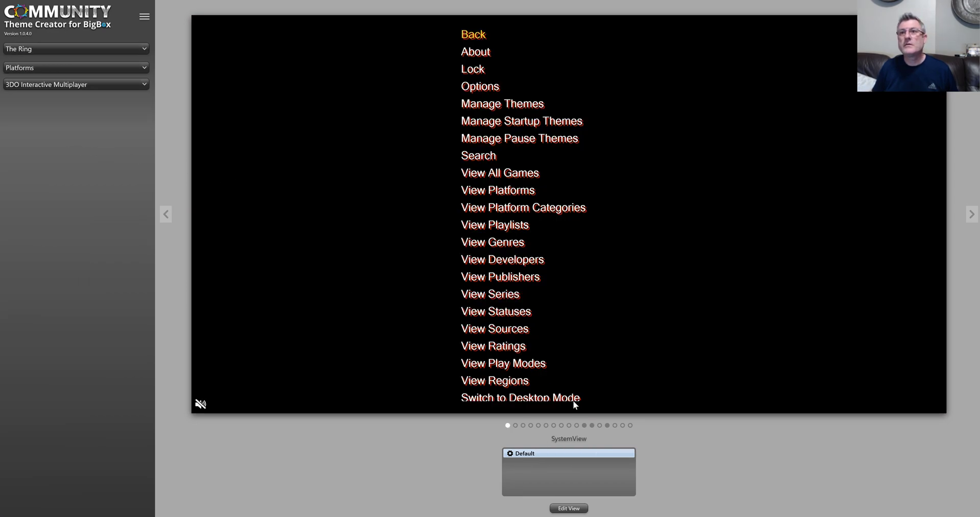
click(607, 425)
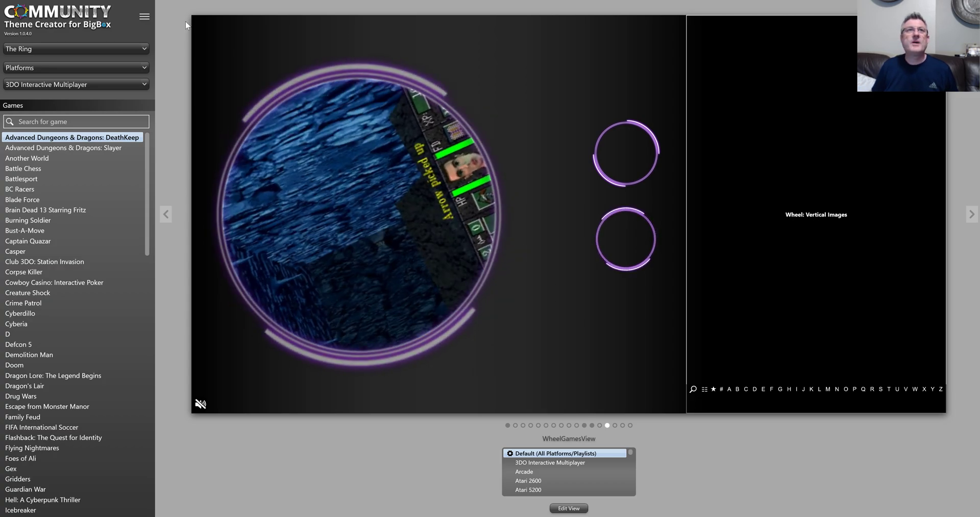
Step: Publish The Ring theme and close COMMUNITY Theme Creator
click(145, 18)
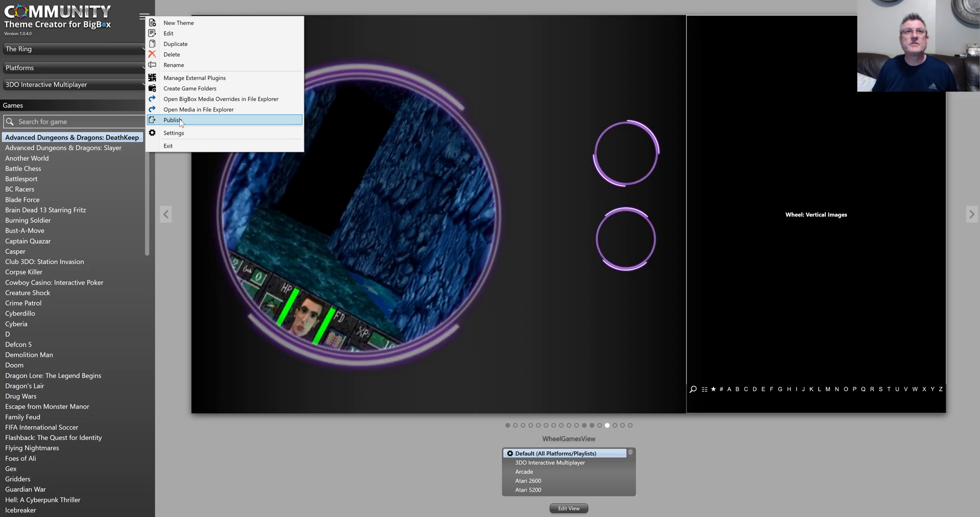
click(180, 120)
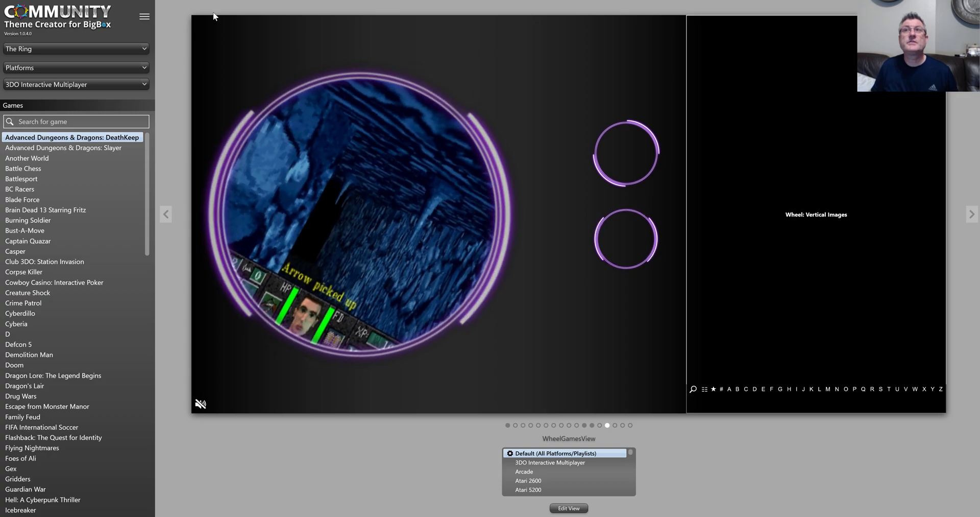
double_click(537, 1)
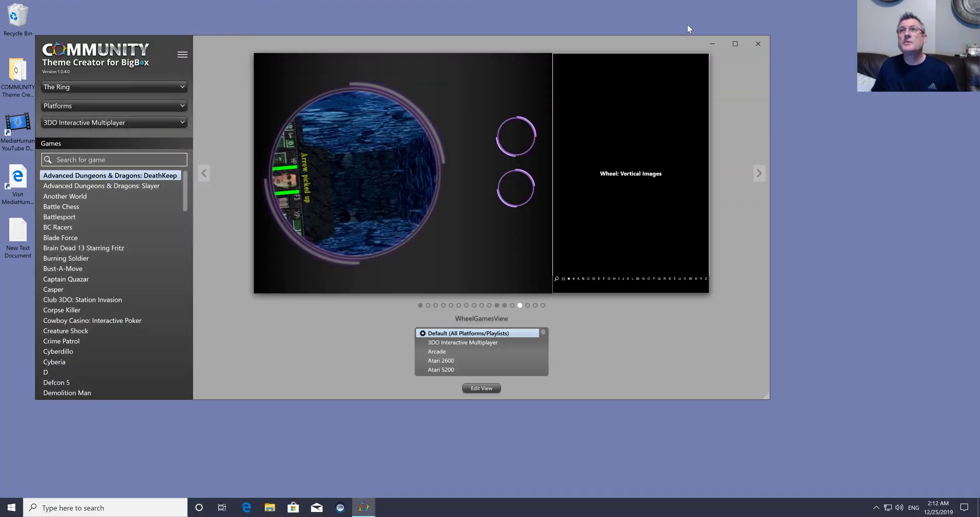
click(758, 44)
Step: Switch to Big Box, view the Nintendo GameCube games list in the current theme, and return to the platforms list
key(super)
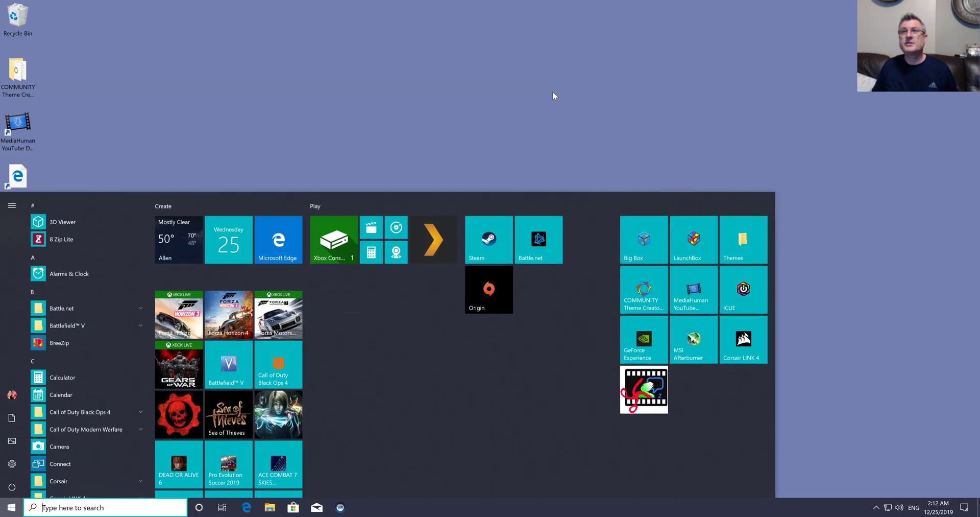
key(super)
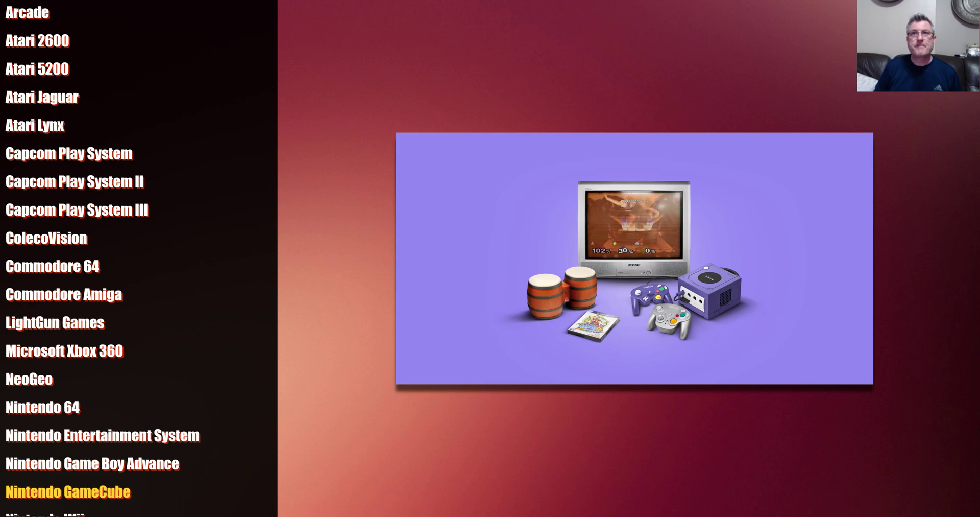
key(Return)
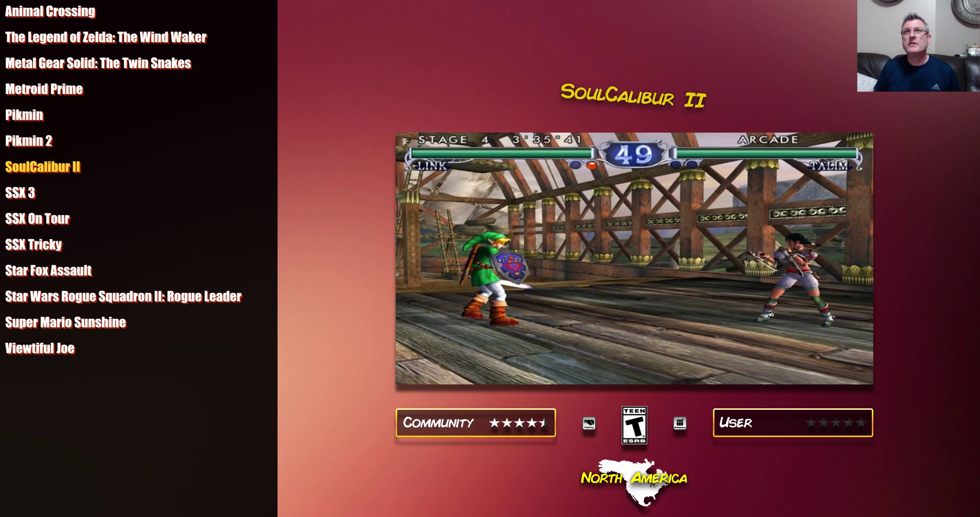
key(Escape)
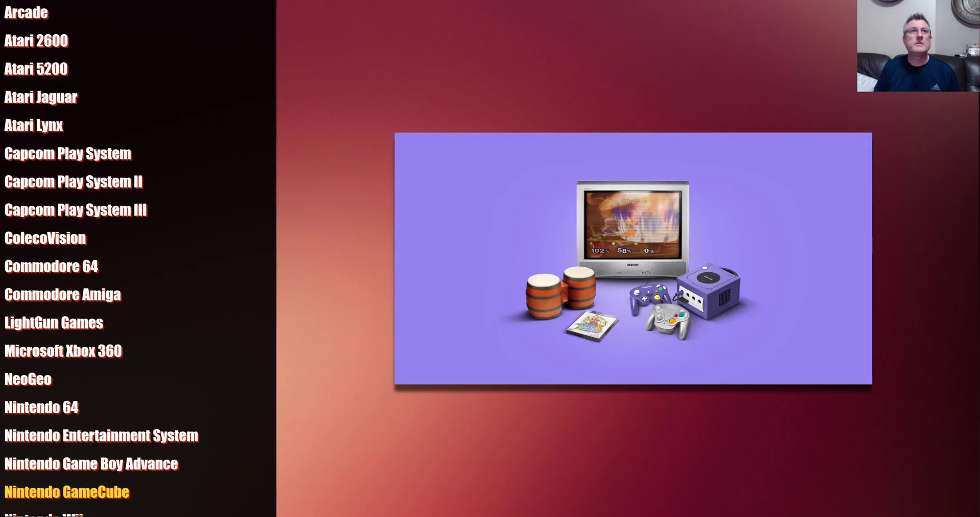
Step: Change the active theme to The Ring in the Big Box options and return to the platforms list
key(Escape)
key(Down)
key(Down)
key(Down)
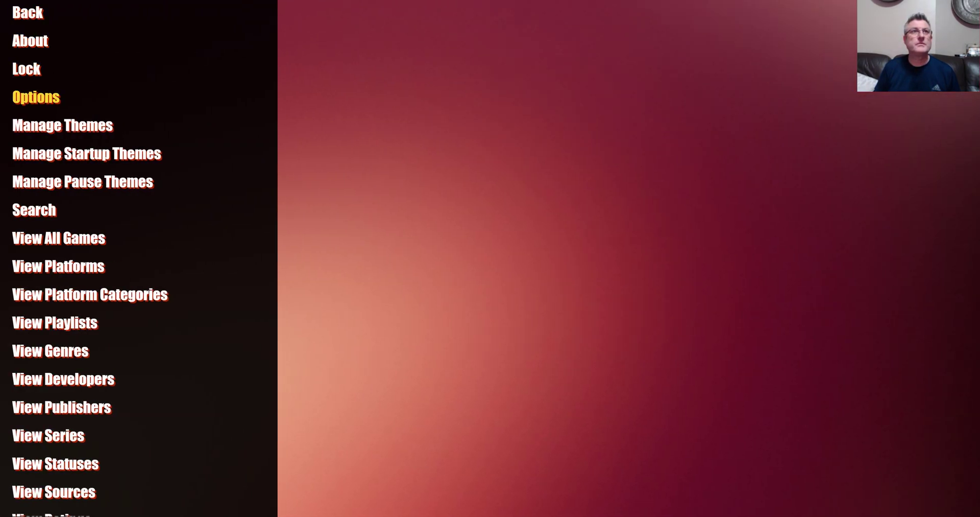
key(Return)
key(Down)
key(Down)
key(Return)
key(Return)
key(Escape)
key(Escape)
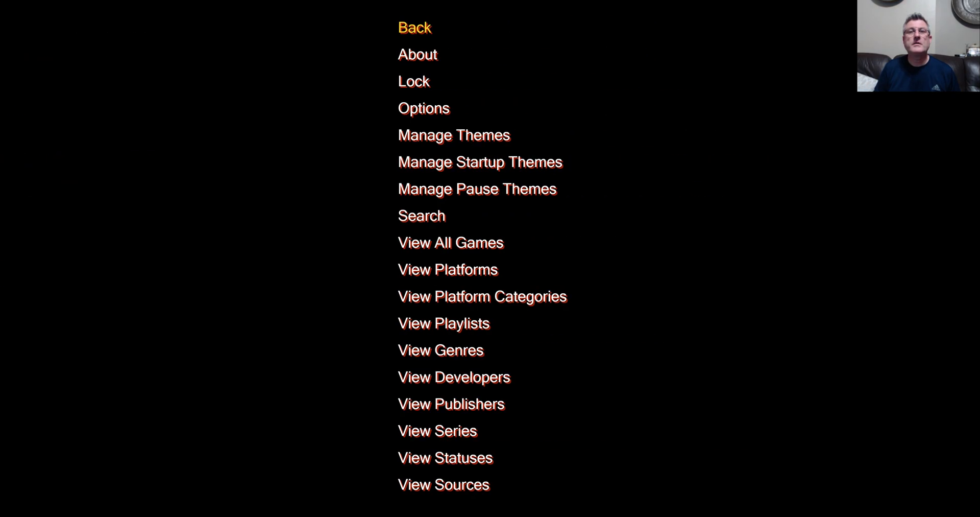
key(Escape)
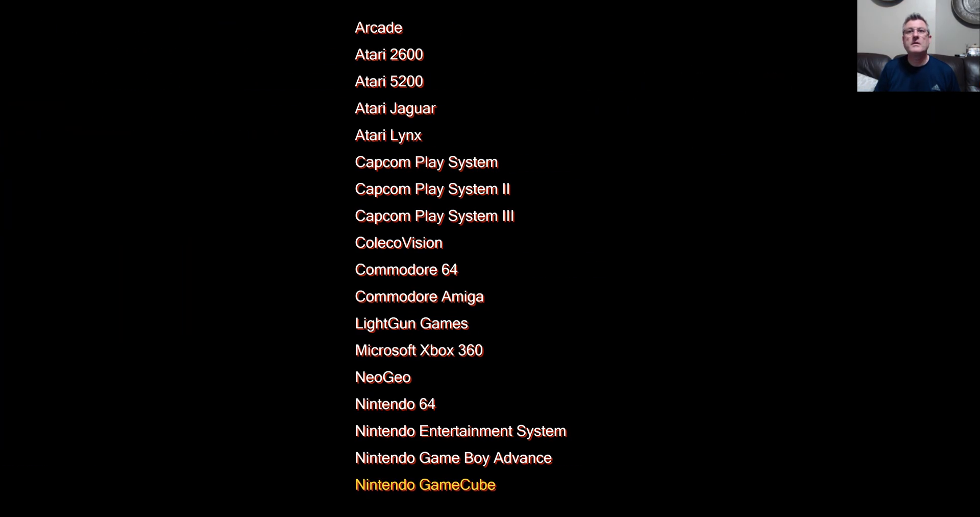
Step: Open the Nintendo GameCube games, switch them to the wheel view, and browse from SSX 3 through SSX On Tour to Viewtiful Joe
key(Return)
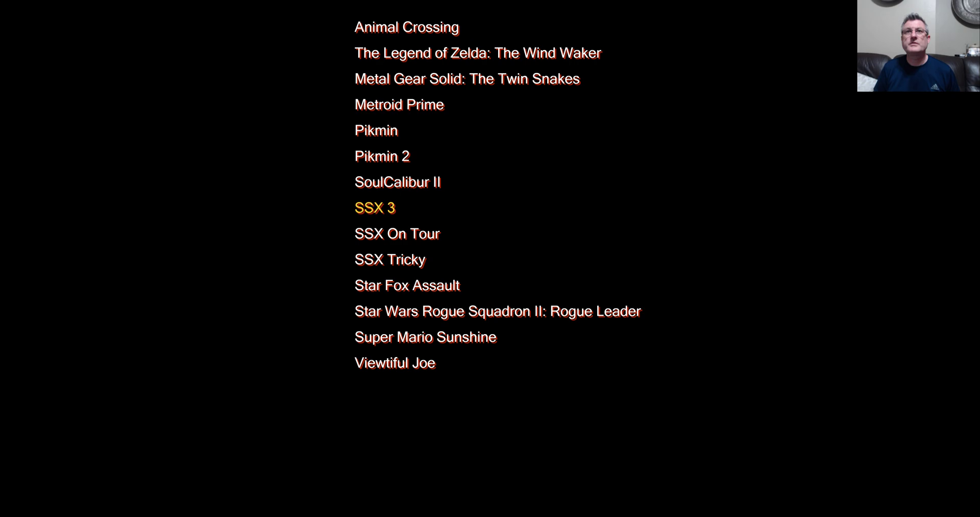
key(v)
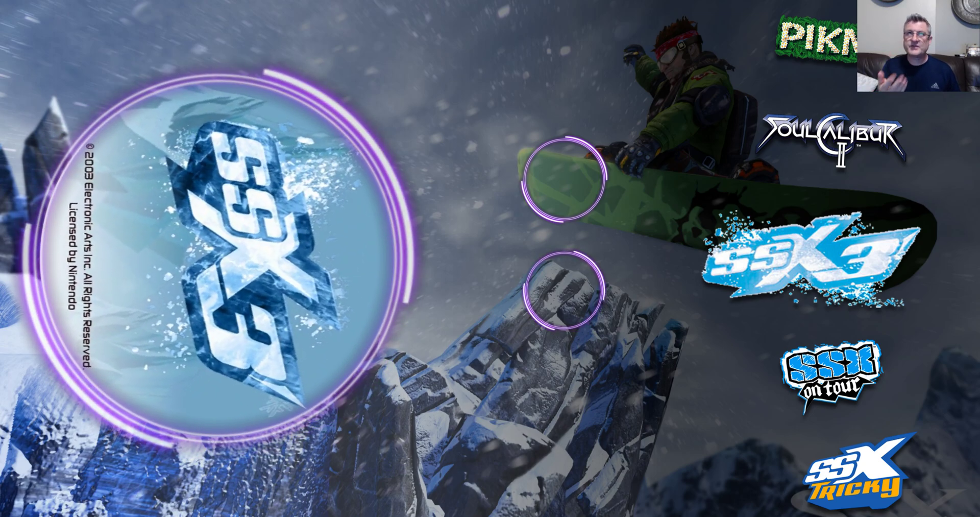
key(Down)
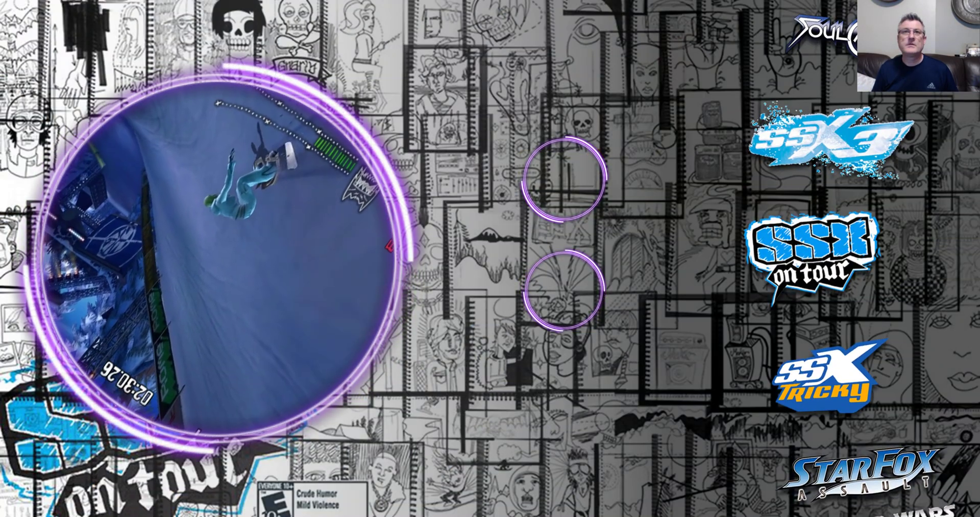
key(Down)
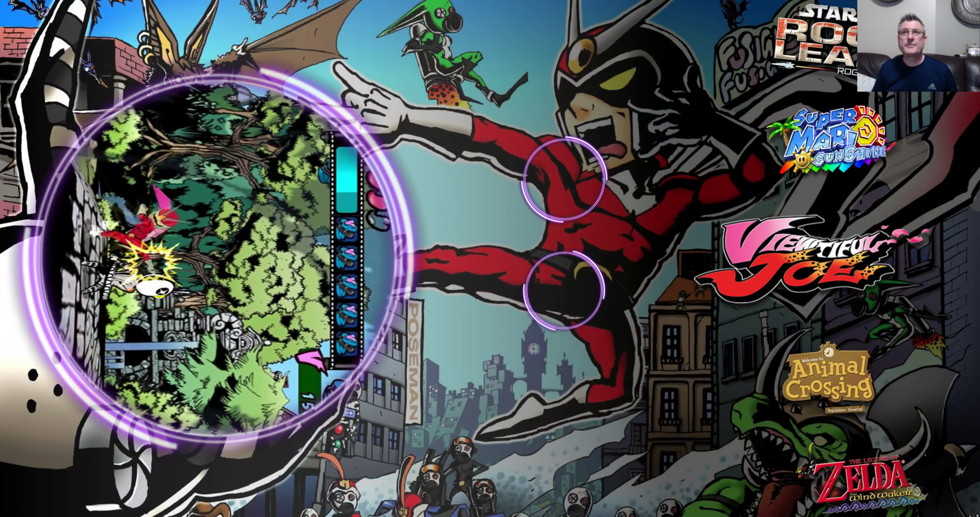
Step: Leave the games wheel for the system menu and exit Big Box
key(Escape)
key(Escape)
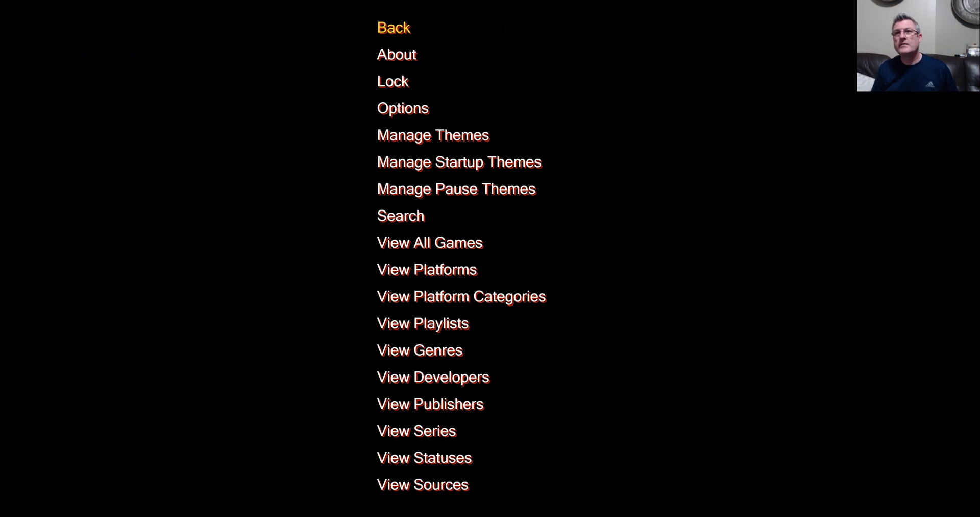
key(Up)
key(Return)
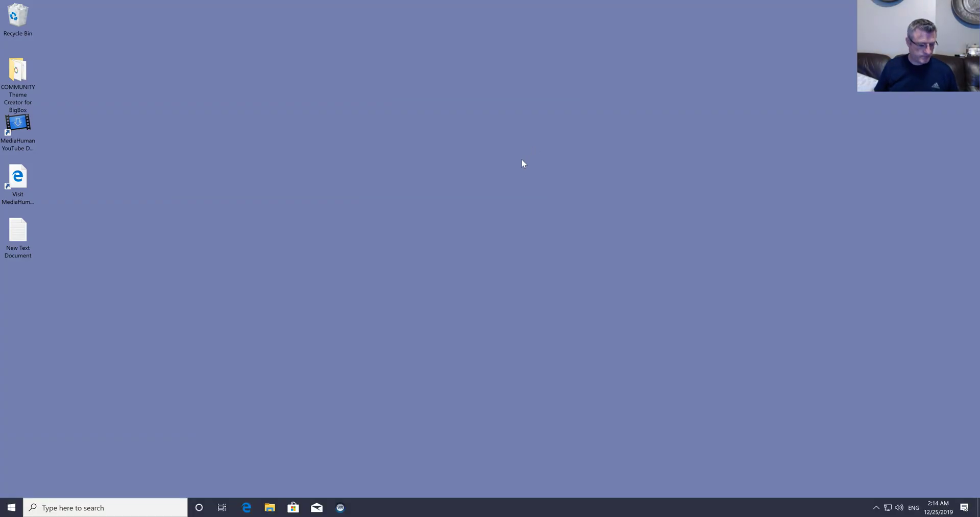
Step: Launch COMMUNITY Theme Creator for BigBox from its desktop folder and display The Ring's WheelGamesView
double_click(18, 72)
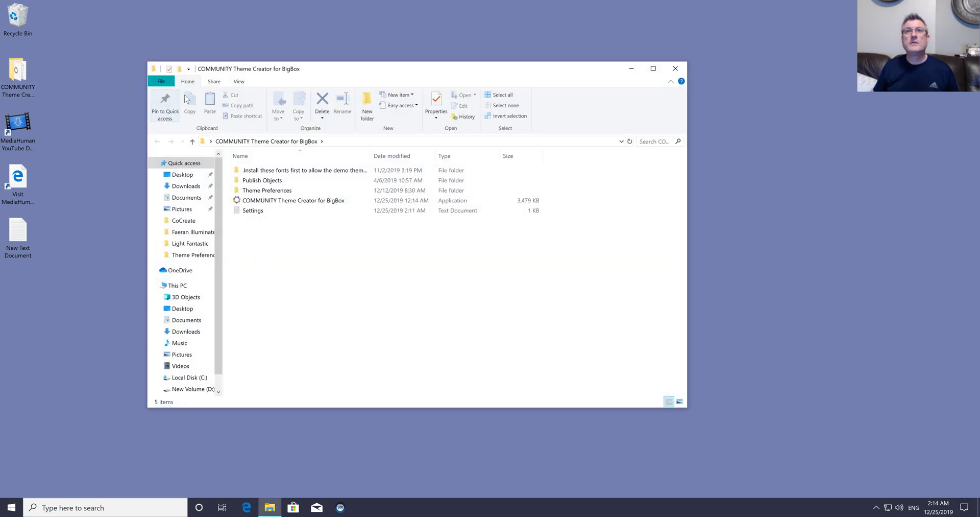
click(247, 201)
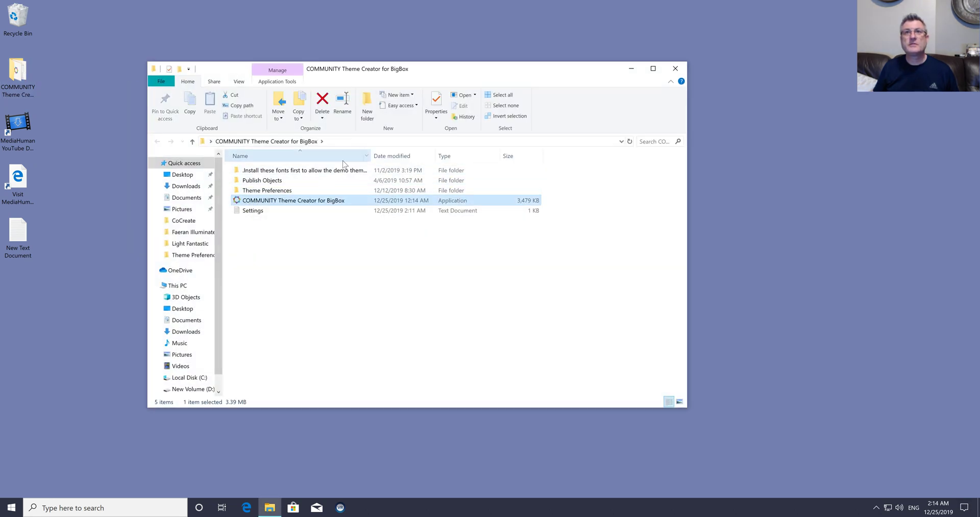
double_click(369, 199)
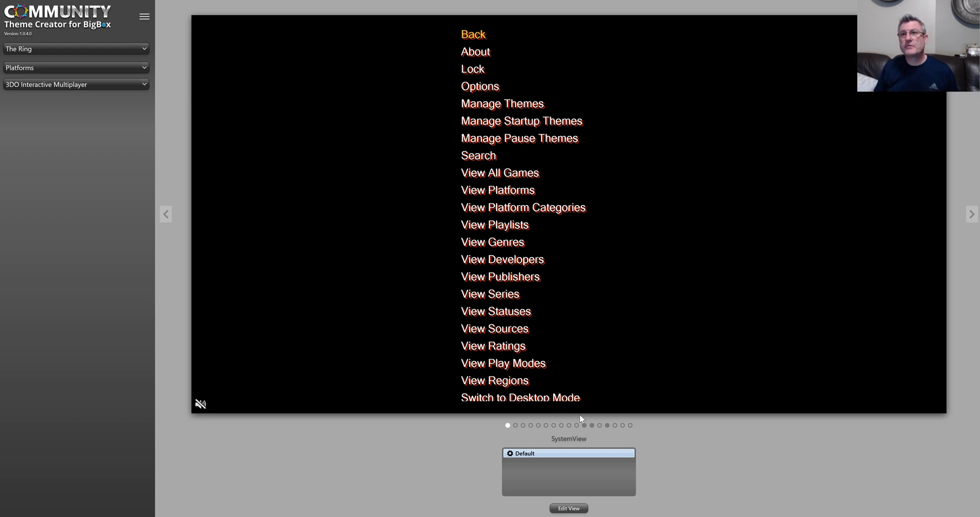
click(607, 425)
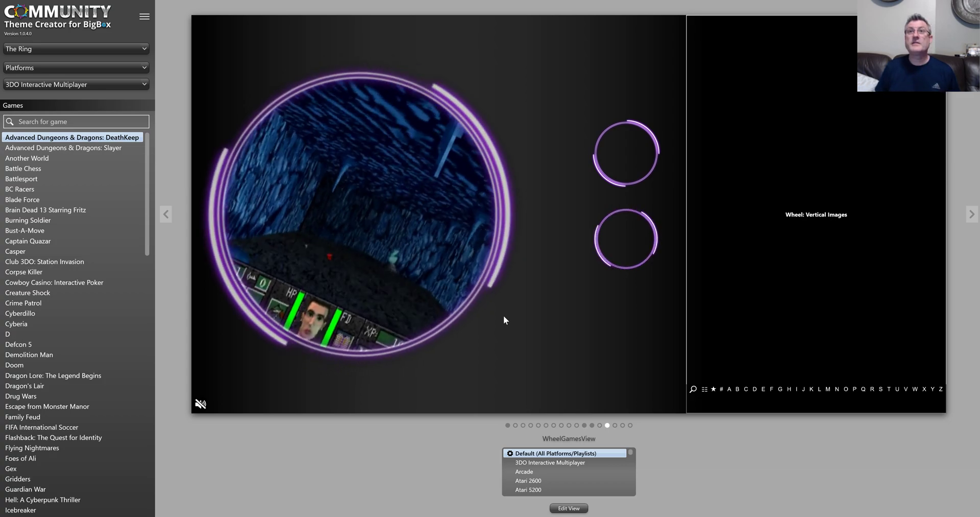
key(alt+z)
click(505, 153)
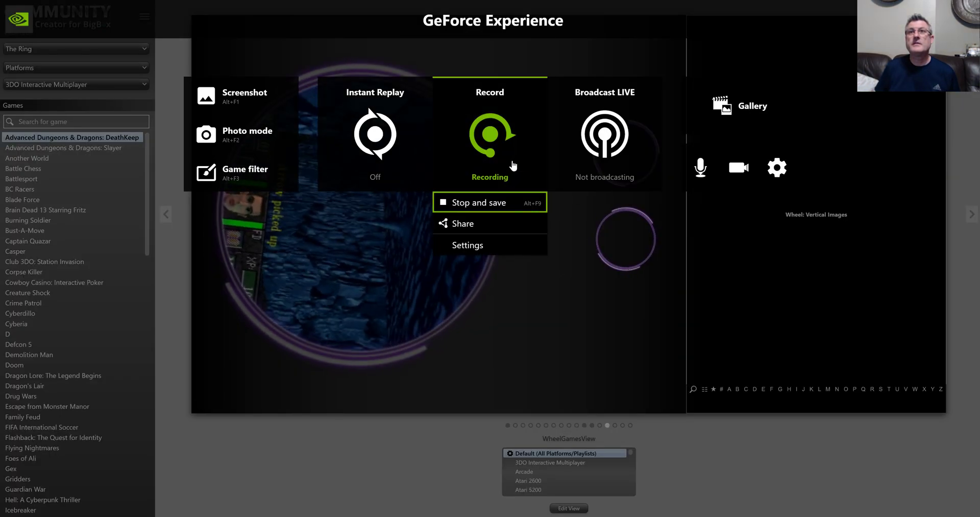